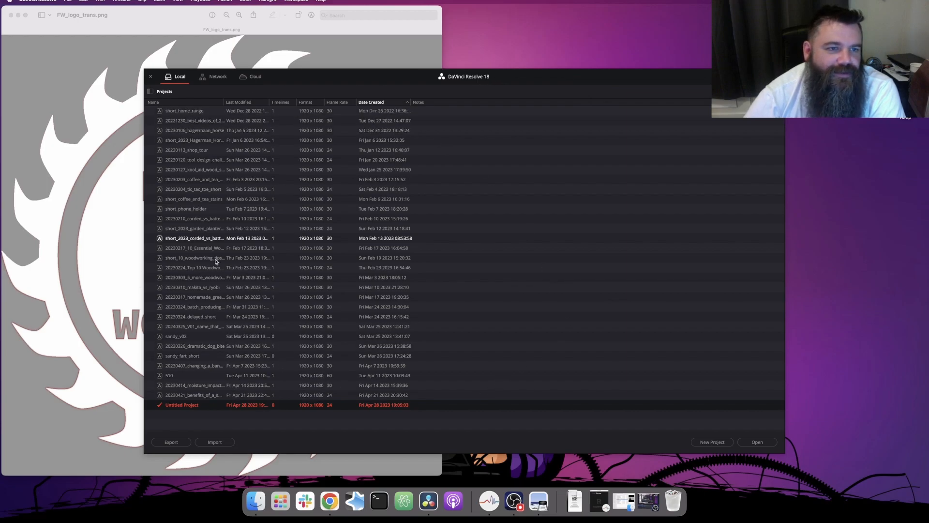
# Create a new project named 20230428_short
pyautogui.click(721, 442)
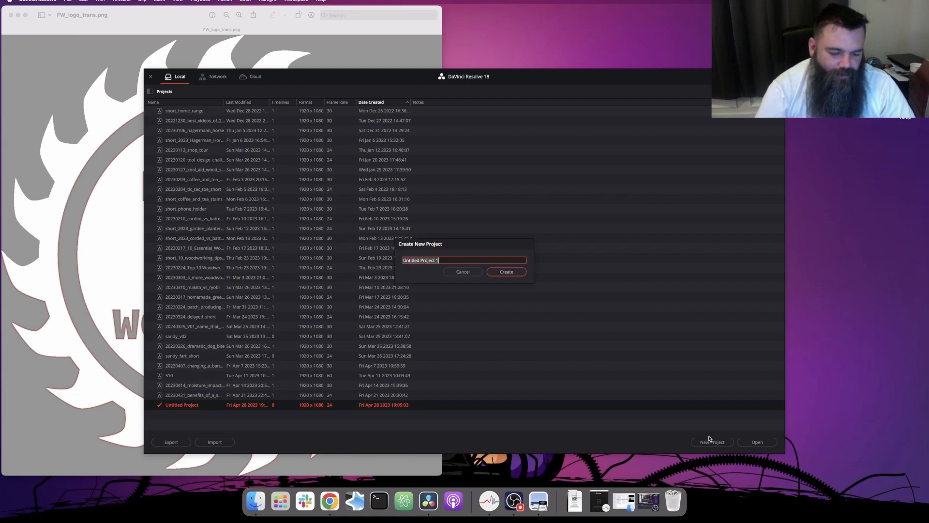
pyautogui.write('short')
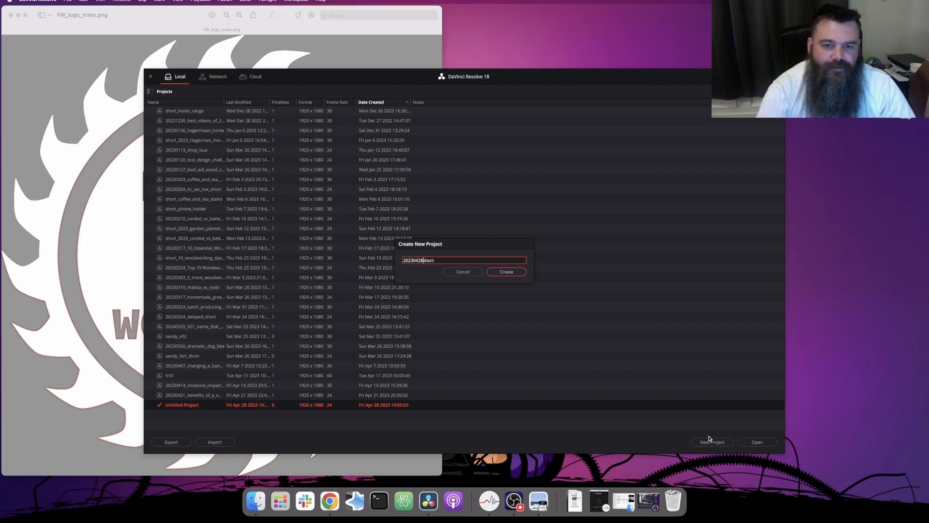
pyautogui.write('_')
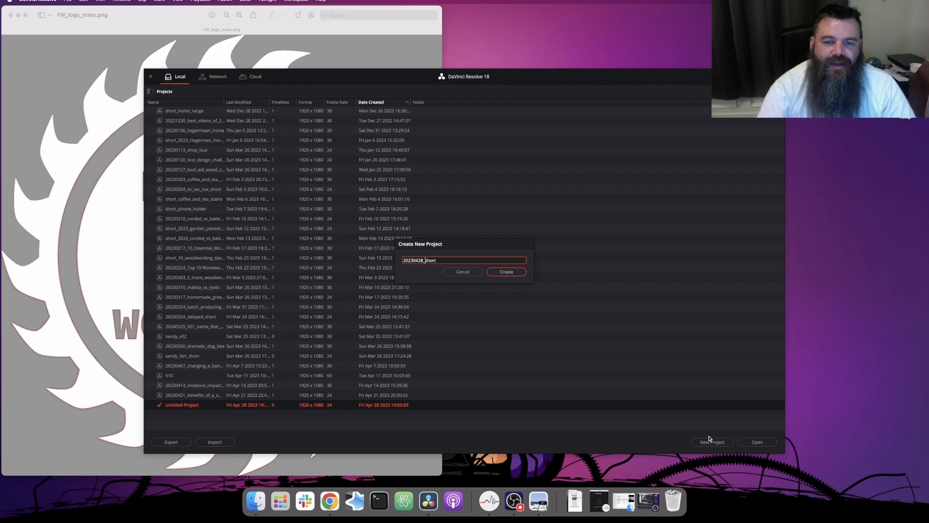
pyautogui.click(510, 273)
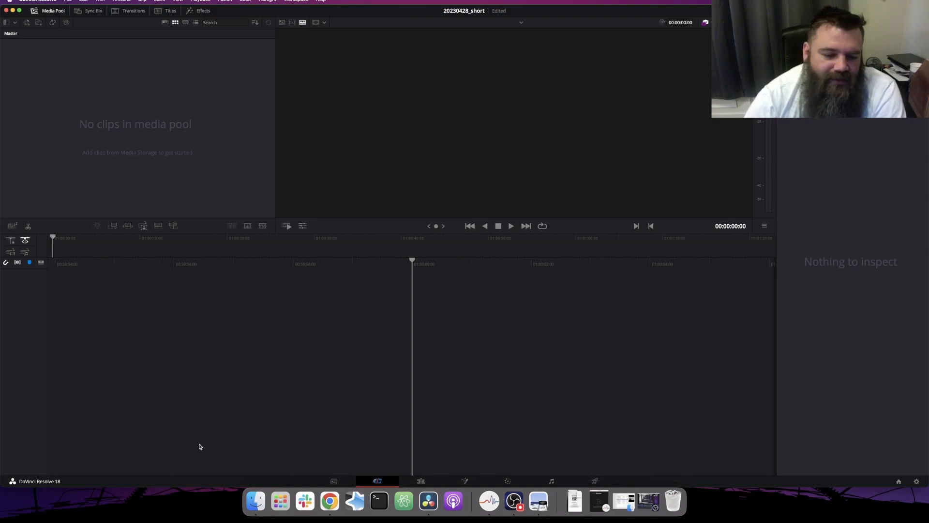
# Import IMG_E0605.MOV from the 20230421_benefits_of_a_small_town_lumberyard folder into the media pool and change the project frame rate to match the clip
pyautogui.click(252, 502)
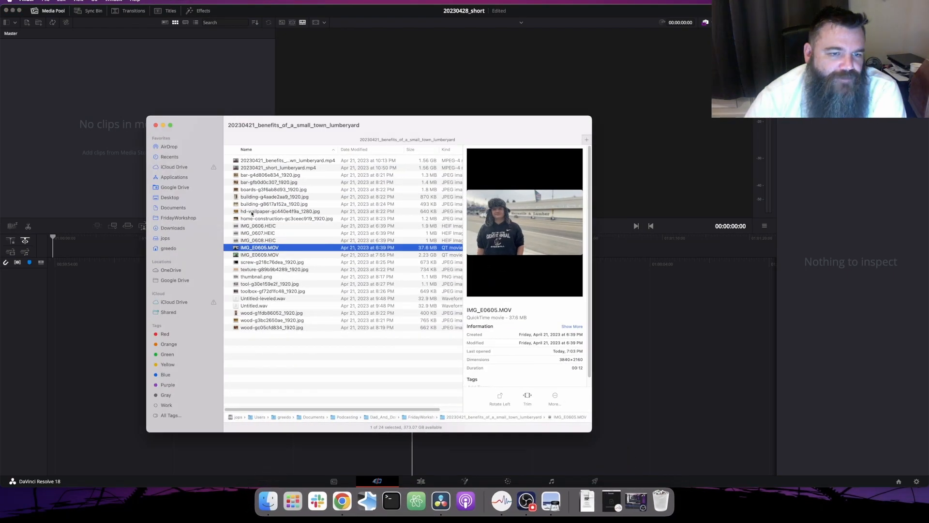
pyautogui.moveTo(259, 250); pyautogui.dragTo(118, 120)
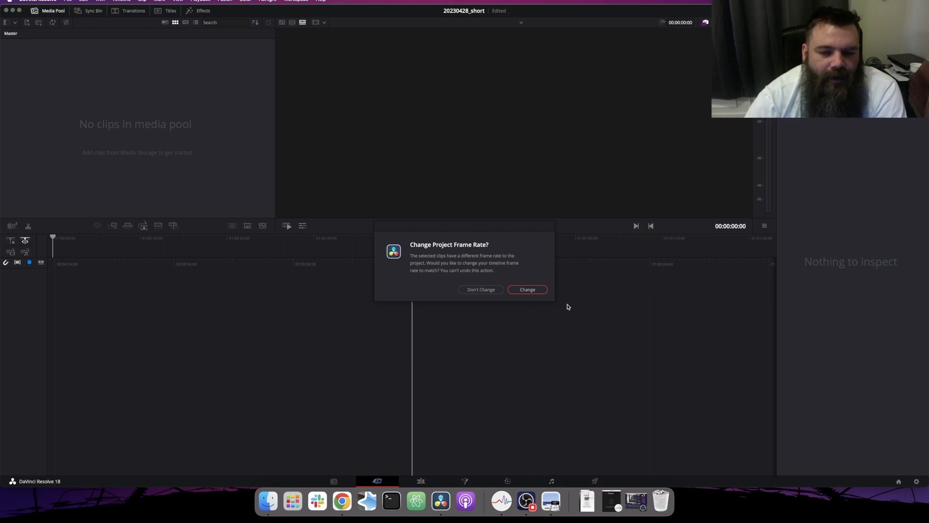
pyautogui.click(528, 289)
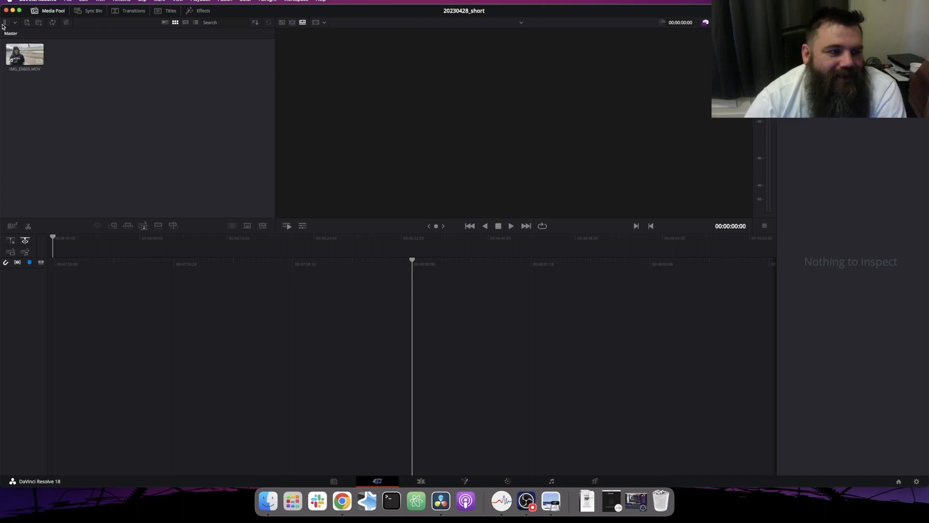
# Place the IMG_E0605.MOV clip on a new timeline and play it through to review the footage
pyautogui.moveTo(29, 56); pyautogui.dragTo(325, 387)
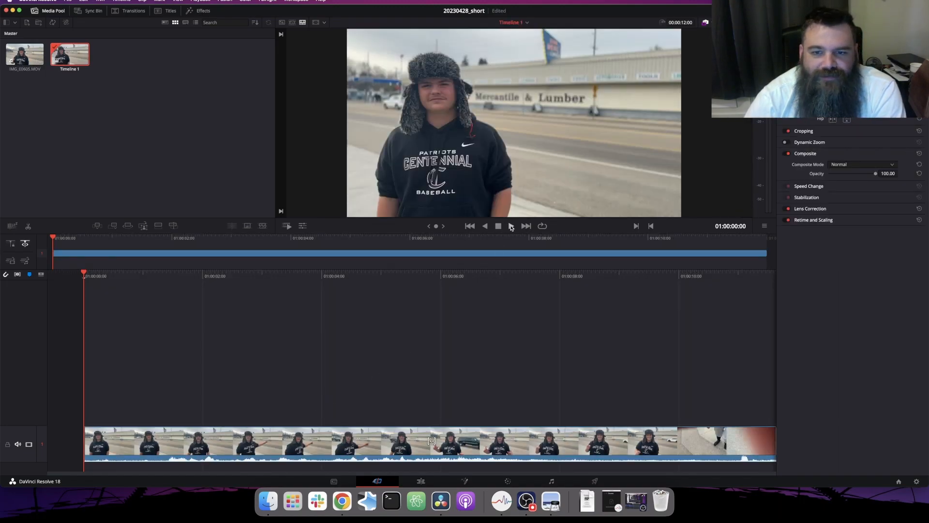
pyautogui.click(511, 226)
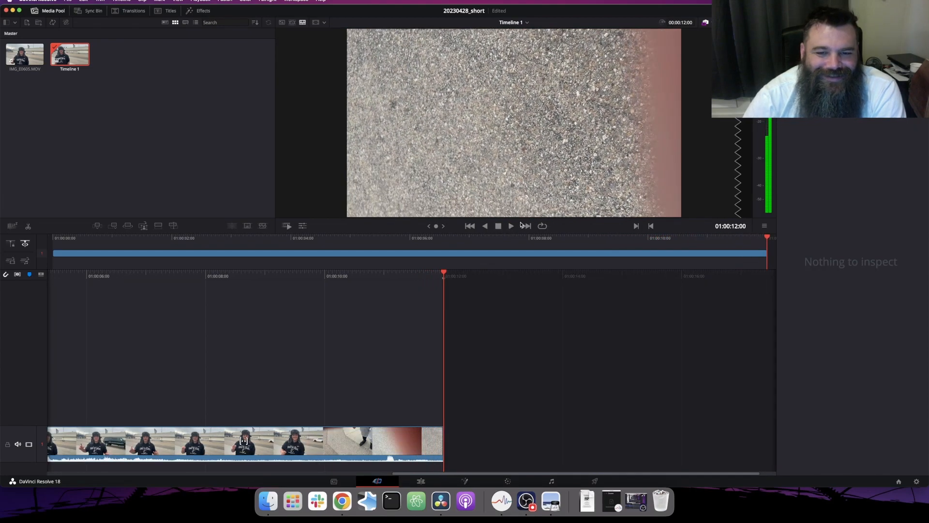
pyautogui.click(511, 226)
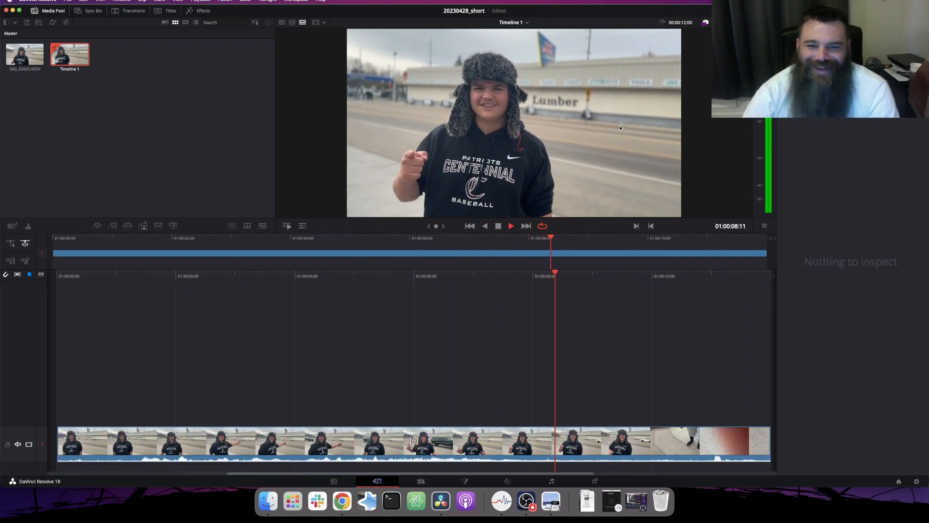
pyautogui.click(499, 227)
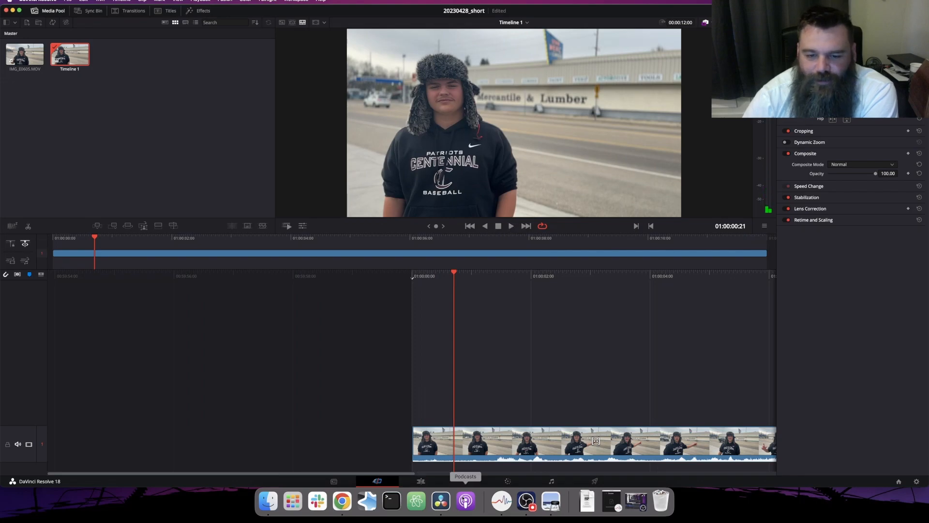
# Split the clip at 01:00:01:12, just before the speech starts, and delete the opening section
pyautogui.click(511, 227)
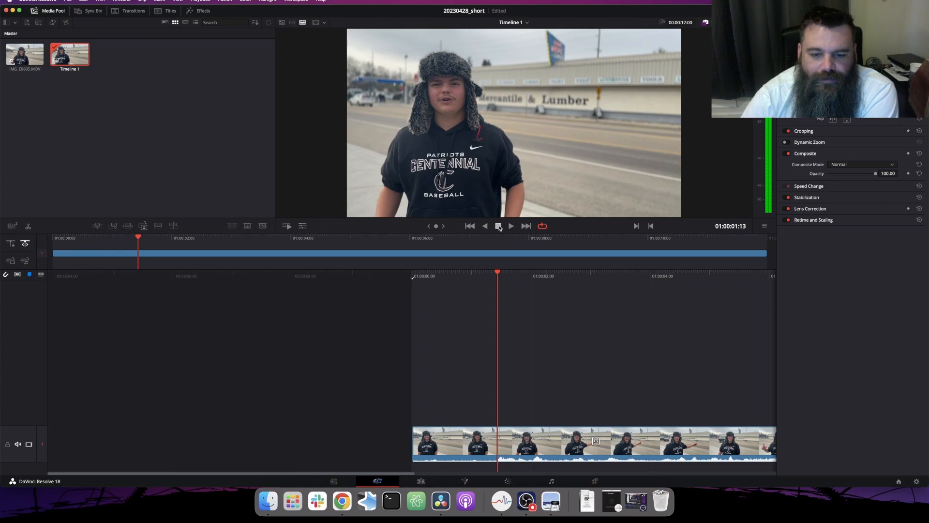
pyautogui.press('Left')
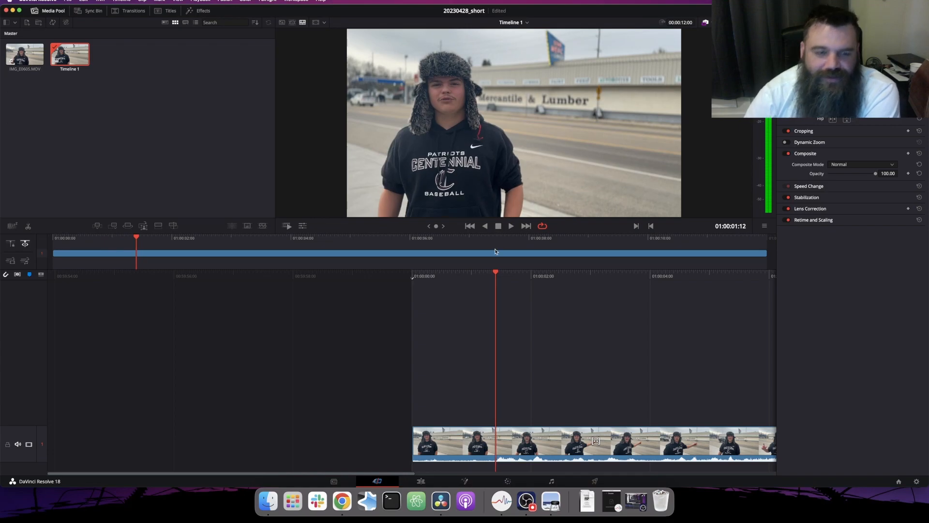
pyautogui.click(28, 227)
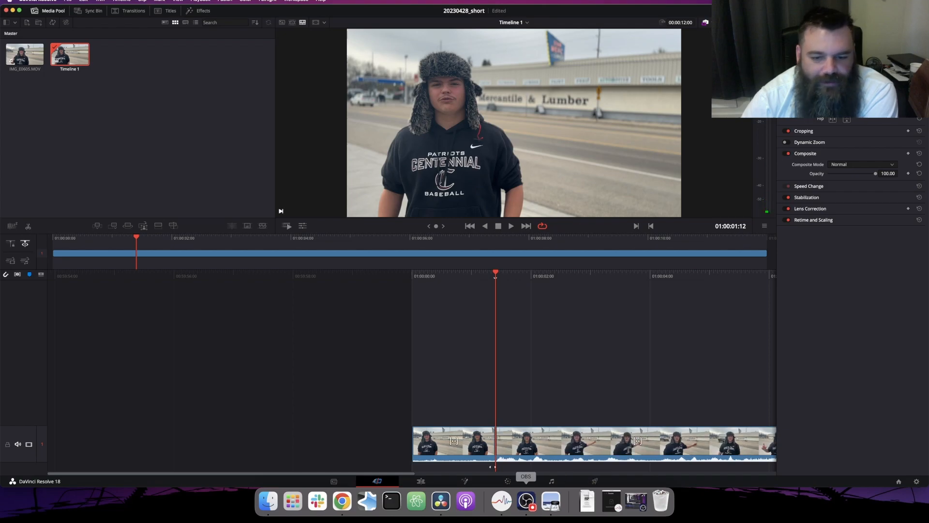
pyautogui.click(484, 456)
pyautogui.press('BackSpace')
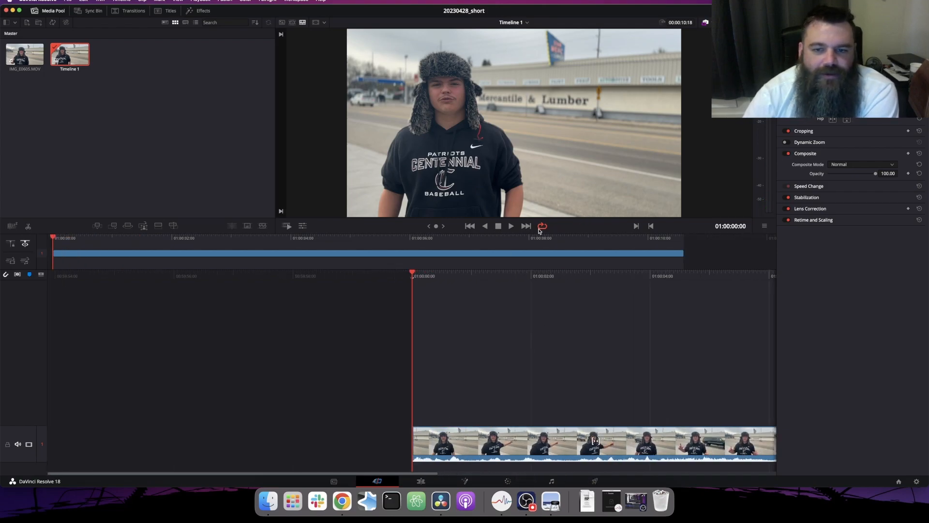
# Play to the end of the speech, split the clip at 01:00:06:13 and delete everything after it
pyautogui.click(511, 226)
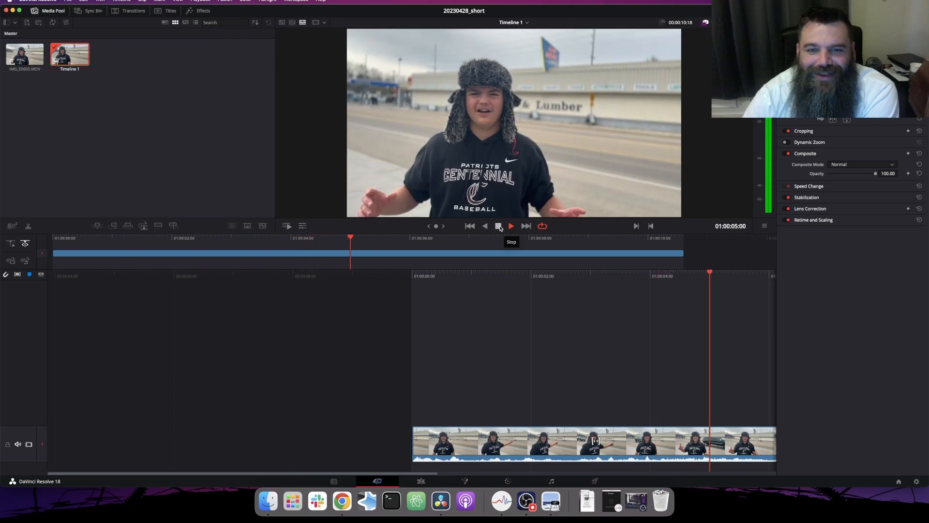
pyautogui.click(499, 226)
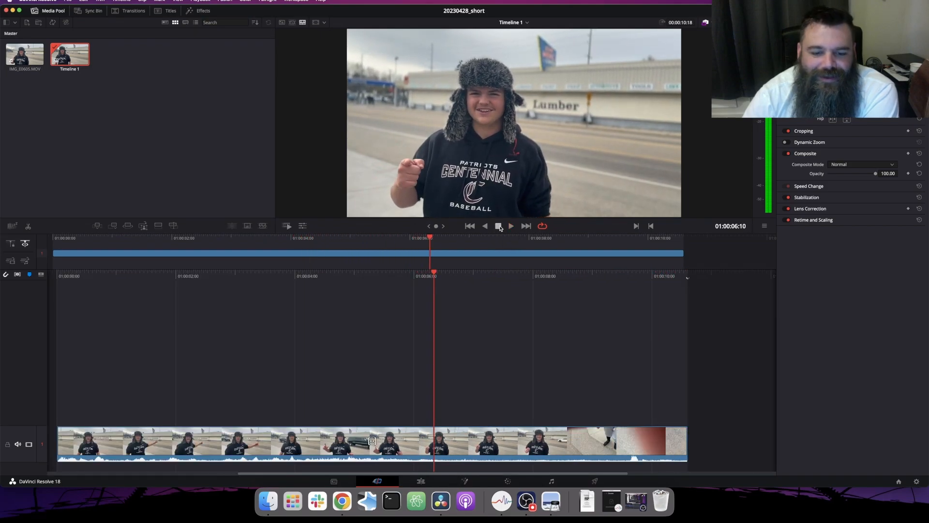
pyautogui.press('Right')
pyautogui.press('Right')
pyautogui.press('Right')
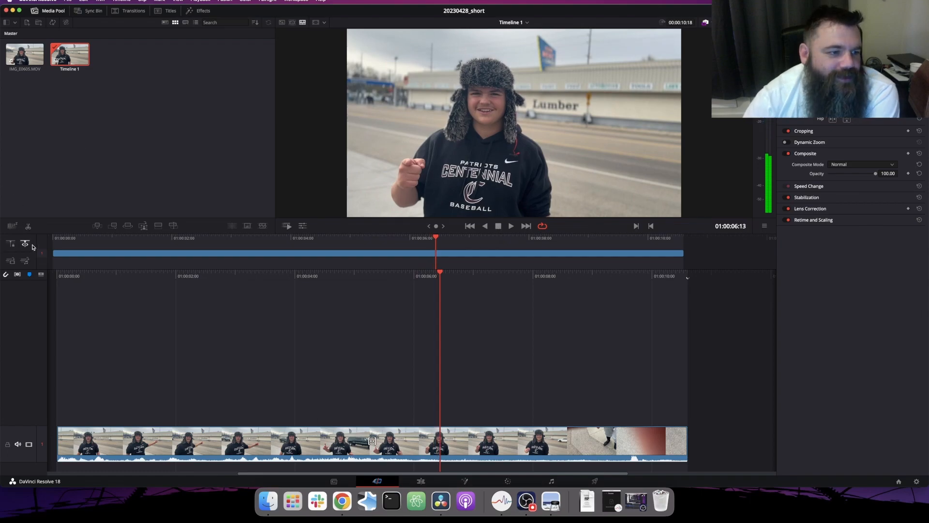
pyautogui.press('super+b')
pyautogui.press('Delete')
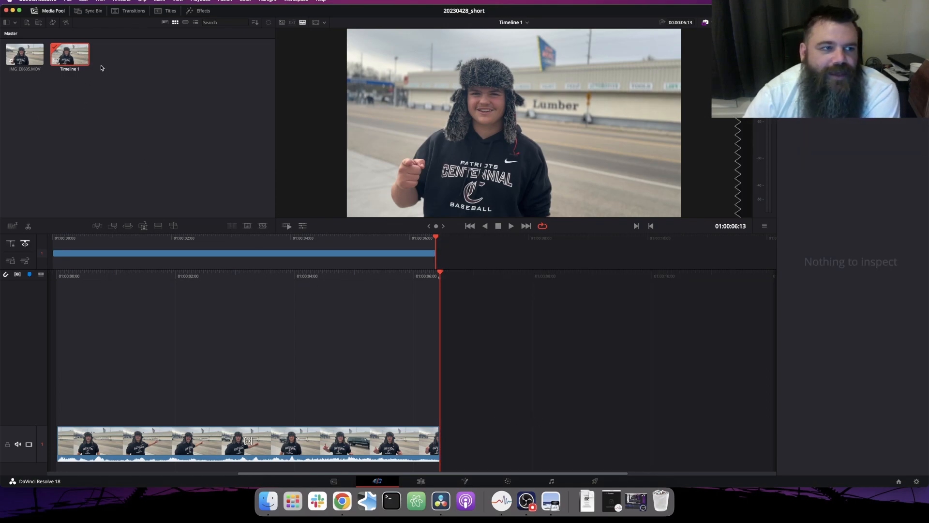
# Turn off the project settings for Timeline 1 and switch the timeline to vertical resolution
pyautogui.click(85, 62)
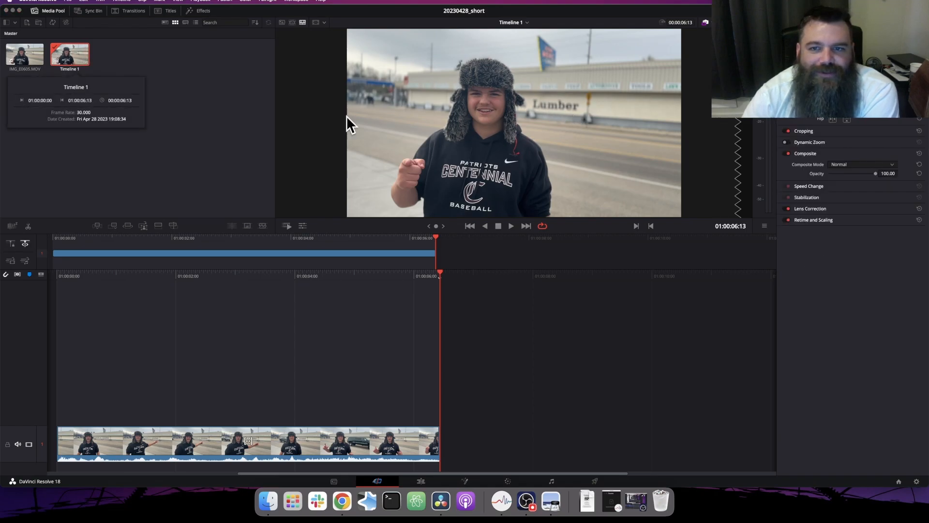
pyautogui.rightClick(80, 59)
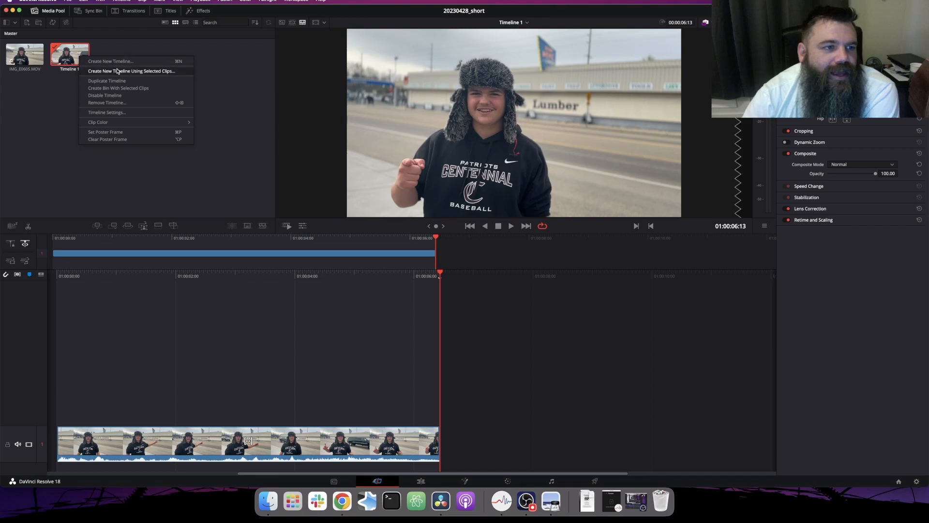
pyautogui.rightClick(62, 58)
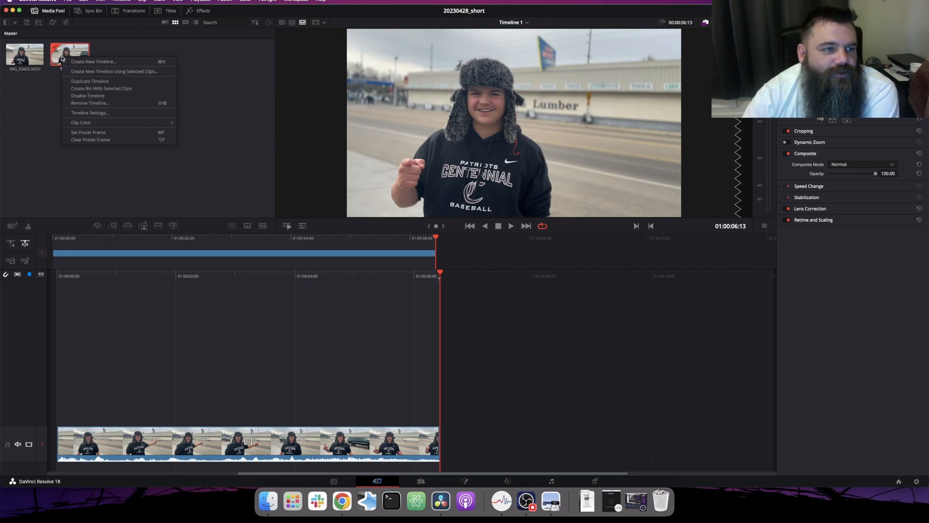
pyautogui.click(30, 95)
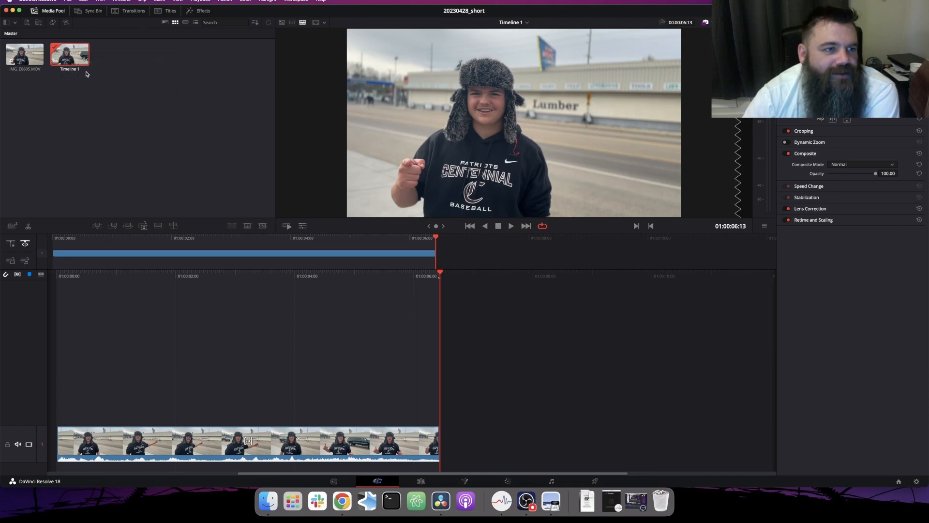
pyautogui.rightClick(77, 49)
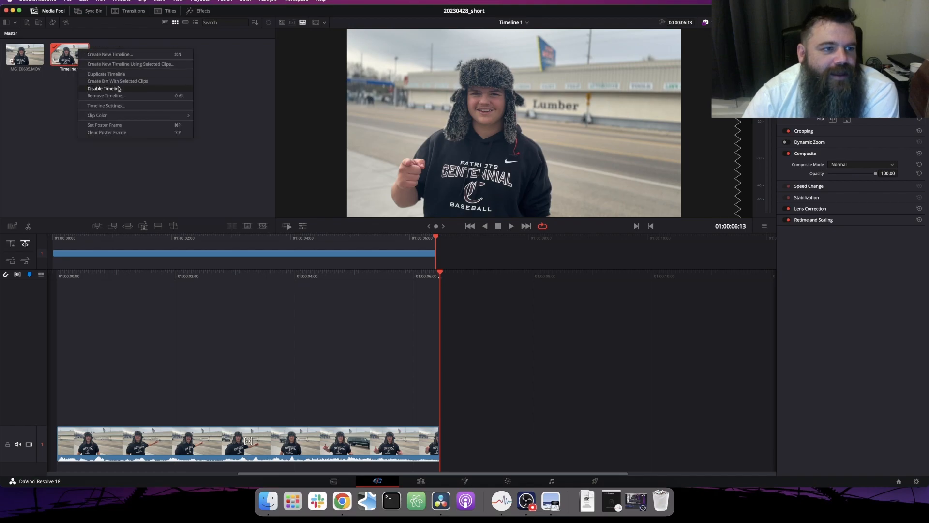
pyautogui.click(116, 106)
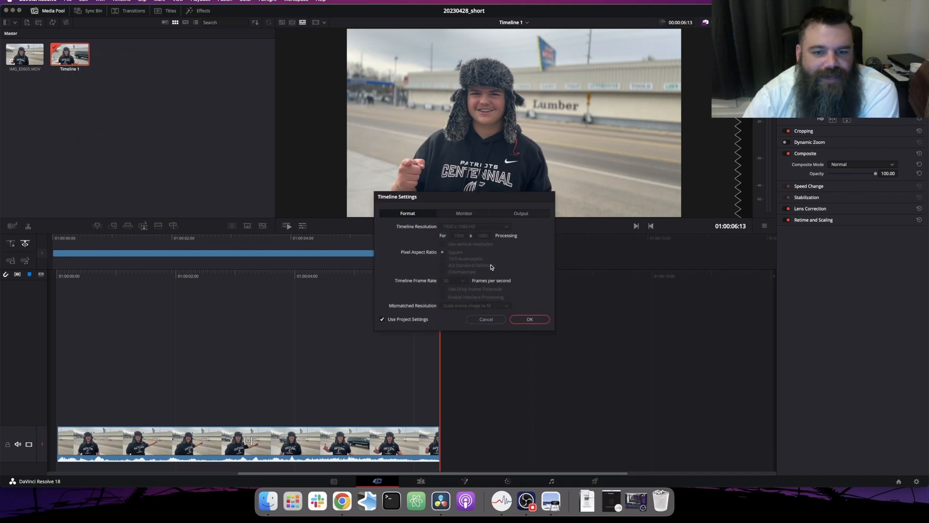
pyautogui.click(382, 319)
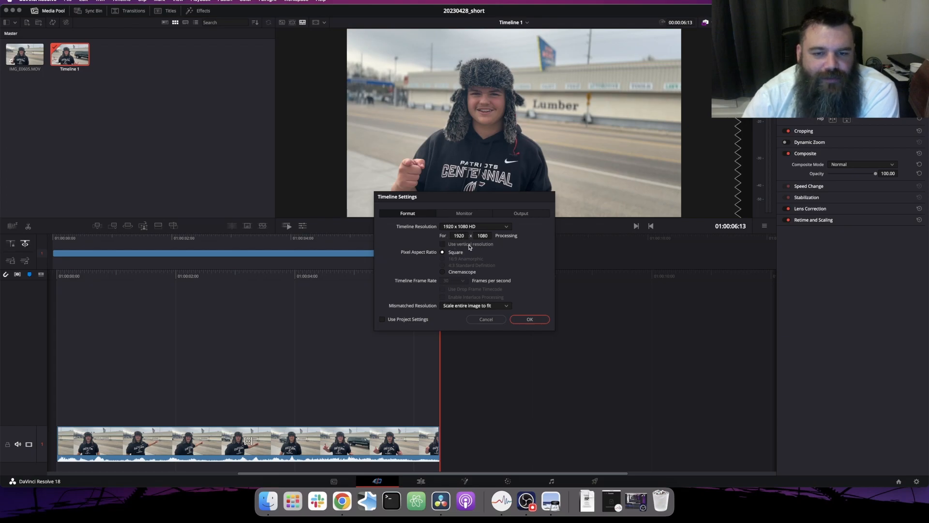
pyautogui.click(530, 320)
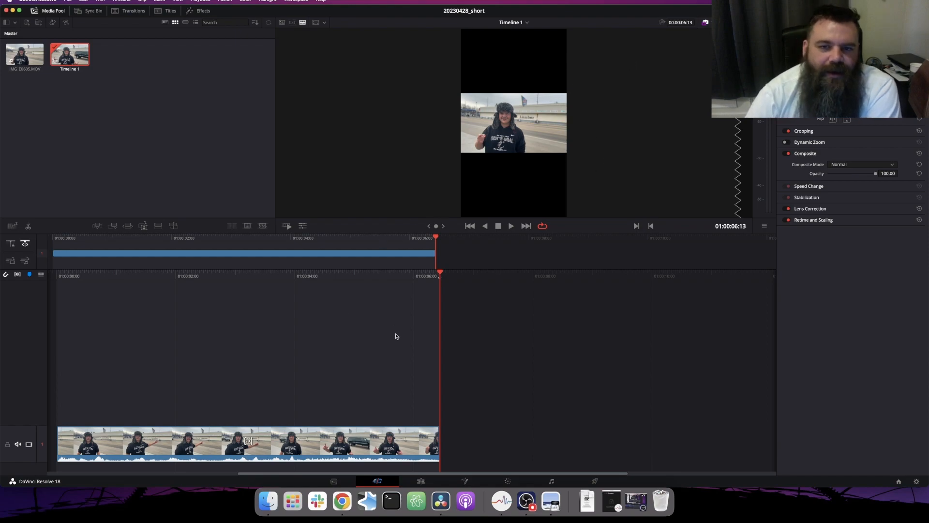
# Zoom the timeline clip to about 3.290 to fill the vertical frame and shift it to about X 346 to center the person
pyautogui.click(396, 439)
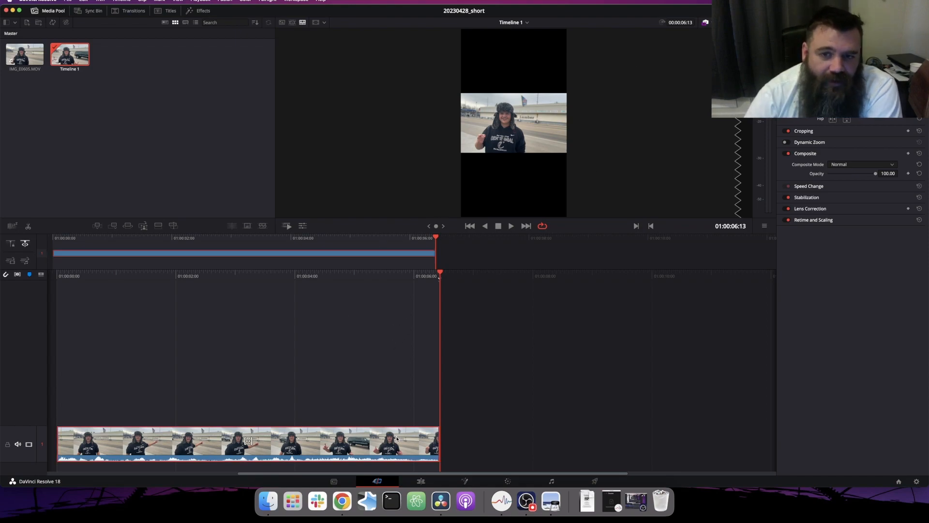
pyautogui.click(305, 226)
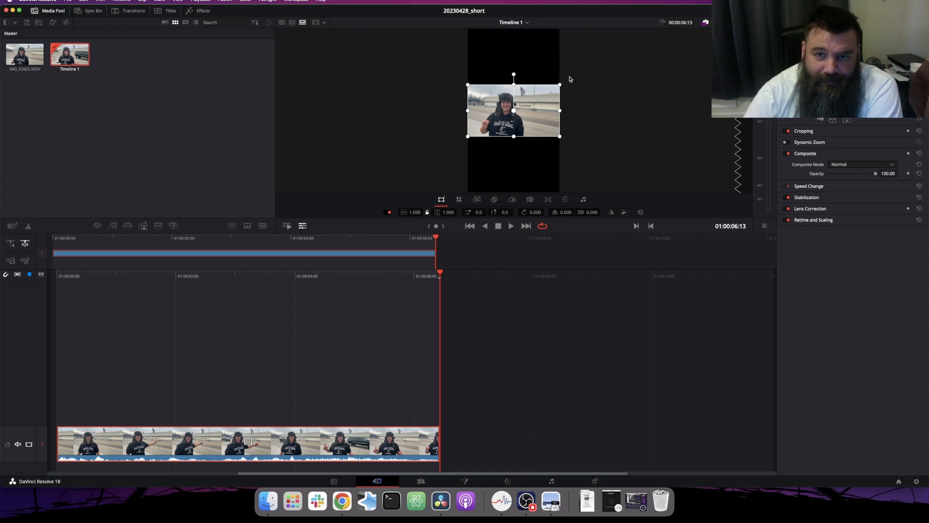
pyautogui.moveTo(560, 88); pyautogui.dragTo(674, 29)
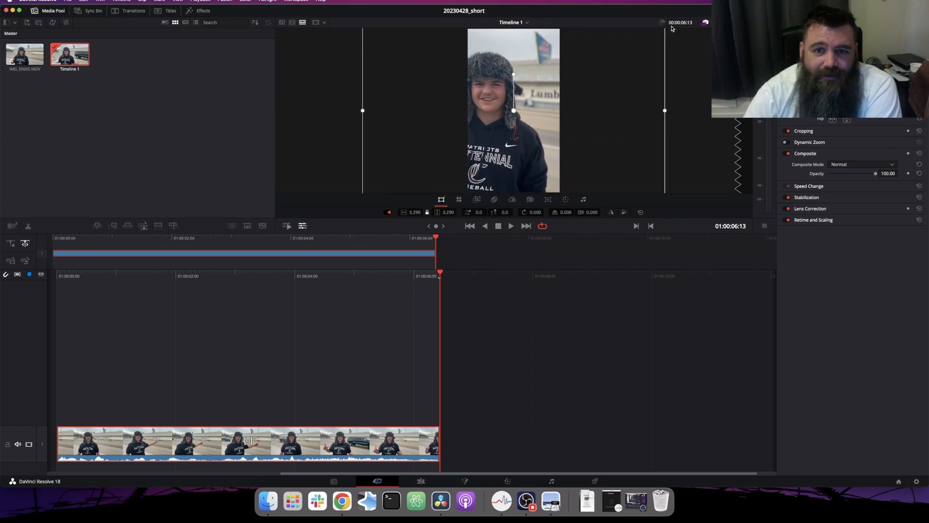
pyautogui.moveTo(558, 85); pyautogui.dragTo(585, 84)
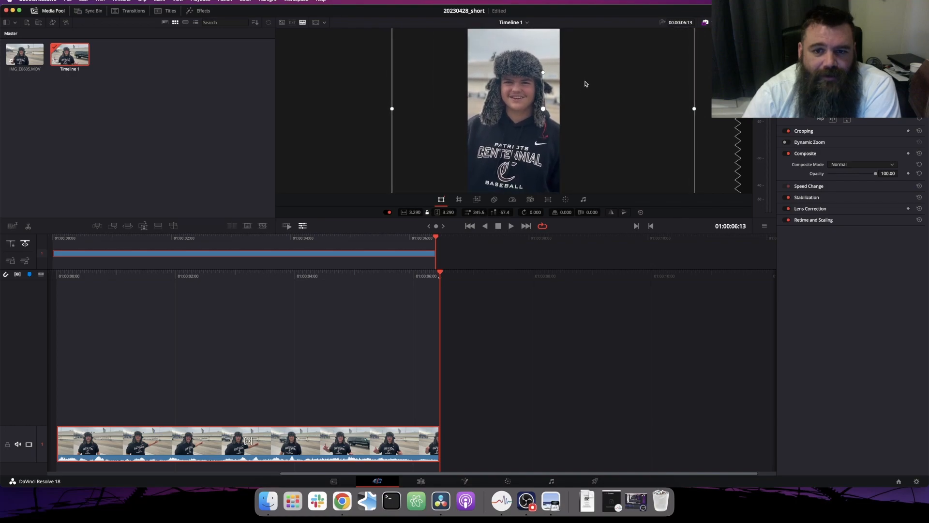
# Reposition the clip to about X 507.7, Y 53.9 so the person stays in frame, and play the result to check the framing
pyautogui.click(511, 227)
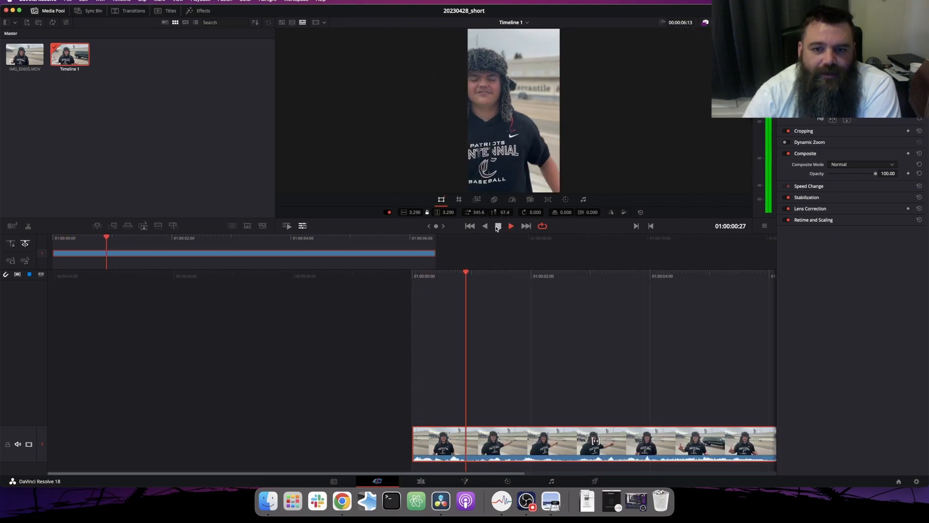
pyautogui.press('space')
pyautogui.moveTo(520, 179); pyautogui.dragTo(539, 162)
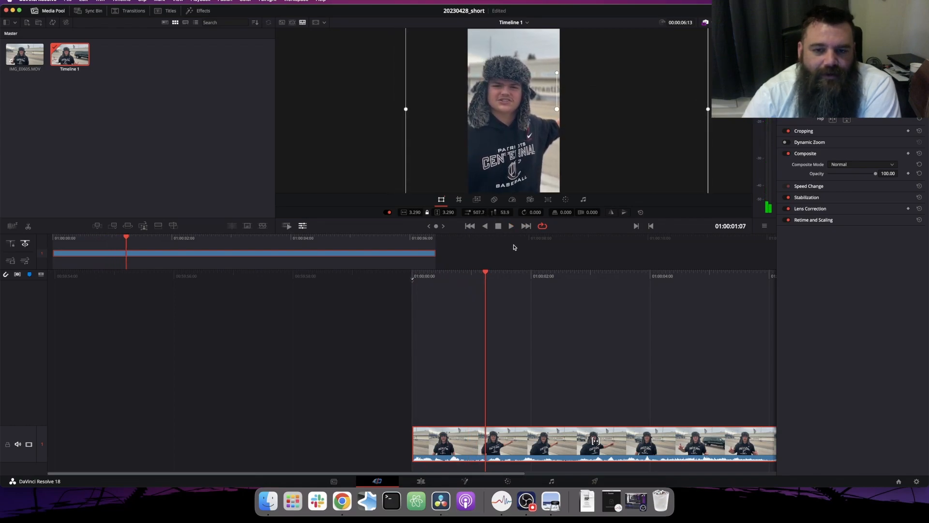
pyautogui.click(511, 227)
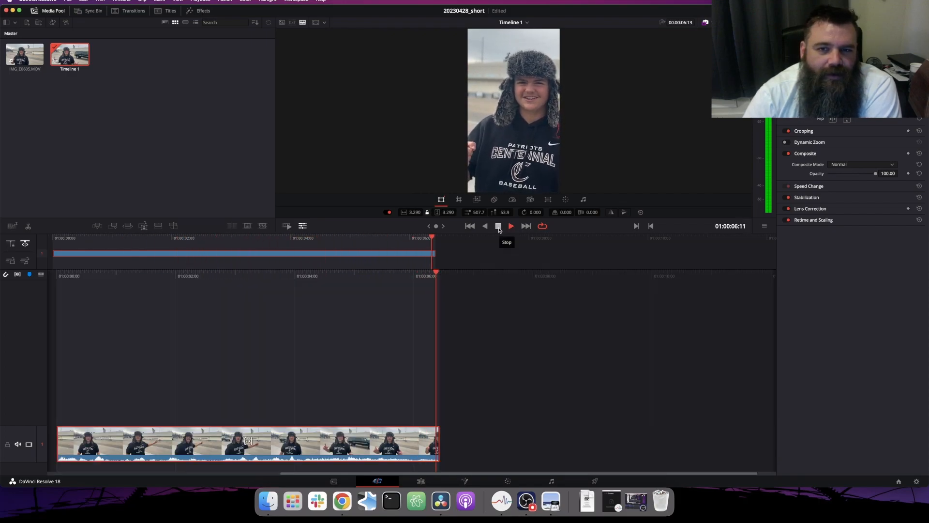
pyautogui.click(499, 226)
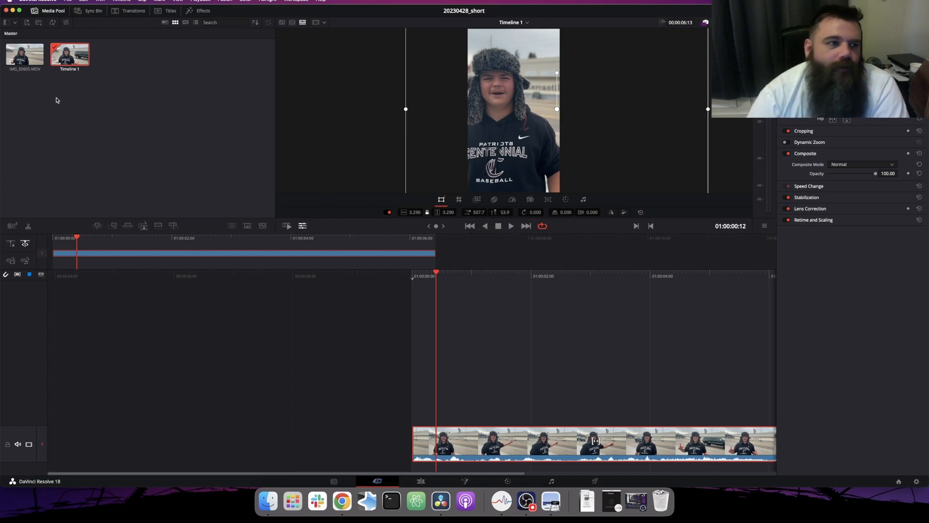
# Import Youtube-Shorts-logo-png.png, FW_logo_trans.png and the arrow PNG from the FridayWorkshop common_files folder into the media pool
pyautogui.click(270, 501)
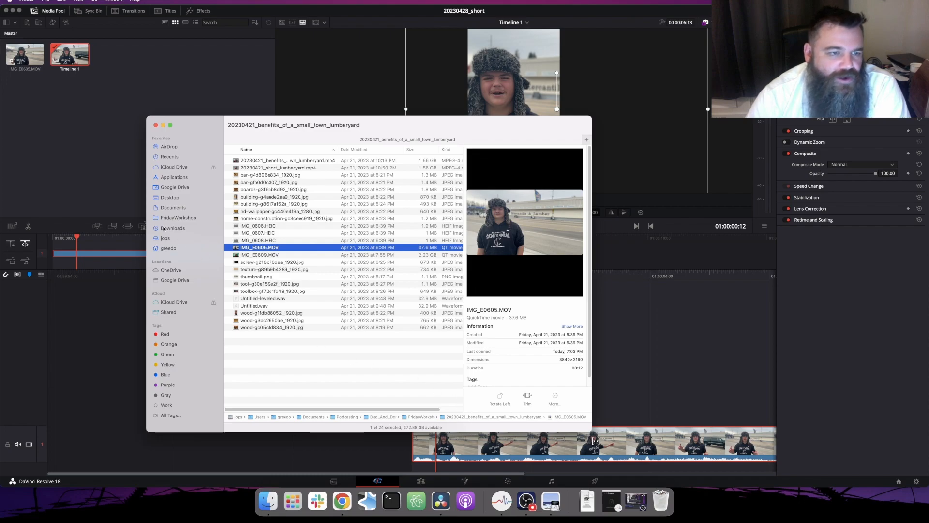
pyautogui.click(187, 219)
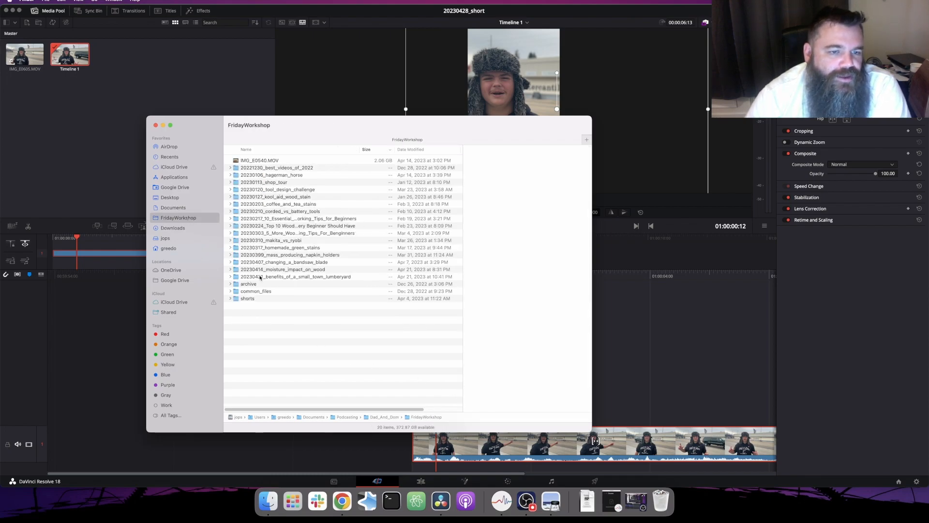
pyautogui.doubleClick(261, 292)
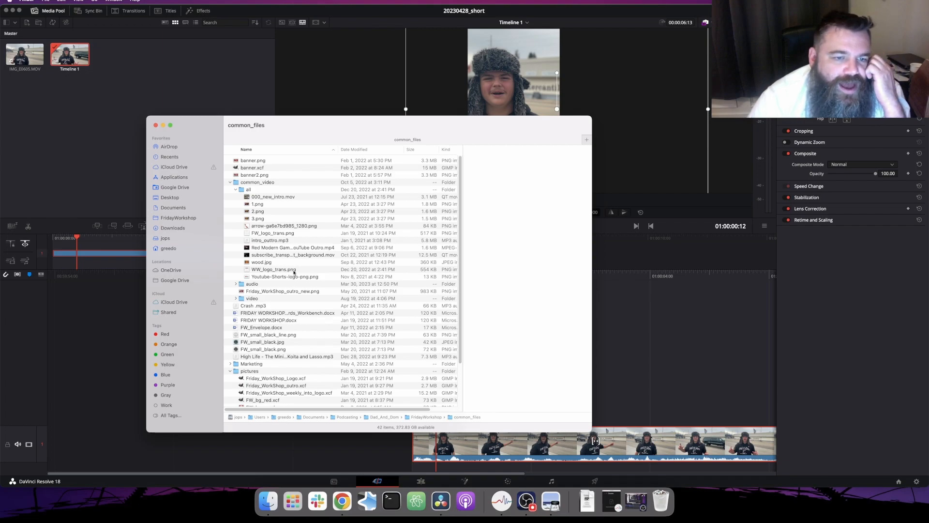
pyautogui.moveTo(287, 279); pyautogui.dragTo(121, 120)
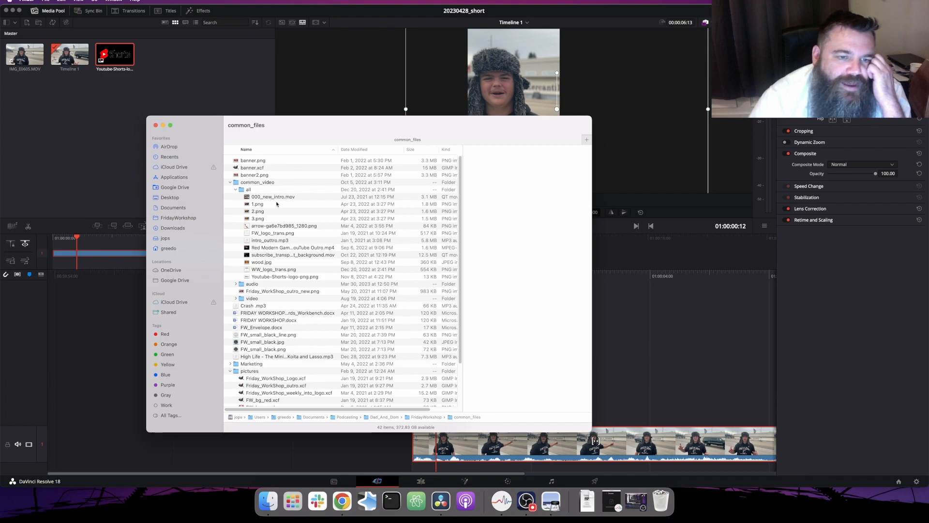
pyautogui.moveTo(273, 233); pyautogui.dragTo(58, 159)
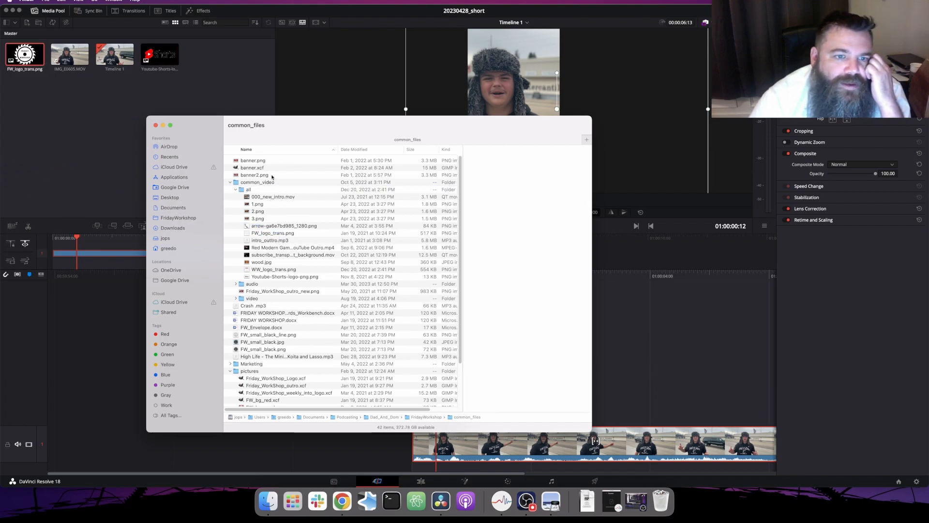
pyautogui.moveTo(296, 226); pyautogui.dragTo(88, 160)
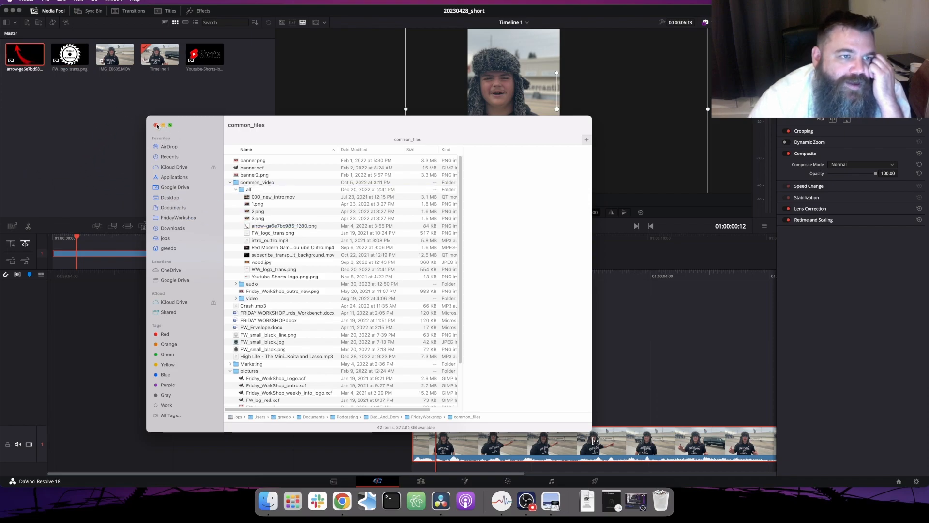
pyautogui.click(155, 126)
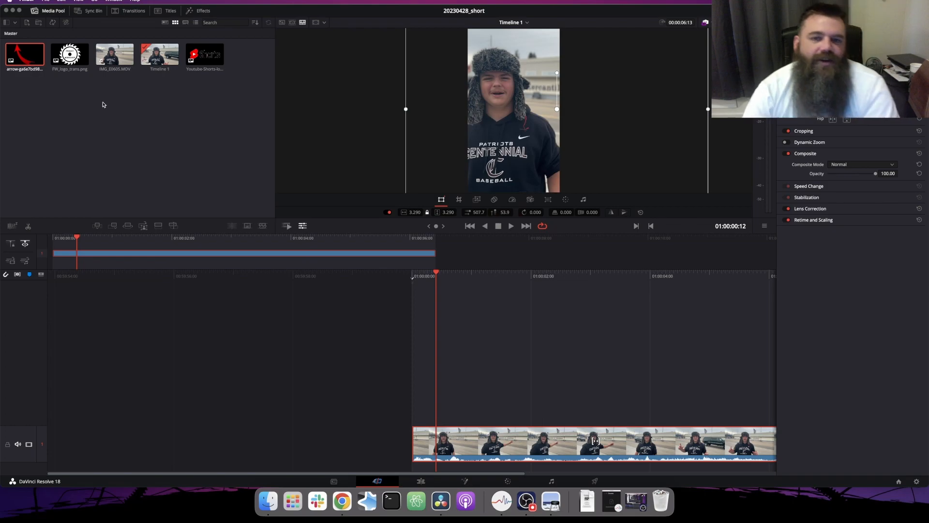
# Place the YouTube Shorts logo above the video at the timeline start, move it to the top of the frame, and play the result
pyautogui.moveTo(202, 58); pyautogui.dragTo(424, 376)
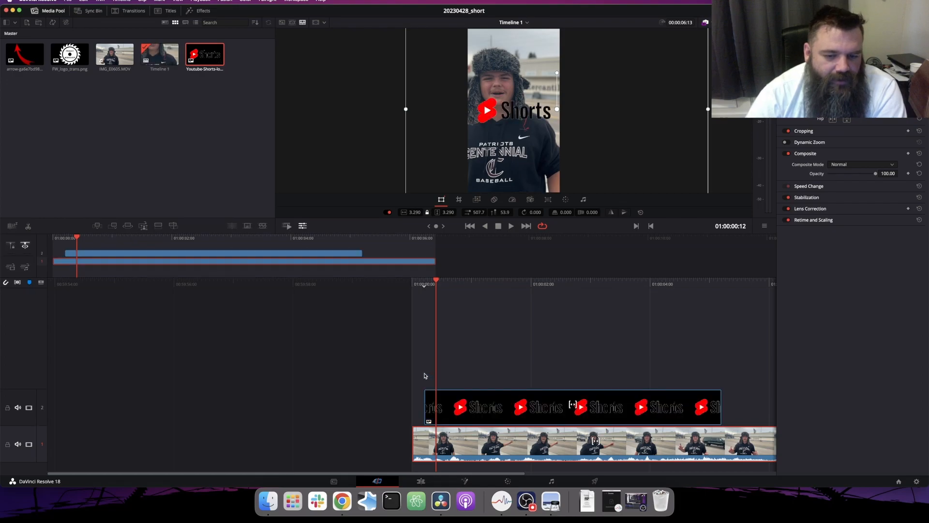
pyautogui.moveTo(475, 406); pyautogui.dragTo(460, 405)
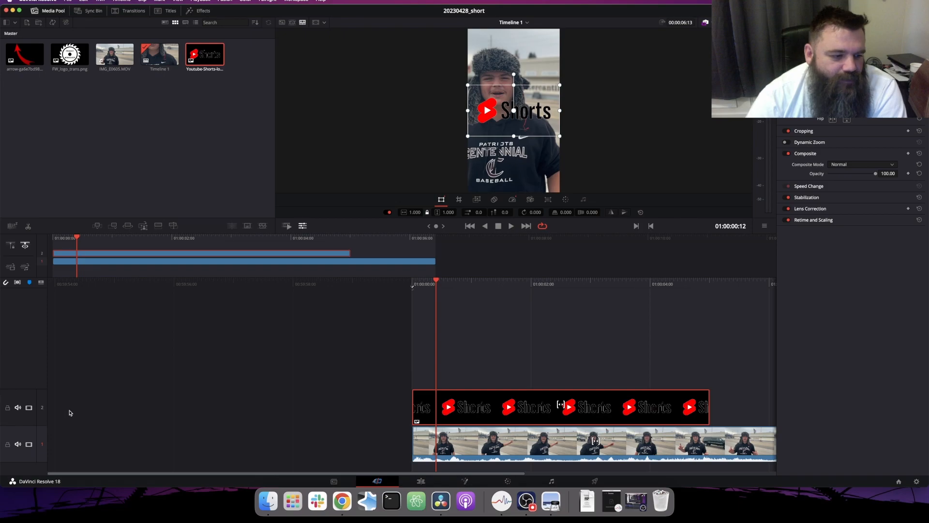
pyautogui.moveTo(548, 112); pyautogui.dragTo(539, 42)
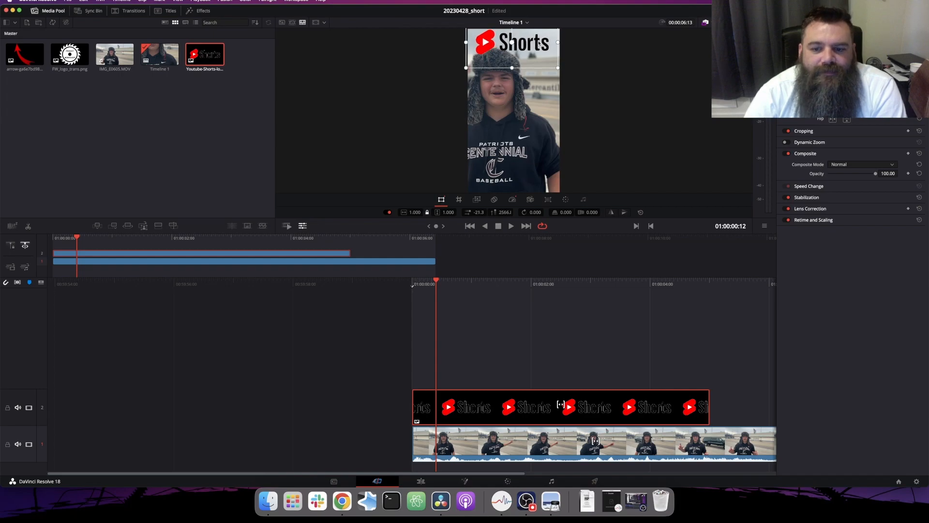
pyautogui.click(511, 226)
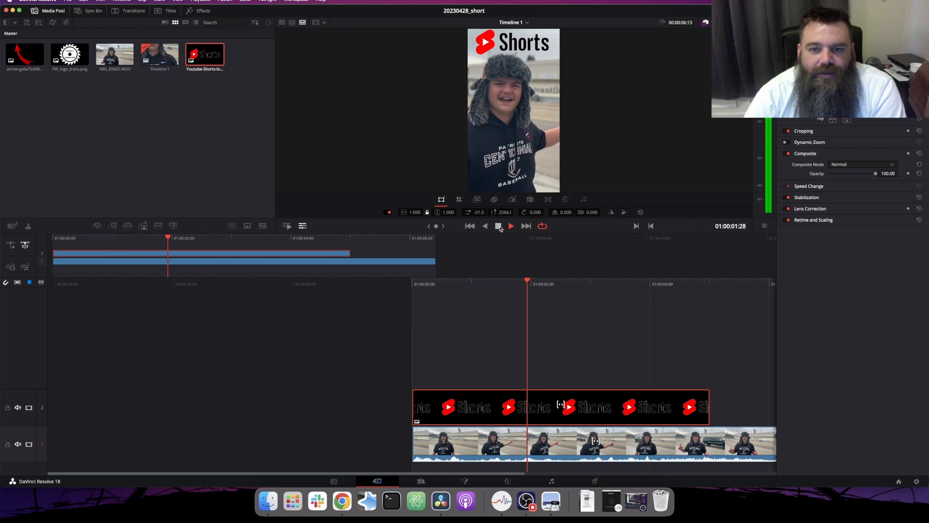
pyautogui.click(501, 227)
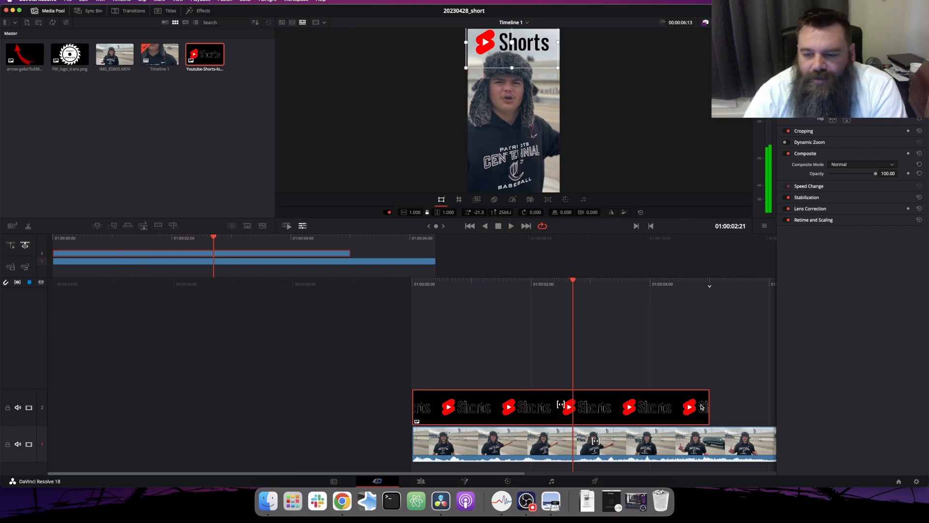
# Shorten the YouTube Shorts logo clip to end at 01:00:02:21 and play the timeline from the start
pyautogui.moveTo(706, 408); pyautogui.dragTo(573, 409)
pyautogui.press('Home')
pyautogui.click(511, 227)
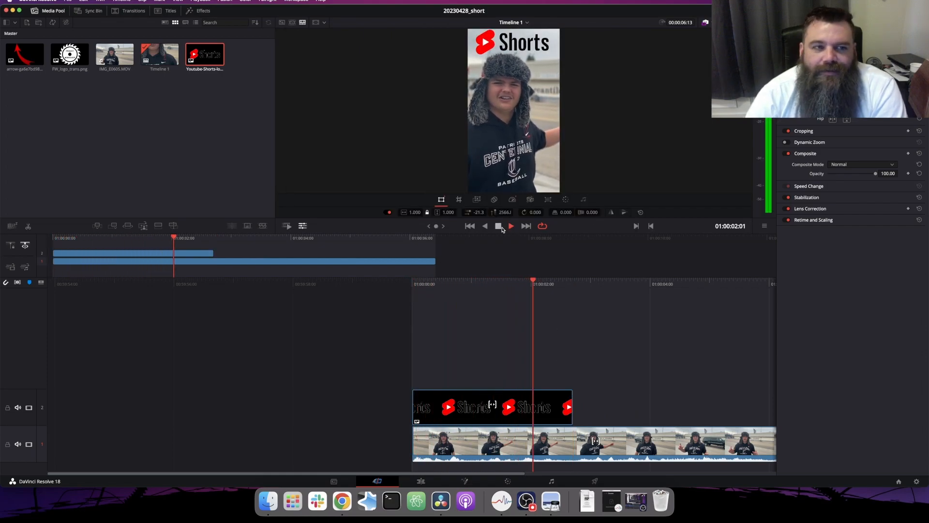
pyautogui.click(499, 226)
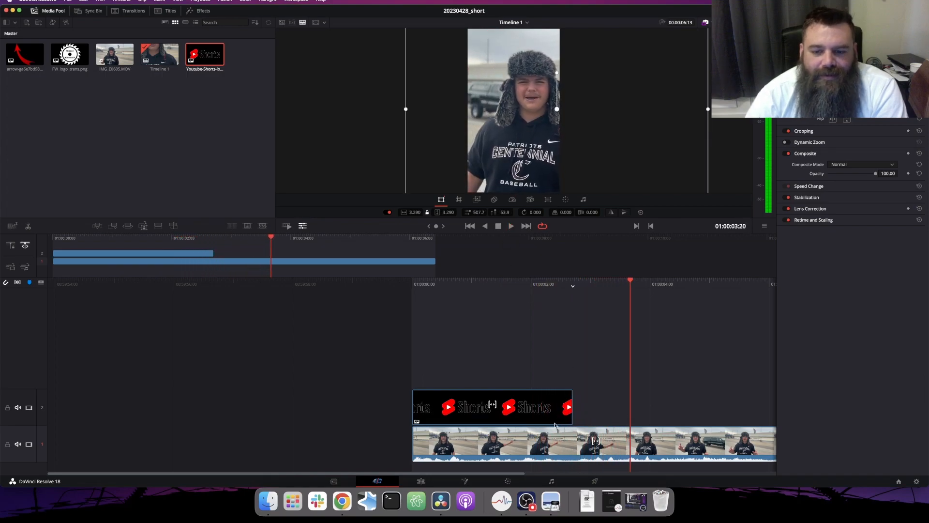
# On the Edit page, add a short fade-out to the end of the Shorts logo clip, play it back and return to the start
pyautogui.click(423, 481)
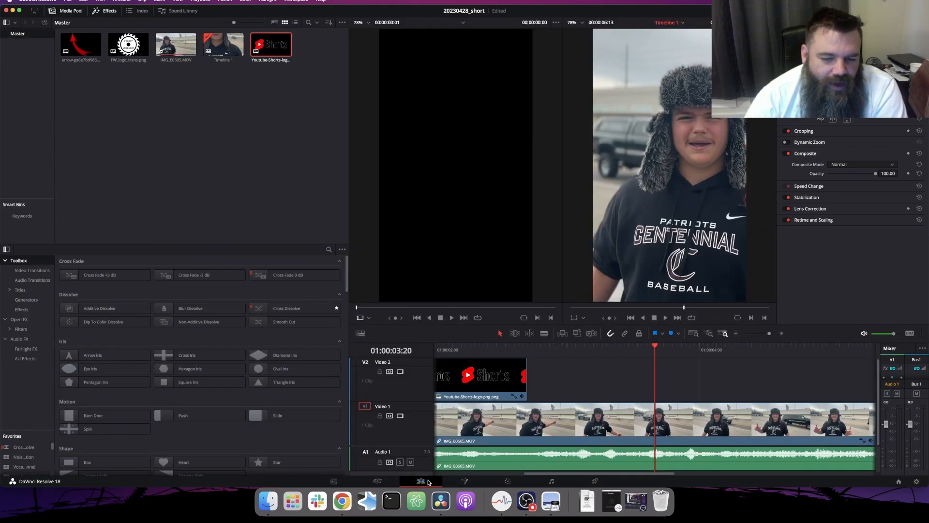
pyautogui.moveTo(526, 358); pyautogui.dragTo(508, 359)
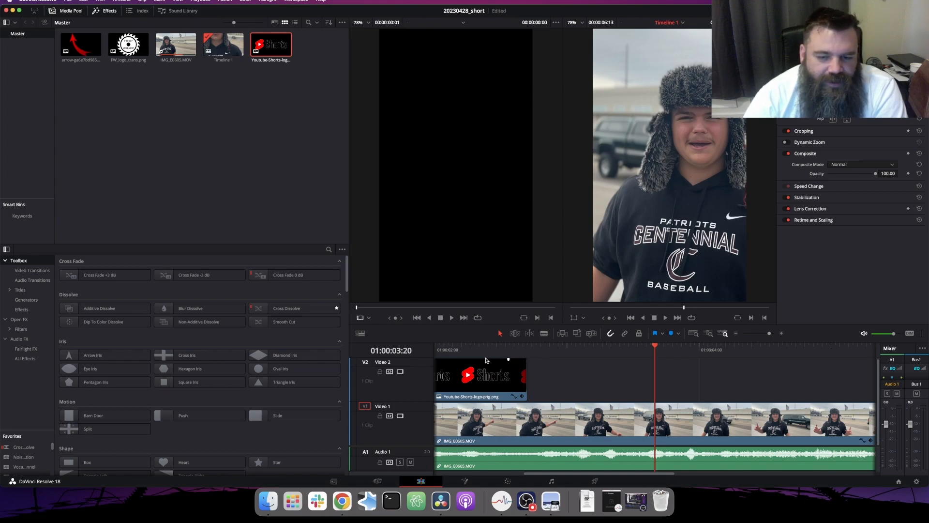
pyautogui.moveTo(656, 346); pyautogui.dragTo(711, 349)
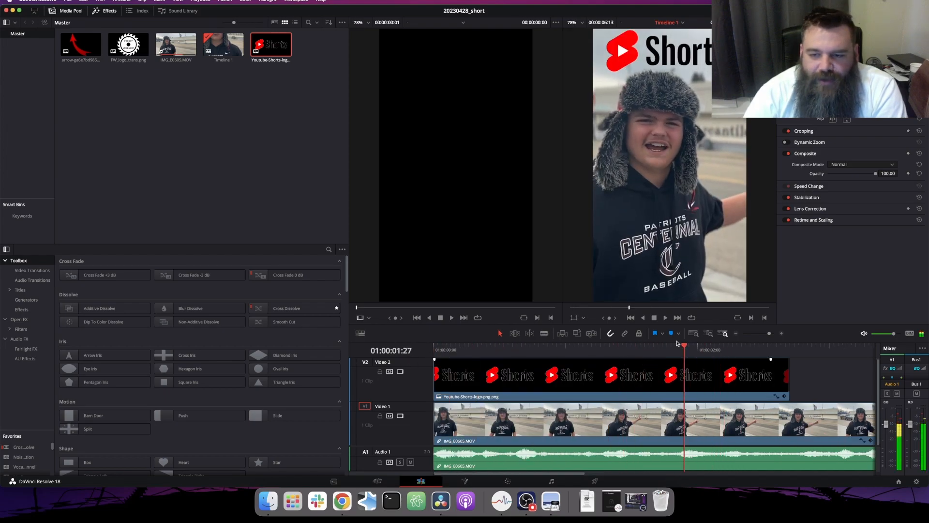
pyautogui.click(666, 318)
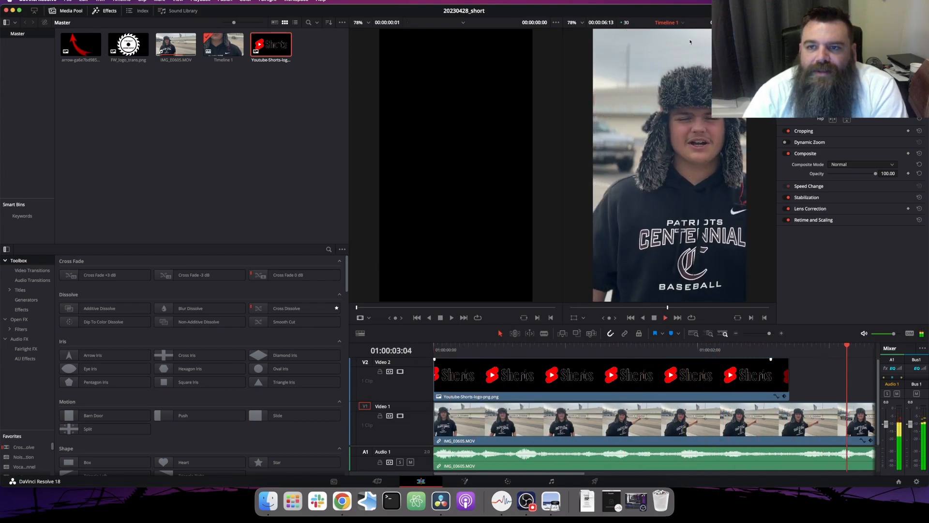
pyautogui.click(653, 318)
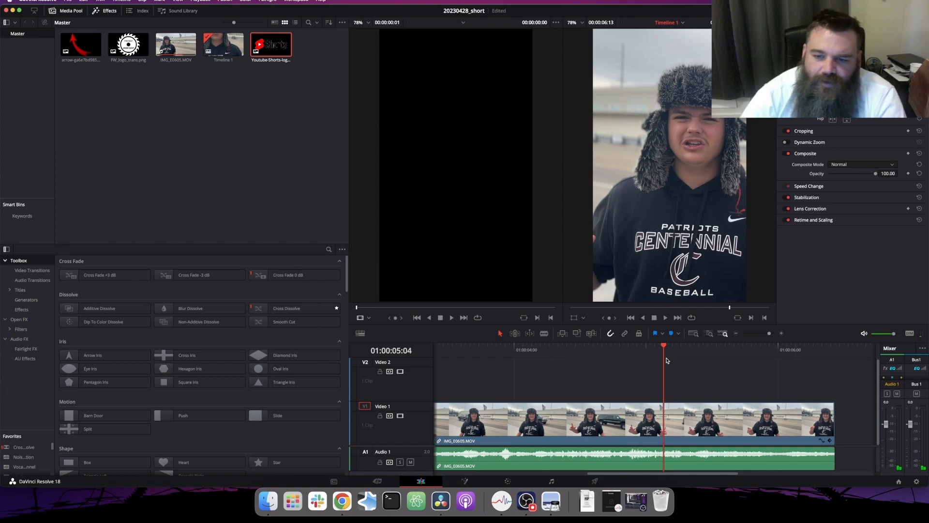
pyautogui.moveTo(665, 347); pyautogui.dragTo(233, 326)
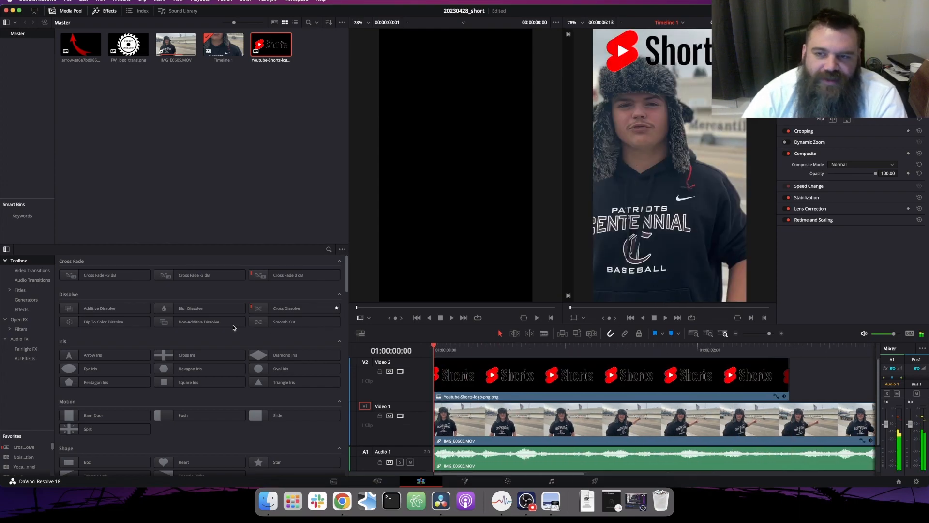
# On the Color page, shift the IMG_E0605.MOV clip's Gain toward blue, to about red 1.03, green 0.97 and blue 1.22
pyautogui.rightClick(420, 382)
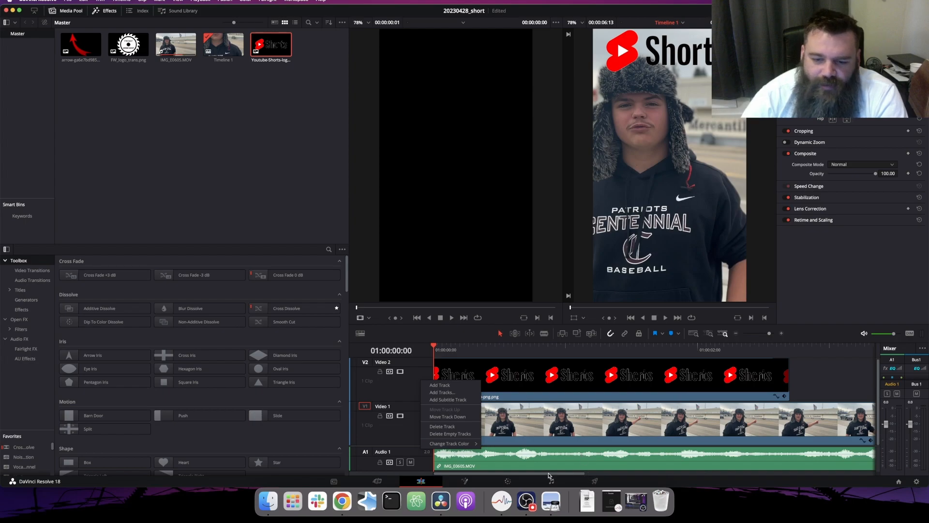
pyautogui.click(509, 482)
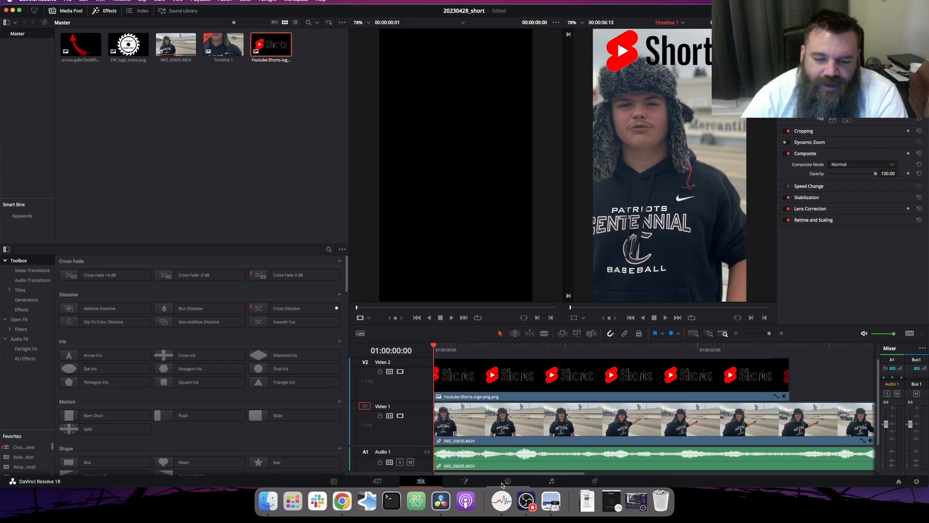
pyautogui.click(508, 481)
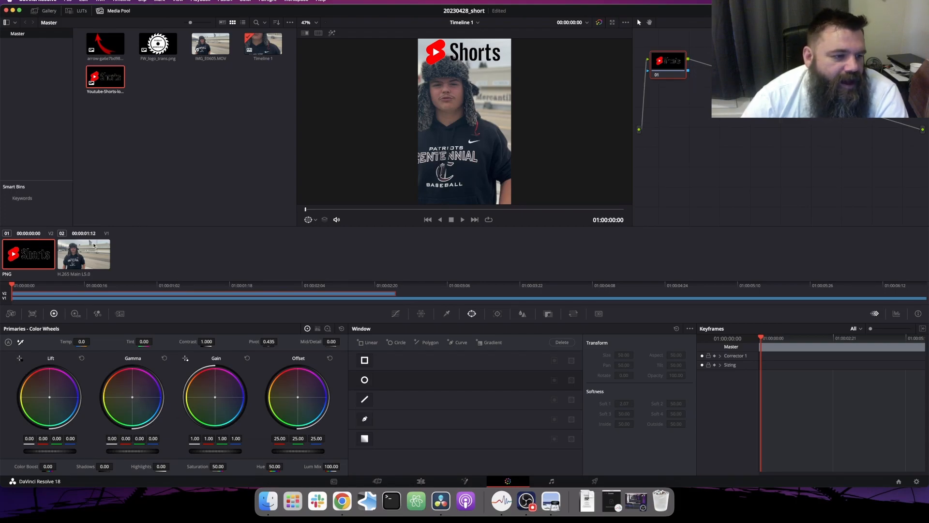
pyautogui.click(93, 245)
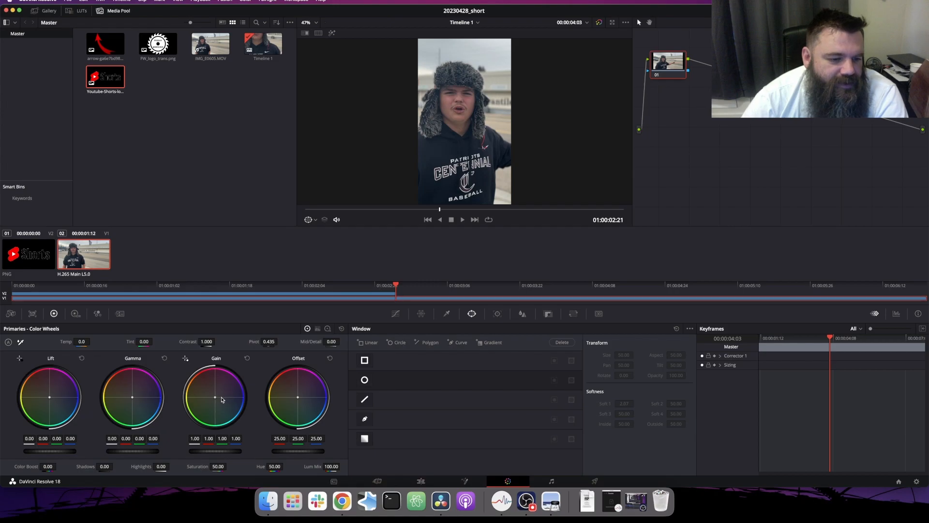
pyautogui.moveTo(236, 397); pyautogui.dragTo(256, 392)
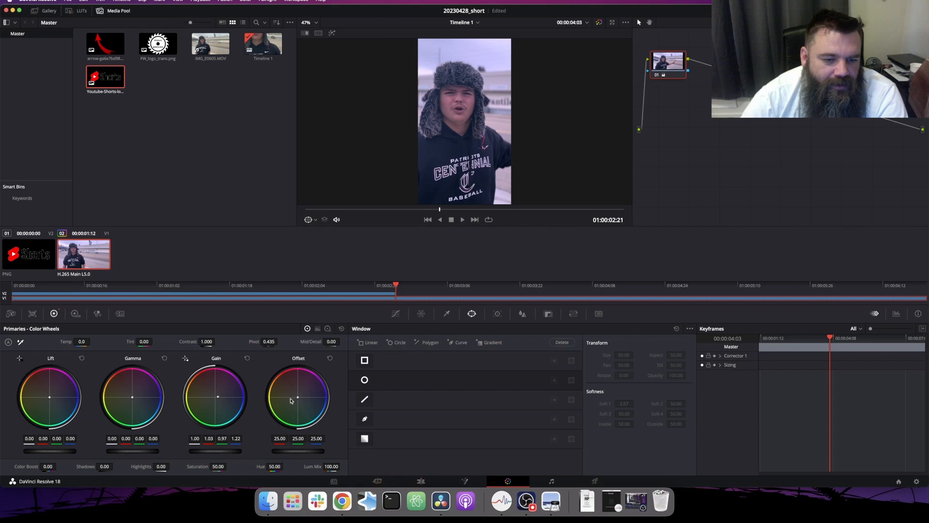
# Shift the clip's Offset to about 24.69, 24.41, 28.37 and raise blue in Gamma to 0.03 and Lift to 0.02, then play the graded clip
pyautogui.moveTo(308, 401); pyautogui.dragTo(315, 399)
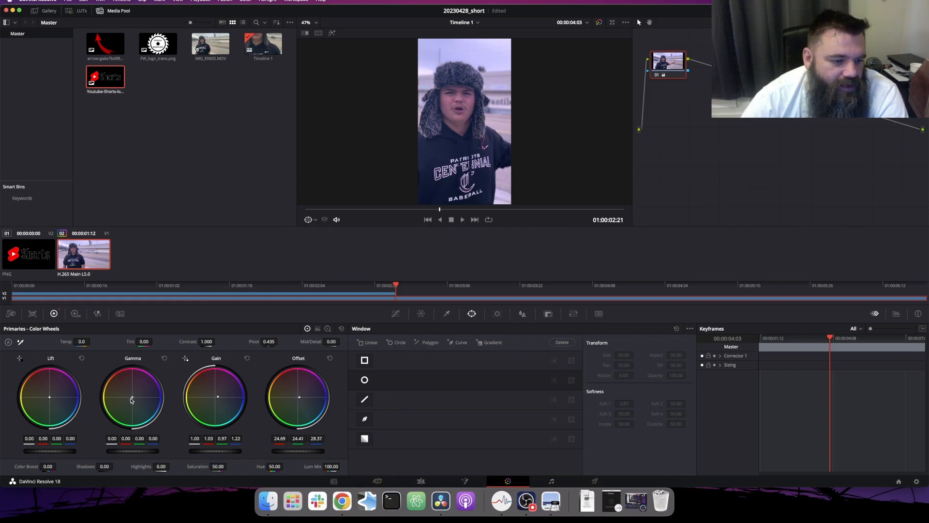
pyautogui.moveTo(133, 398); pyautogui.dragTo(154, 403)
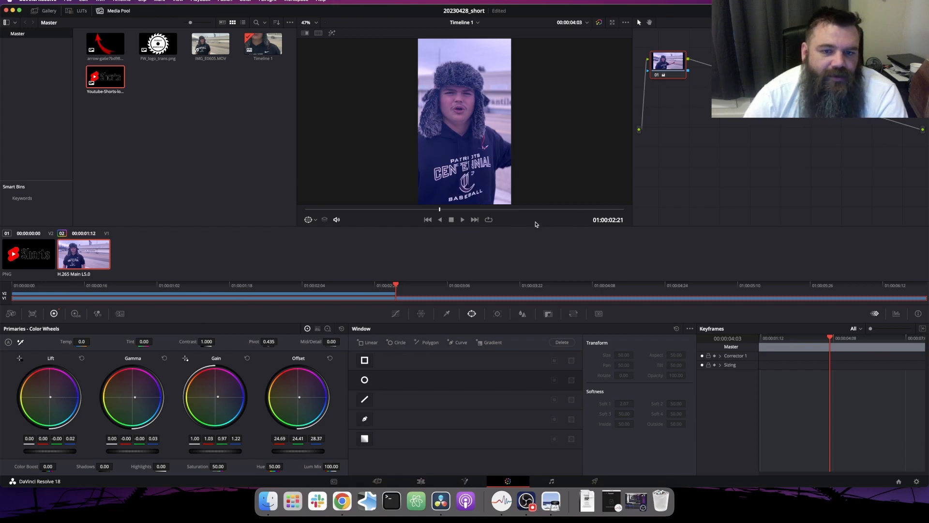
pyautogui.click(462, 220)
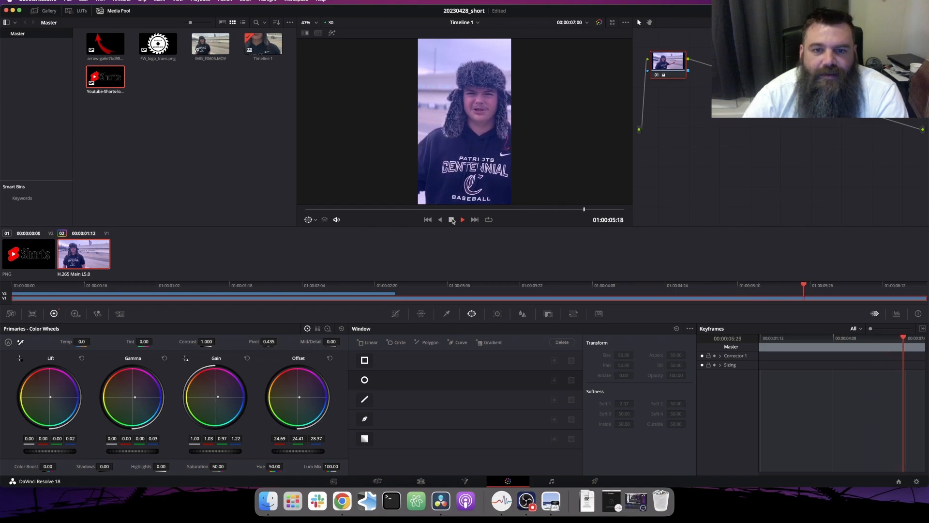
pyautogui.click(453, 221)
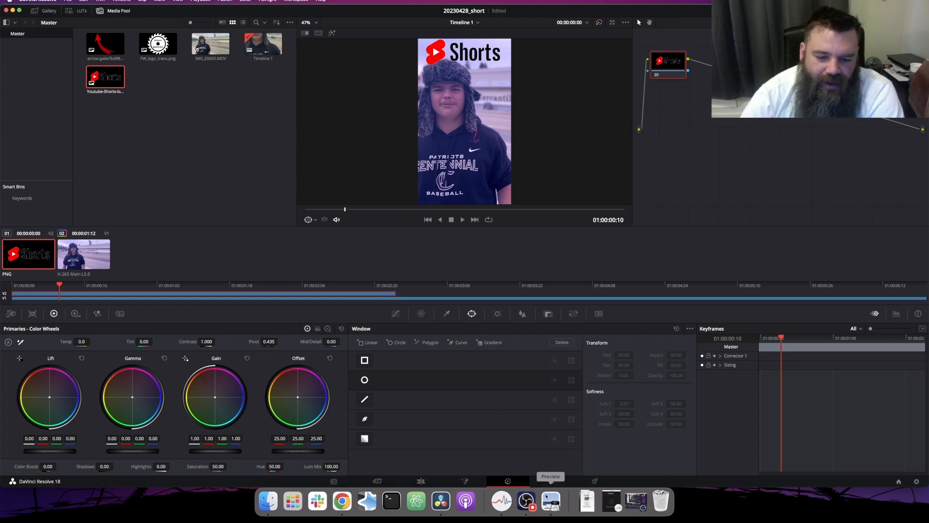
# On the Fairlight page, apply Noise Reduction to the IMG_E0605.MOV audio clip and play it from the start with looping enabled
pyautogui.click(553, 479)
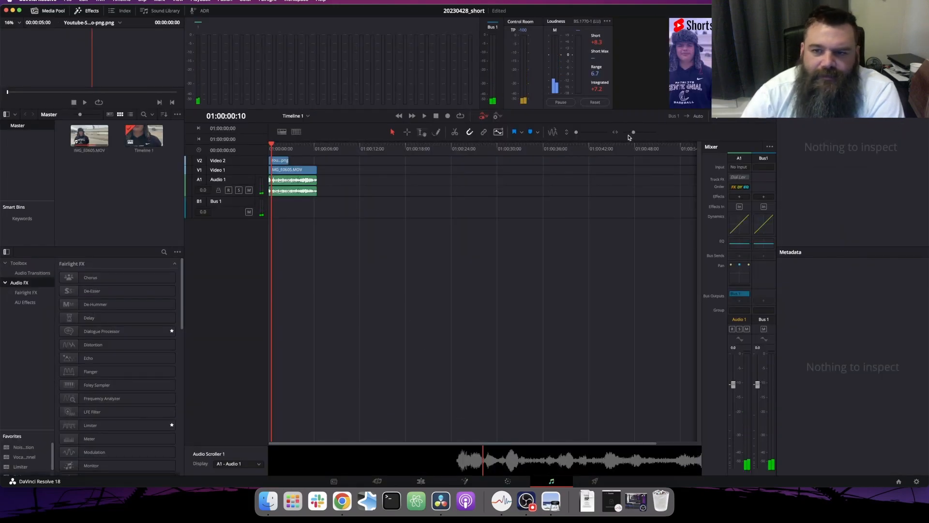
pyautogui.moveTo(633, 135); pyautogui.dragTo(637, 135)
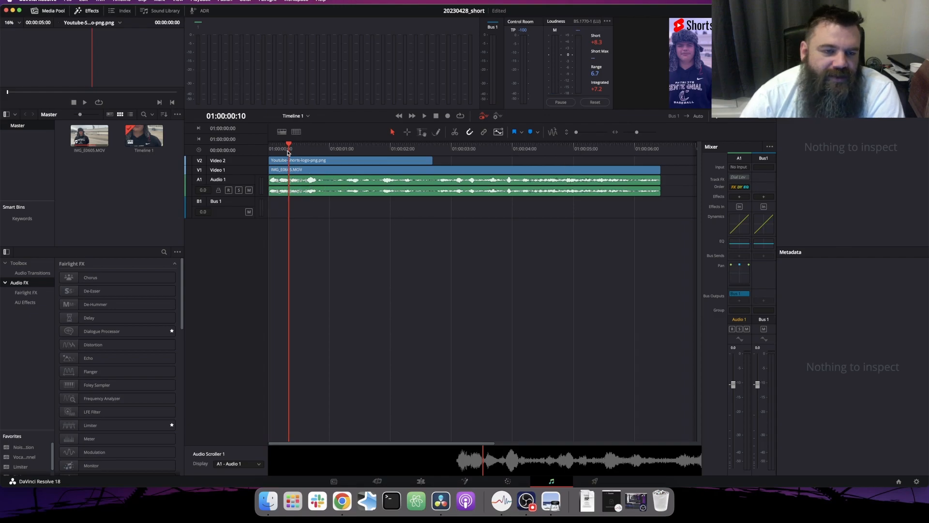
pyautogui.moveTo(288, 145); pyautogui.dragTo(270, 146)
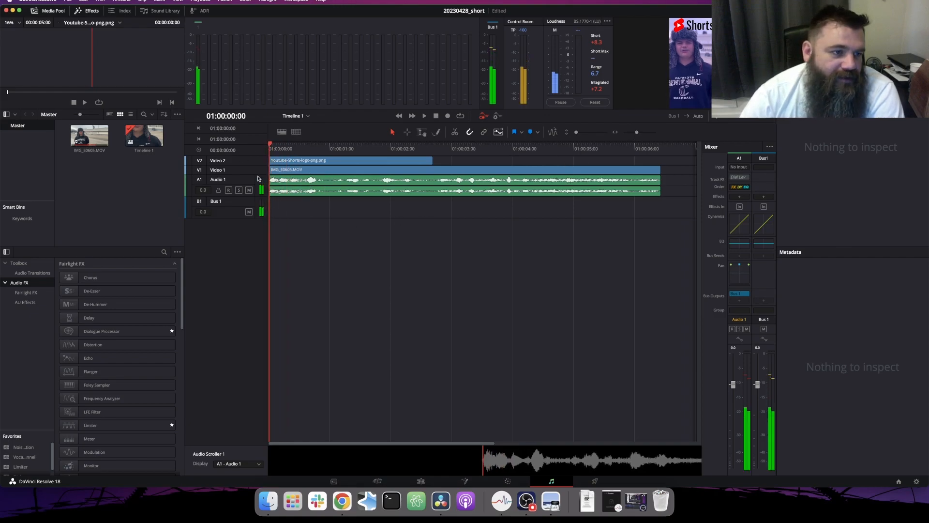
pyautogui.scroll(-5, 134, 351)
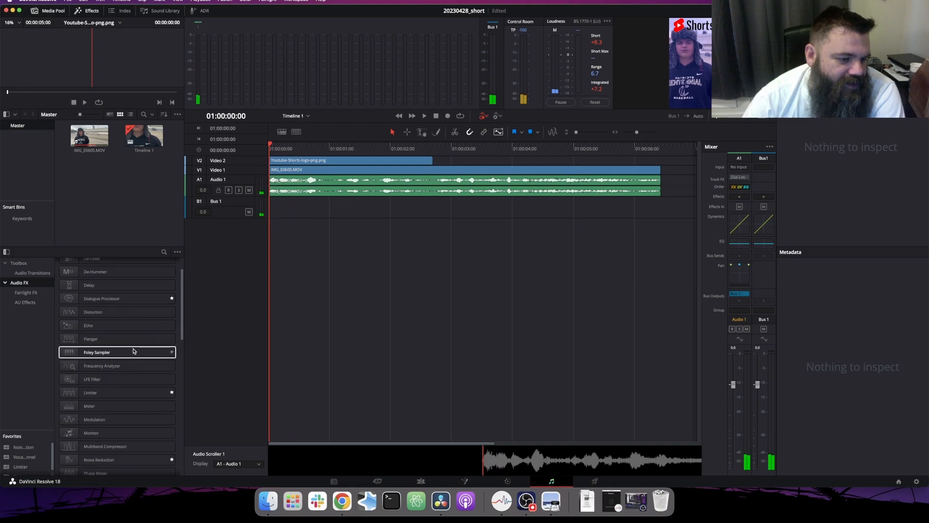
pyautogui.moveTo(134, 361); pyautogui.dragTo(346, 192)
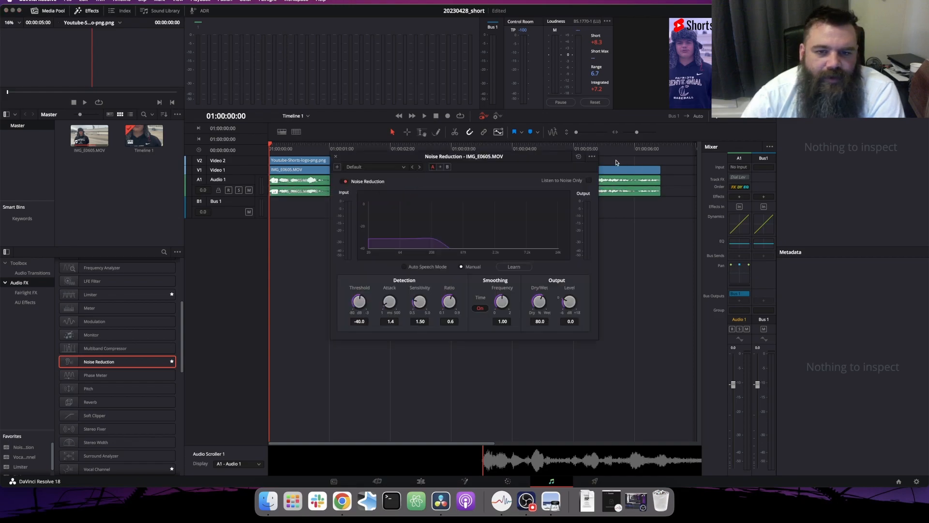
pyautogui.click(426, 116)
pyautogui.click(462, 116)
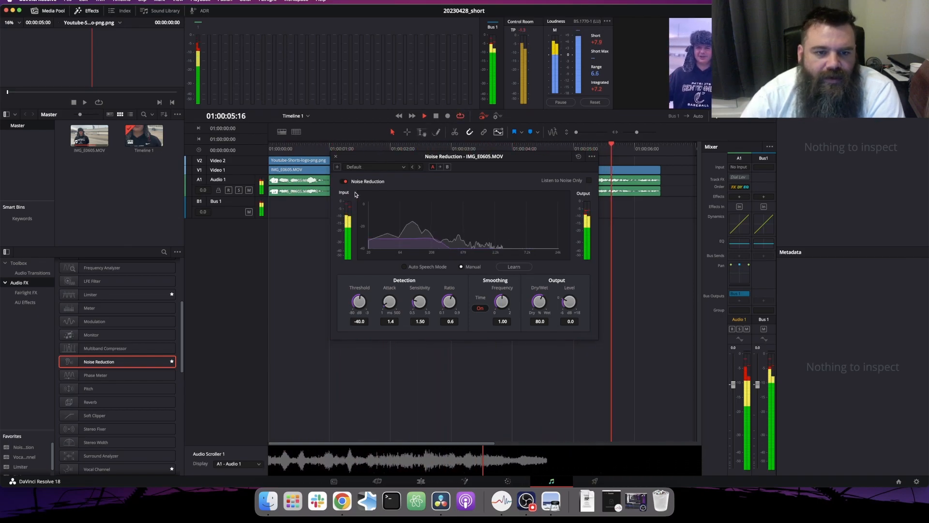
# Compare the playing audio with Noise Reduction off and on, and audition the De-Rumble, De-Rumble and Hiss, and Reset Noise Profile presets
pyautogui.click(343, 182)
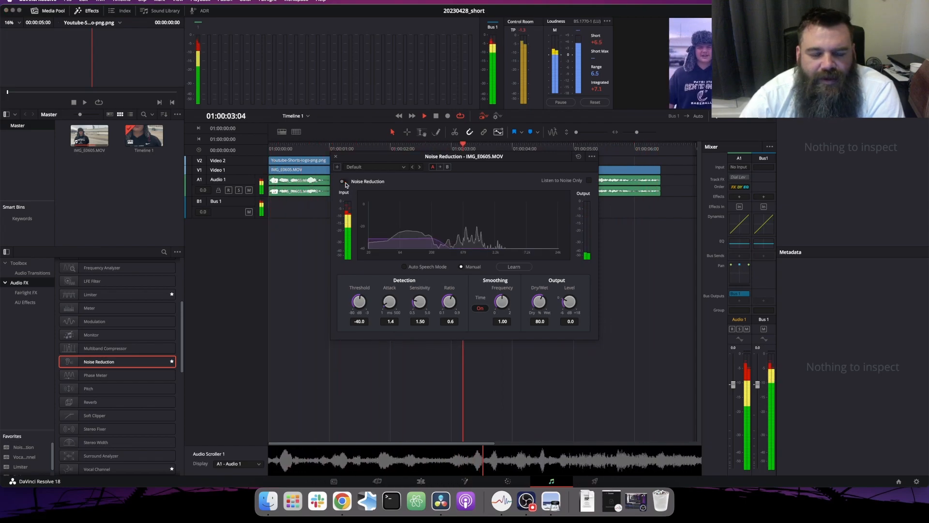
pyautogui.click(343, 181)
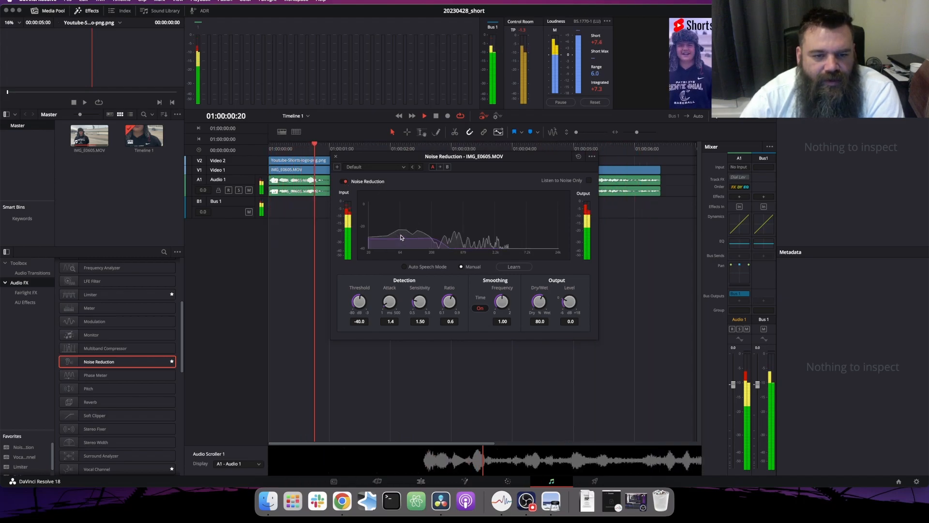
pyautogui.click(404, 168)
pyautogui.click(390, 184)
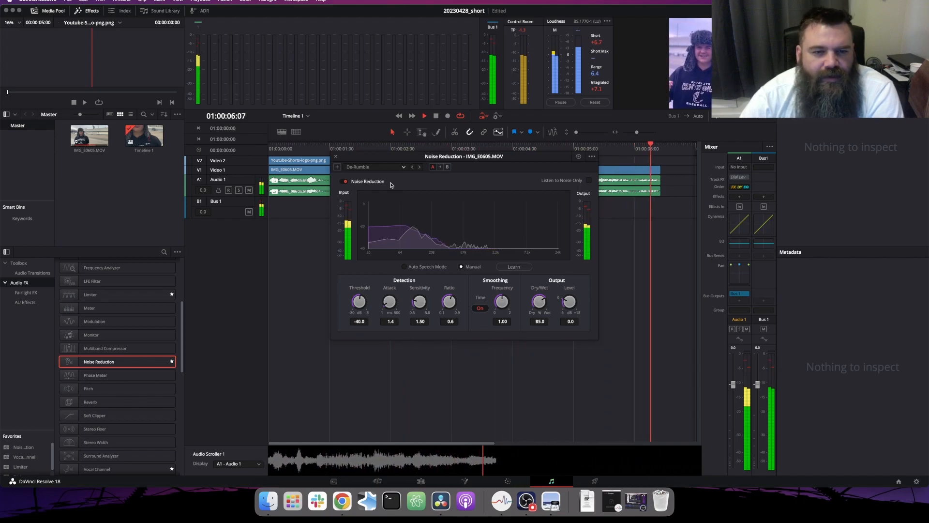
pyautogui.click(403, 167)
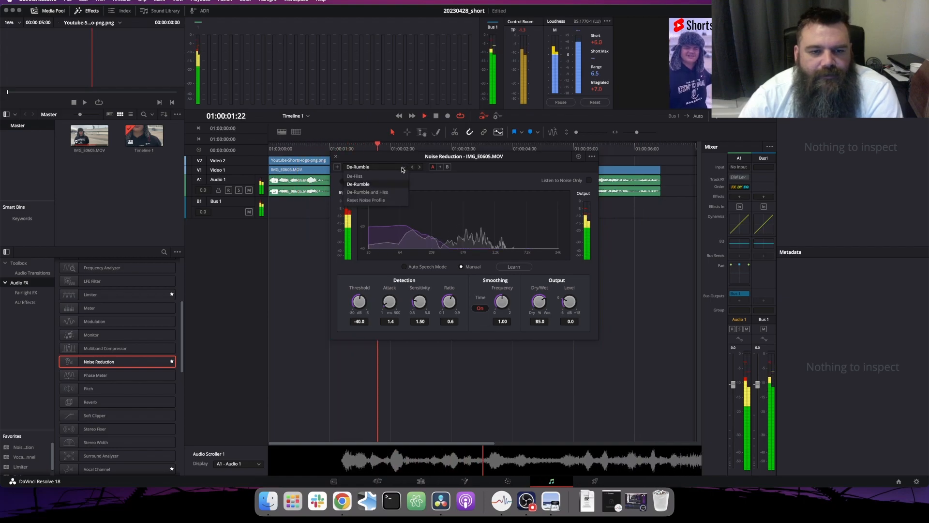
pyautogui.click(393, 192)
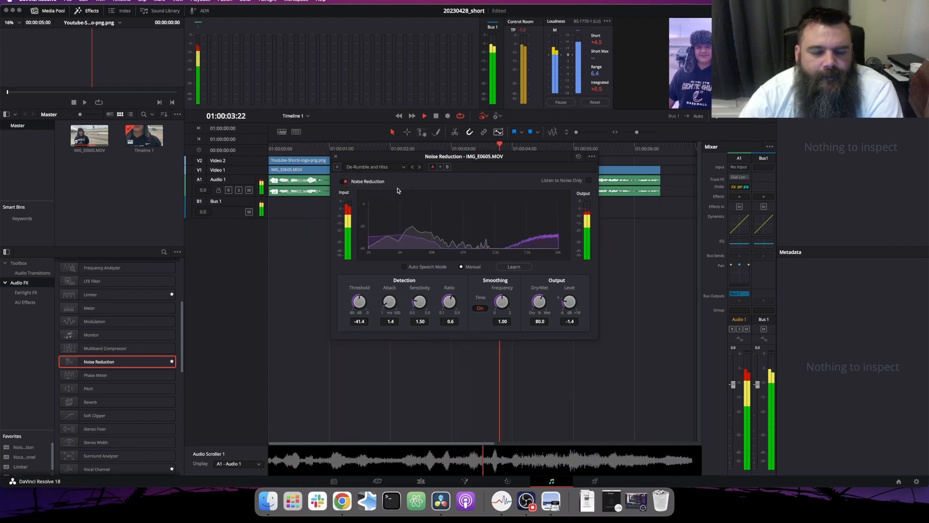
pyautogui.click(404, 169)
pyautogui.click(387, 200)
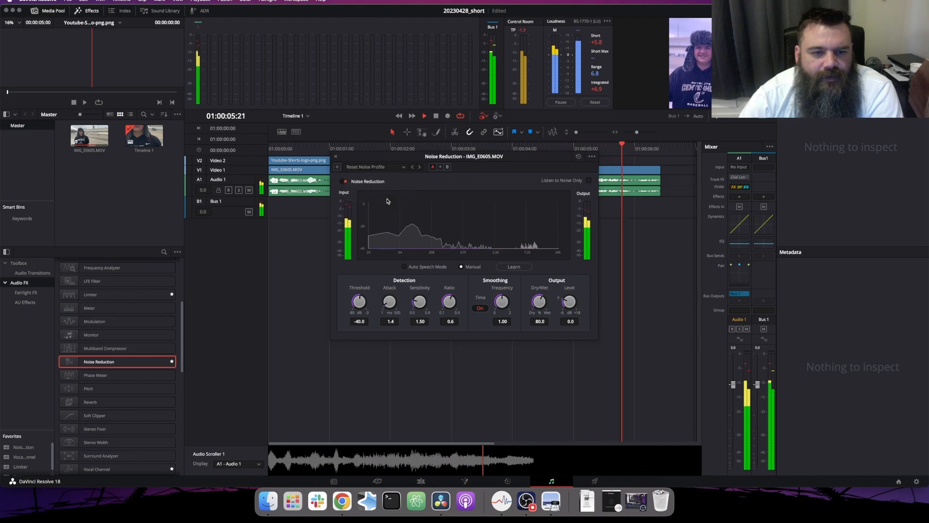
# Apply the De-Rumble preset, lower the Noise Reduction Sensitivity to 1.42, close the effect window and stop playback
pyautogui.click(381, 185)
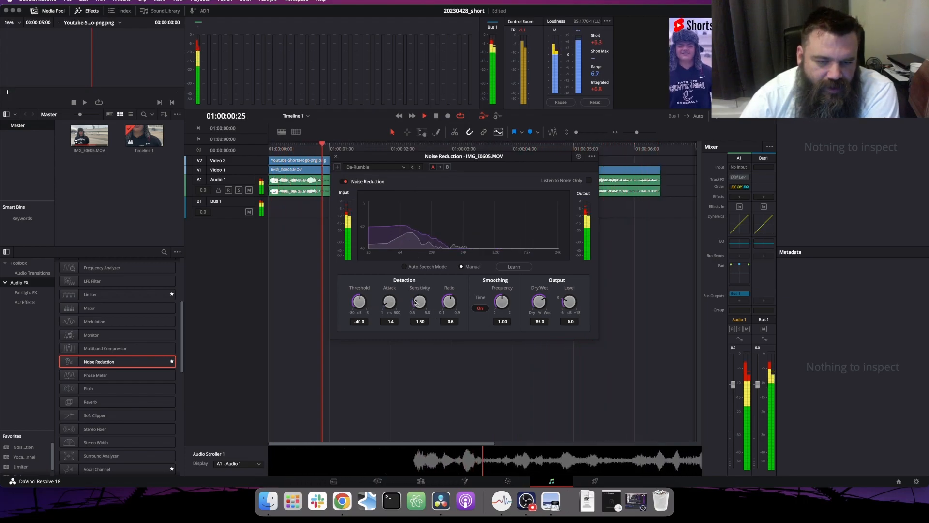
pyautogui.moveTo(415, 301); pyautogui.dragTo(413, 312)
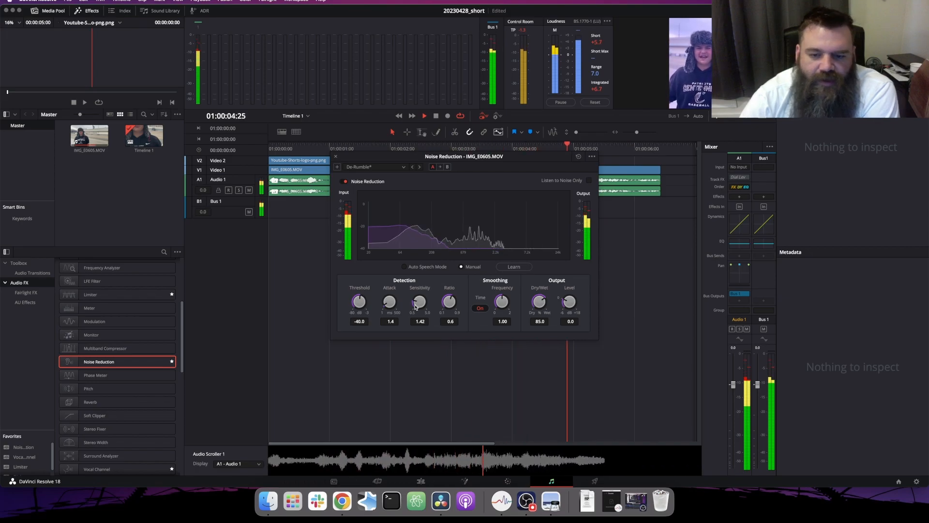
pyautogui.click(335, 156)
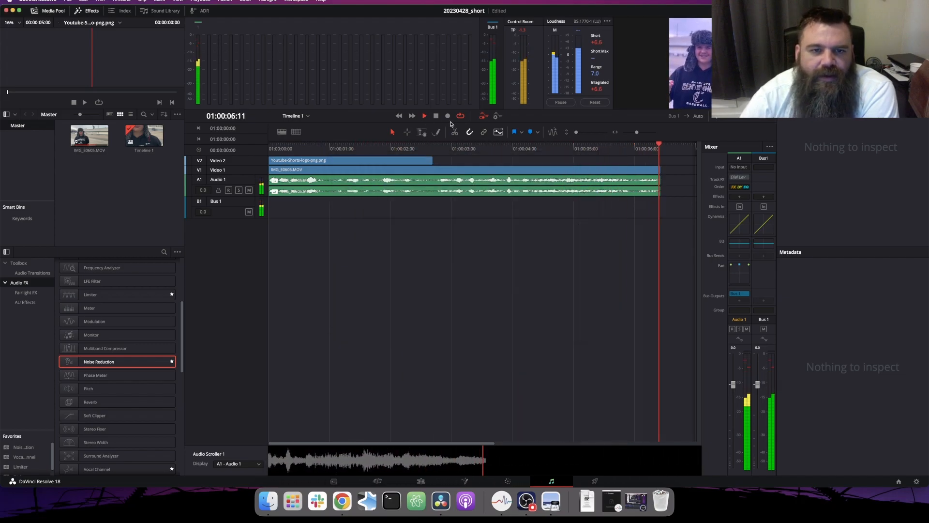
pyautogui.press('space')
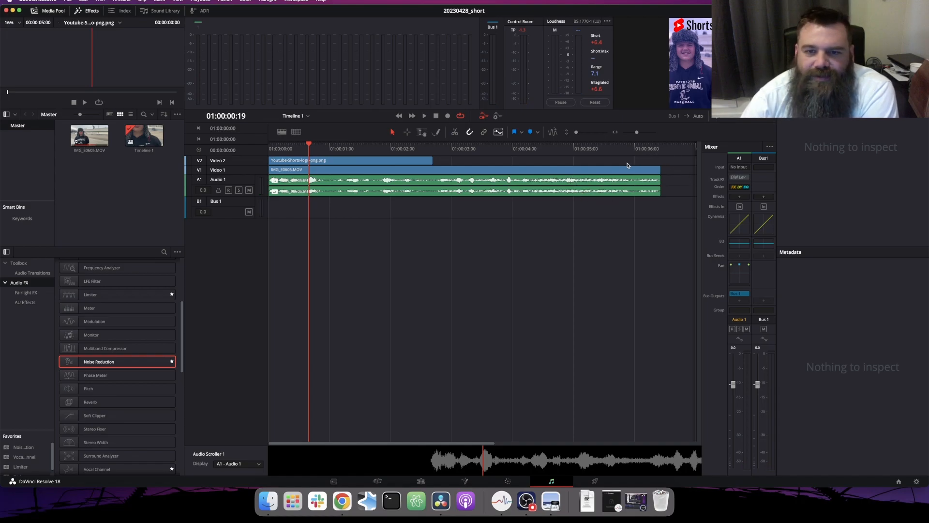
# Locate the change in the audio by playback, split the IMG_E0605.MOV clip at 01:00:04:04 and select its second audio segment
pyautogui.click(516, 150)
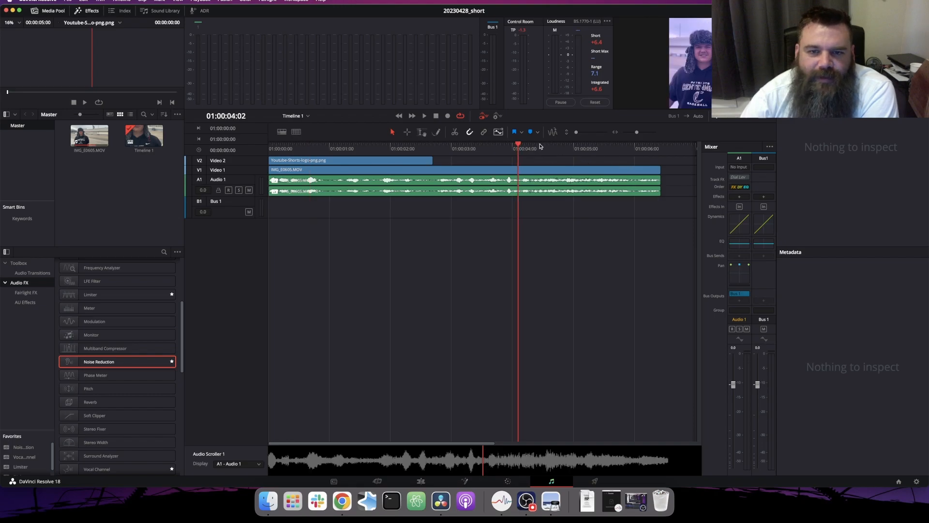
pyautogui.click(471, 149)
pyautogui.click(424, 117)
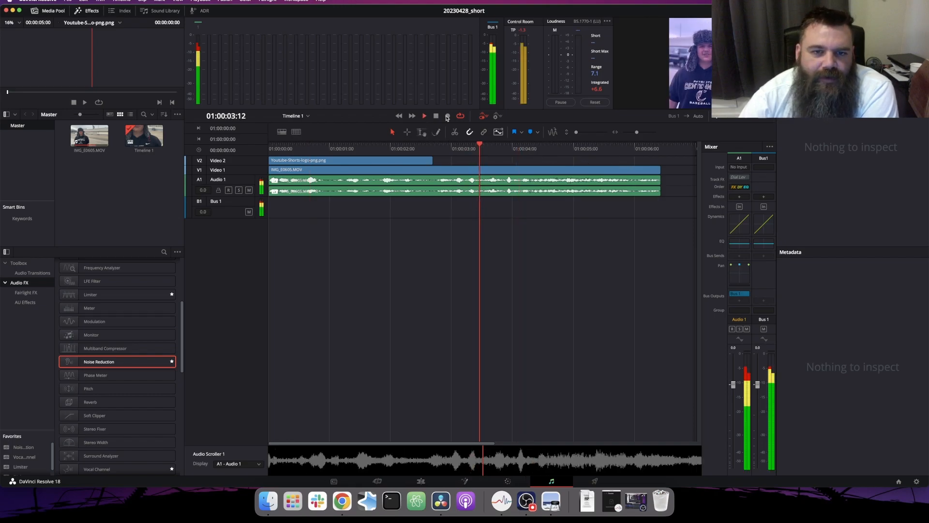
pyautogui.moveTo(516, 149); pyautogui.dragTo(521, 150)
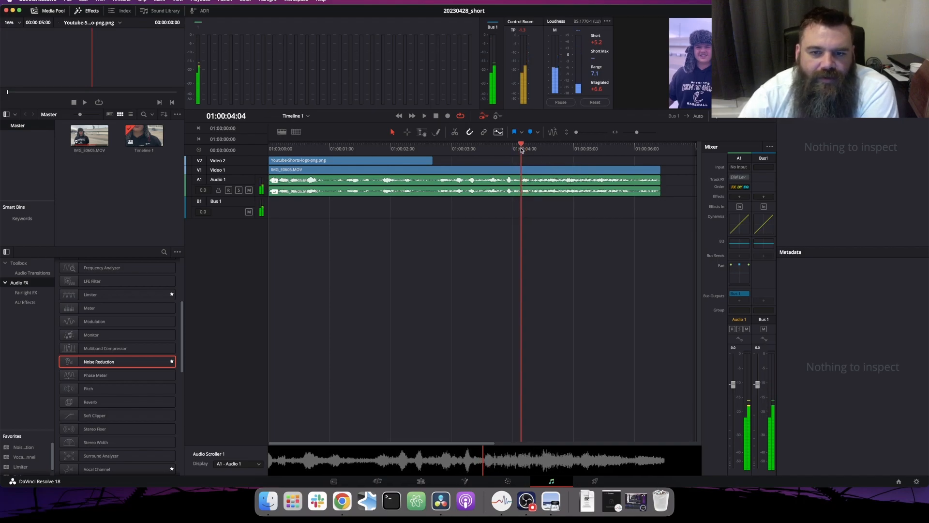
pyautogui.click(455, 131)
pyautogui.click(560, 187)
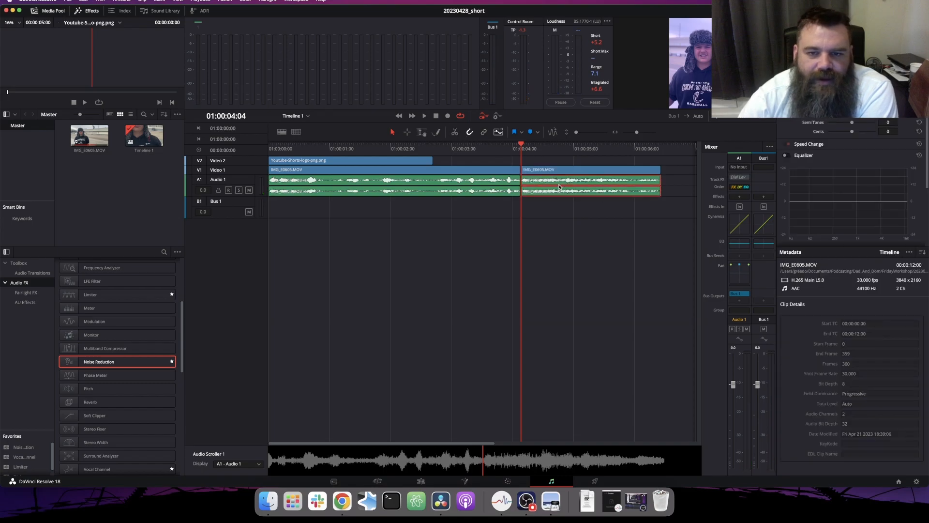
# Apply another Noise Reduction with the Default preset to the audio segment after the cut, and play back the timeline
pyautogui.click(425, 117)
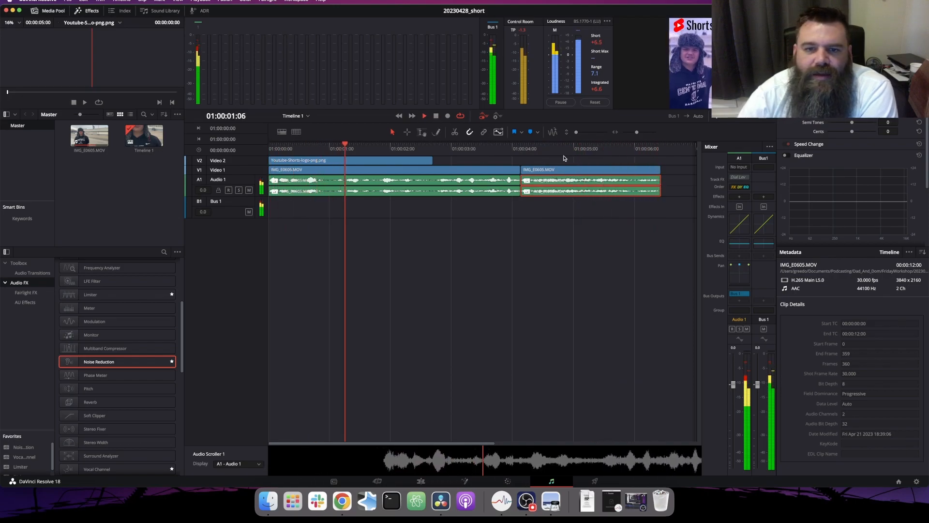
pyautogui.click(436, 116)
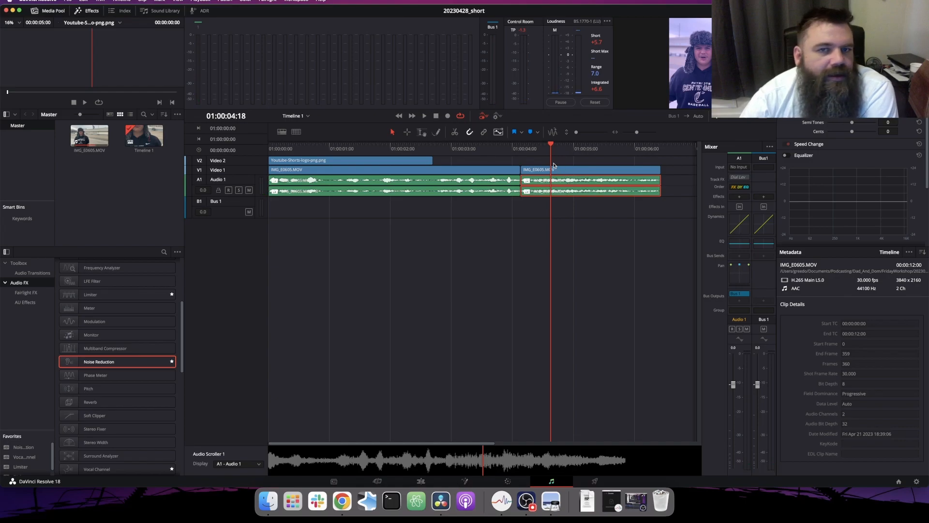
pyautogui.moveTo(129, 364); pyautogui.dragTo(615, 186)
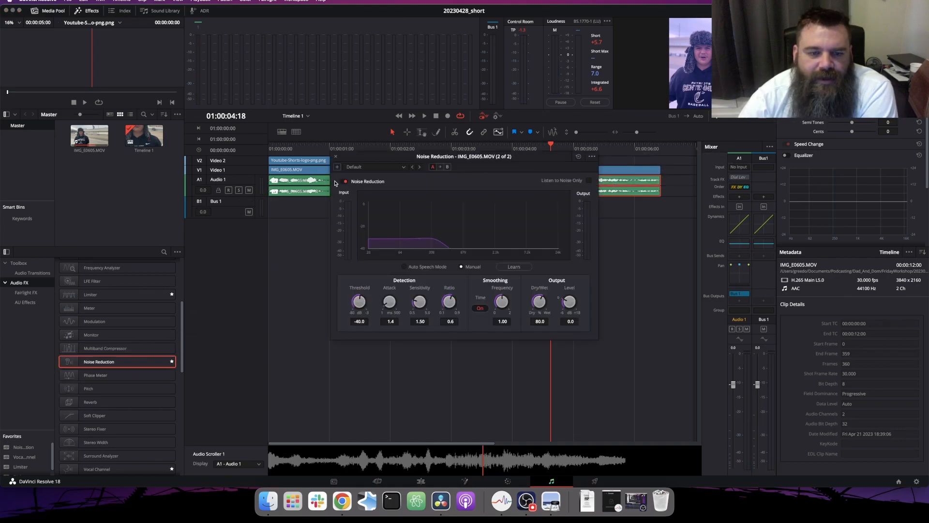
pyautogui.click(424, 118)
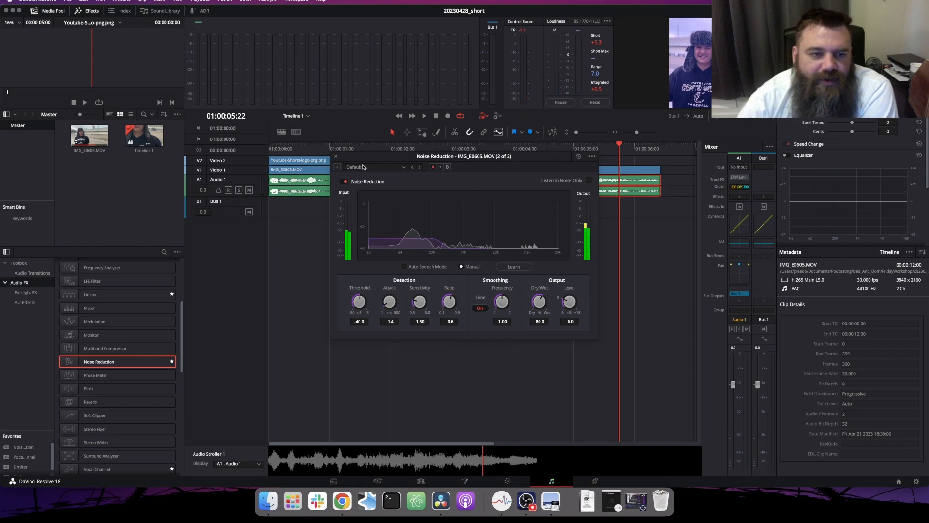
pyautogui.click(336, 157)
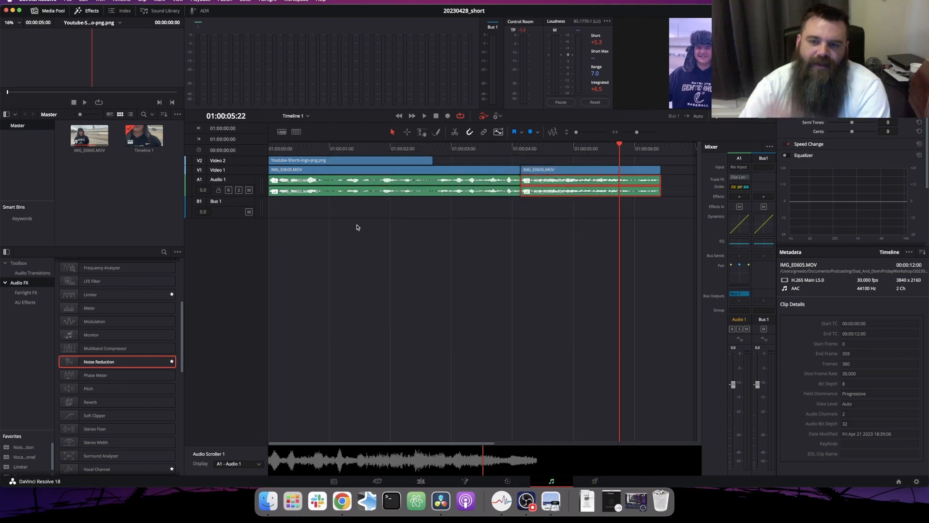
pyautogui.click(424, 117)
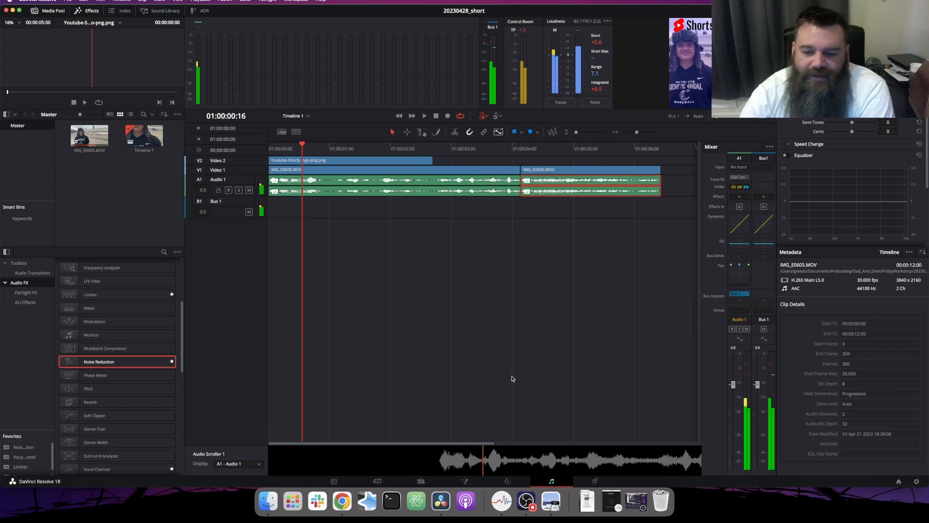
# On the Deliver page, choose the Audio Only render preset
pyautogui.click(594, 481)
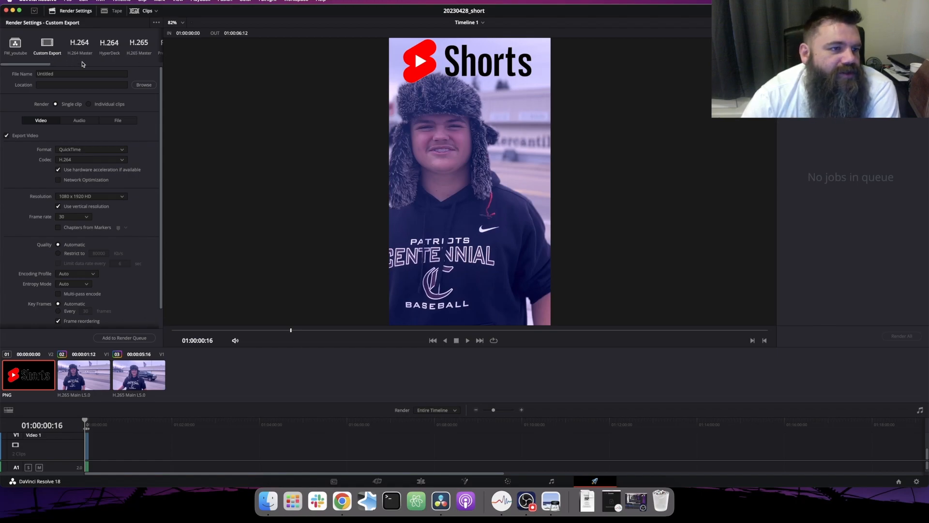
pyautogui.hscroll(3, 82, 64)
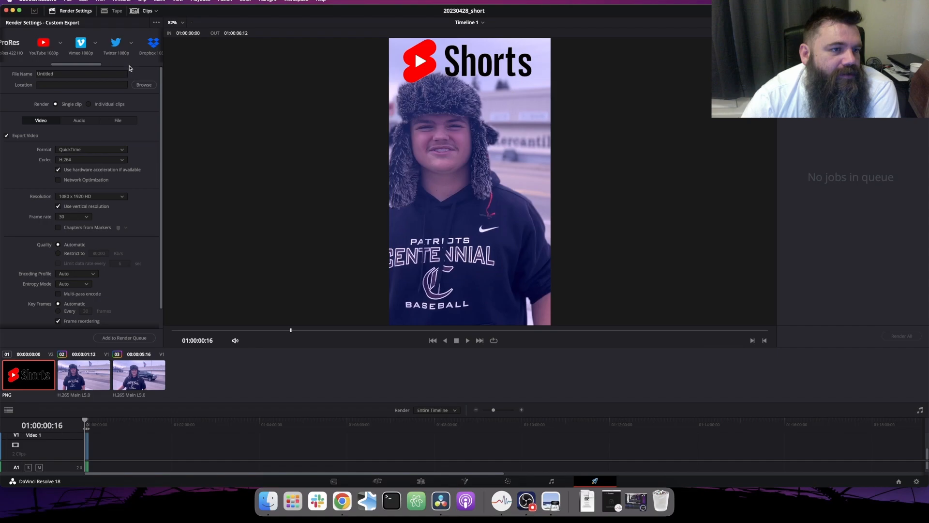
pyautogui.hscroll(3, 129, 68)
pyautogui.click(129, 48)
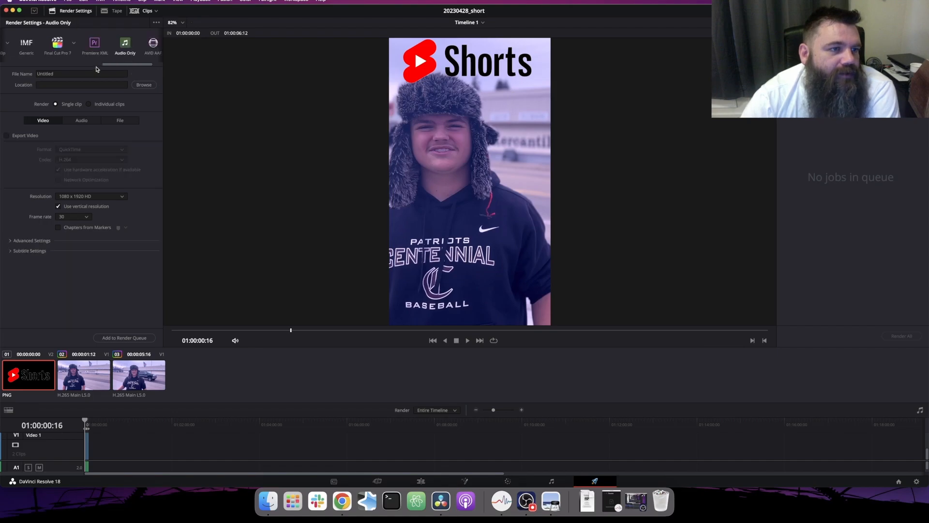
# Set the render destination to the shorts folder inside FridayWorkshop with the file name 20230428_short
pyautogui.click(97, 73)
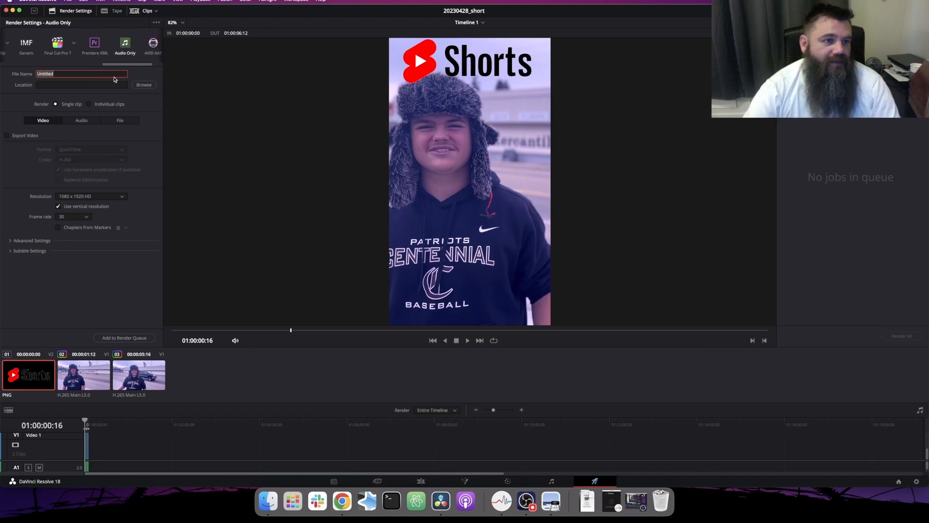
pyautogui.click(147, 85)
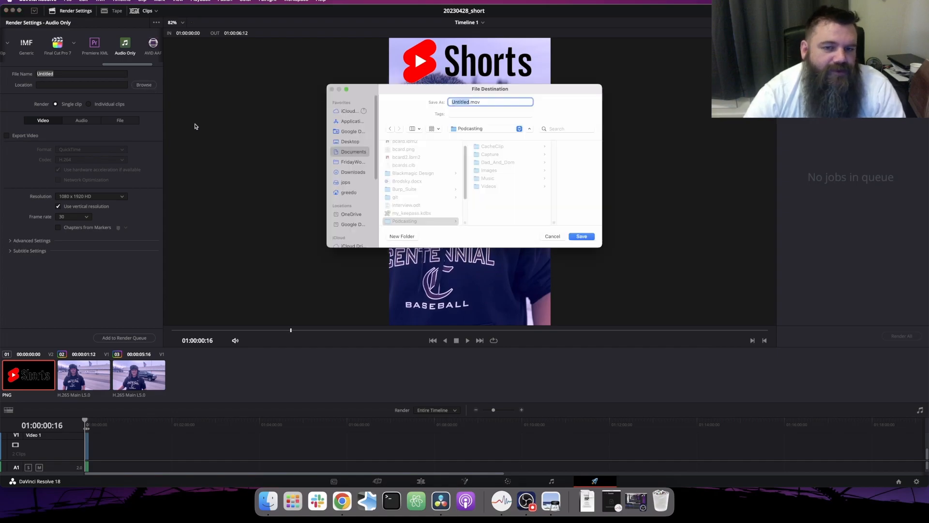
pyautogui.click(355, 161)
pyautogui.scroll(-1, 424, 191)
pyautogui.scroll(-3, 424, 190)
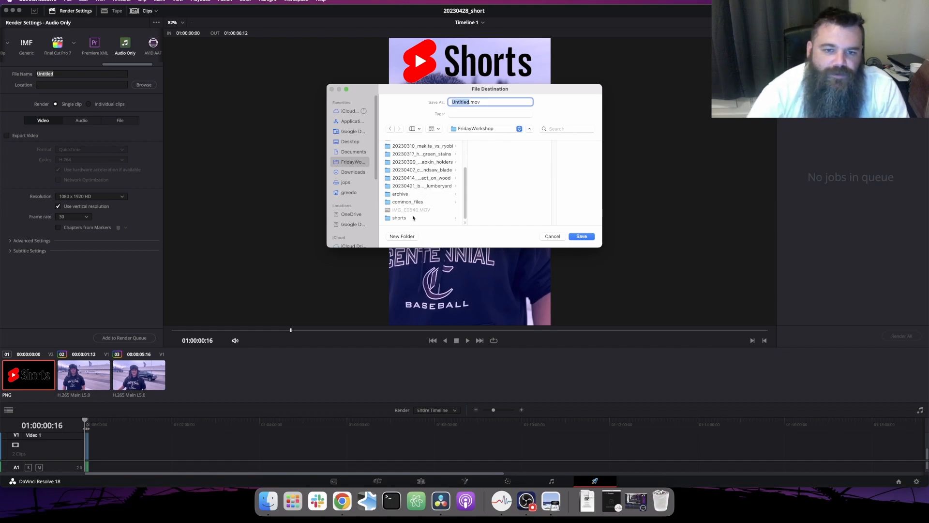
pyautogui.click(417, 218)
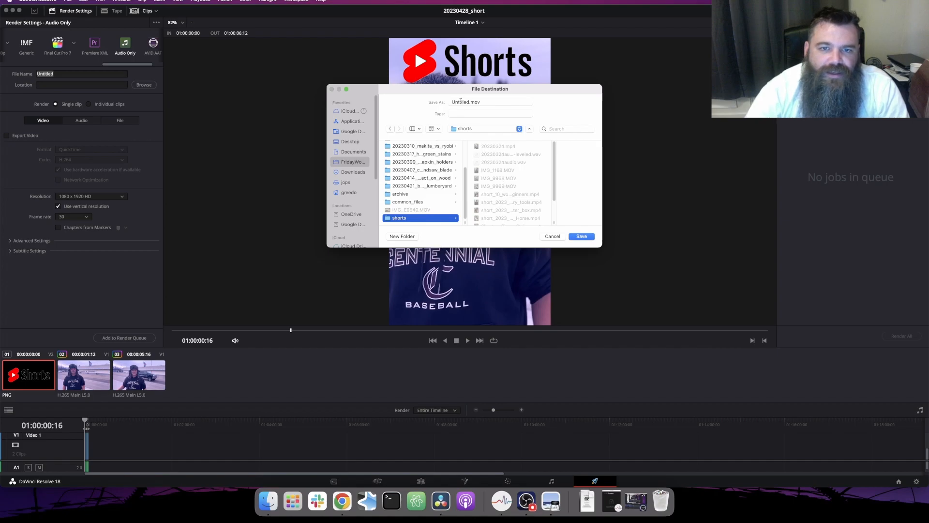
pyautogui.doubleClick(461, 102)
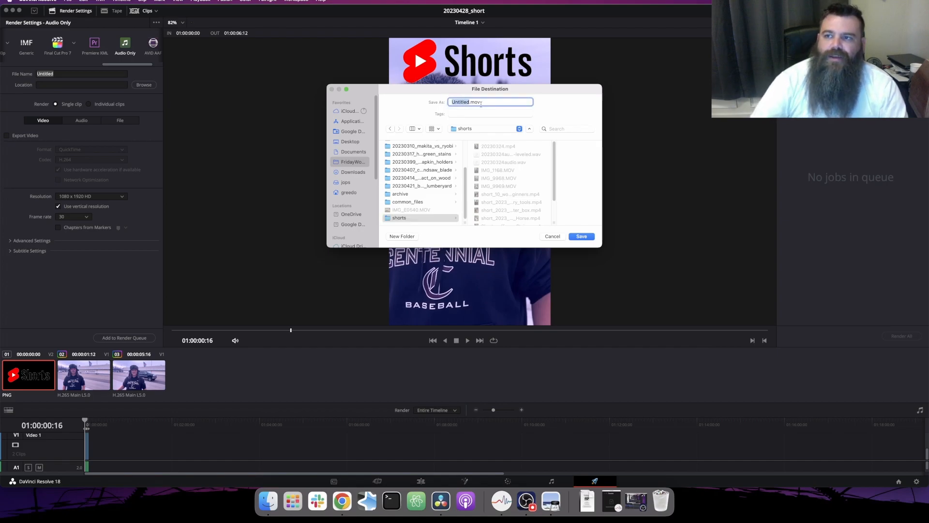
pyautogui.write('20')
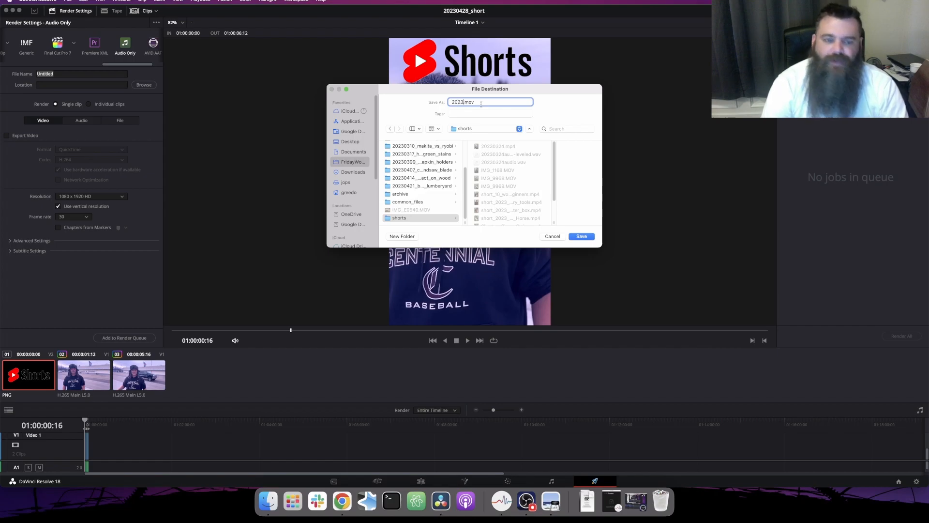
pyautogui.write('230428_short')
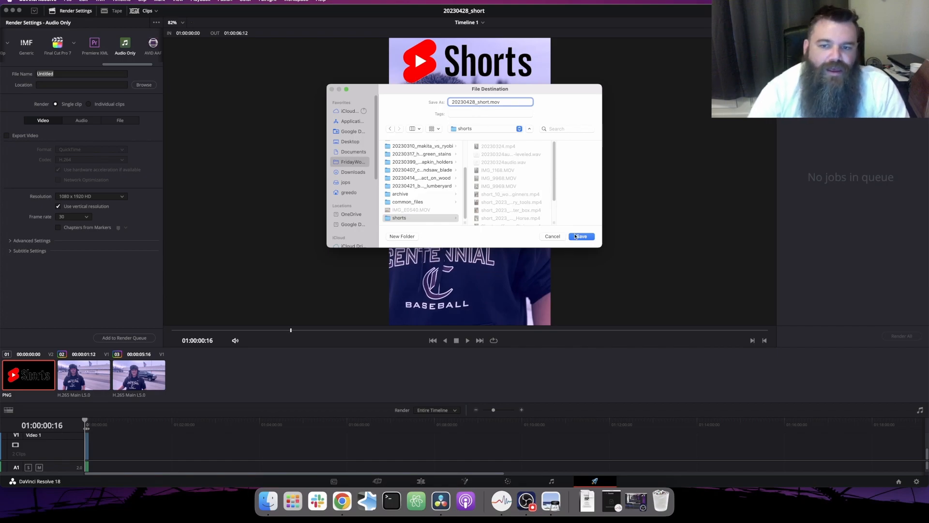
pyautogui.click(576, 236)
# Set the audio export format to Wave, add the job to the render queue and render it
pyautogui.click(92, 122)
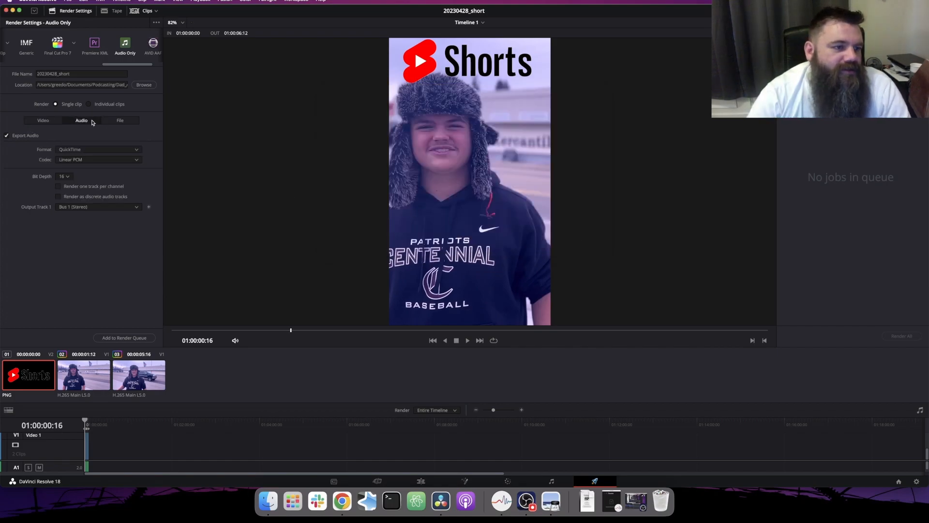
pyautogui.click(131, 149)
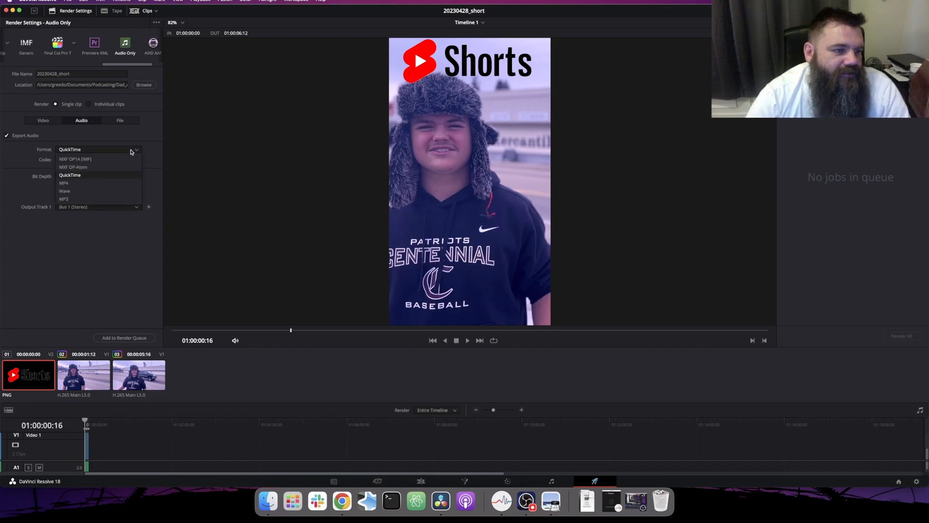
pyautogui.click(95, 192)
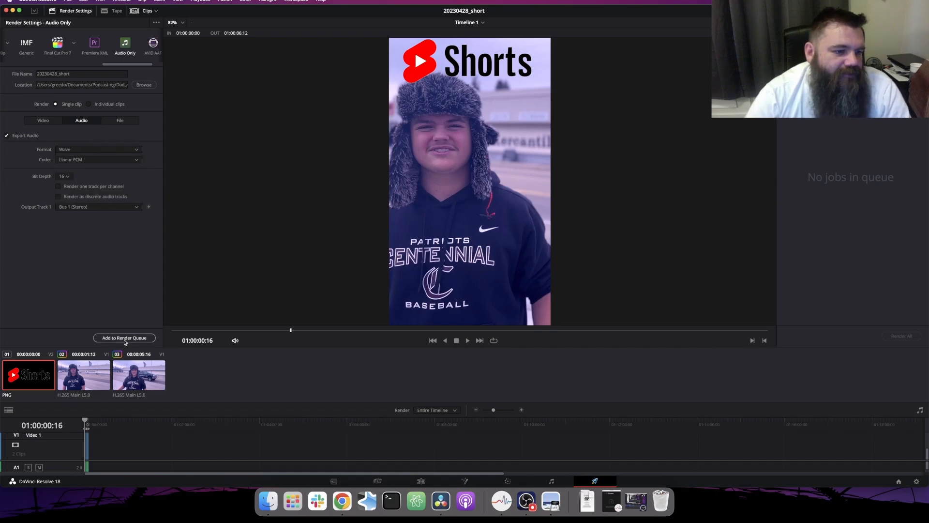
pyautogui.click(128, 338)
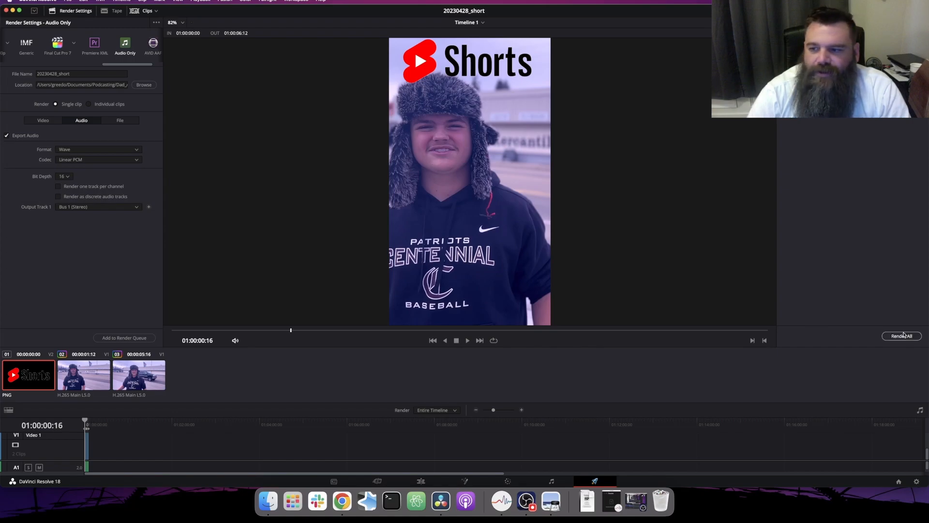
pyautogui.click(903, 335)
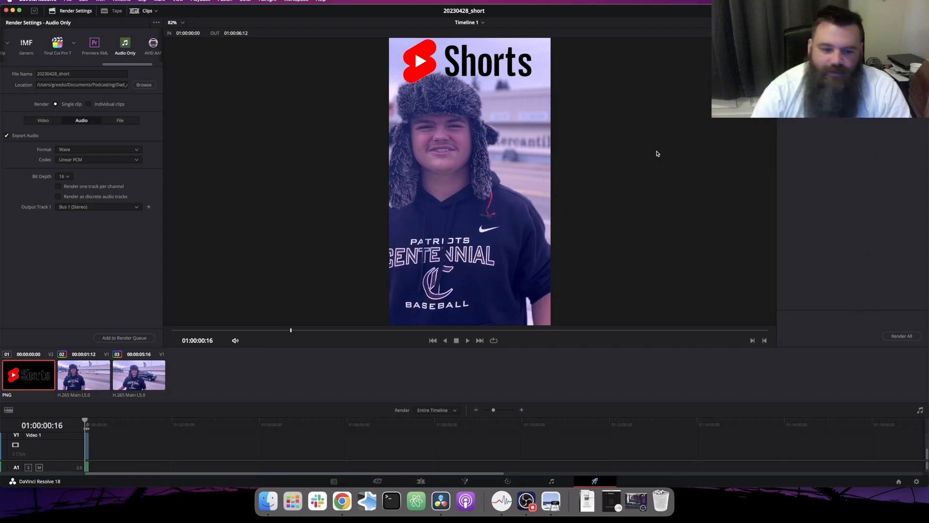
# Switch to Finder, open the shorts folder inside FridayWorkshop and select 20230428_short.wav
pyautogui.click(268, 501)
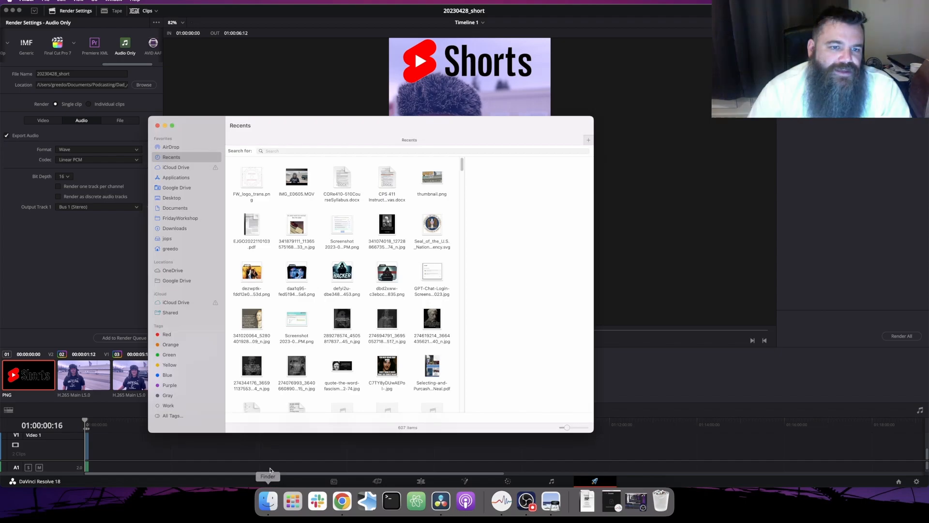
pyautogui.click(181, 219)
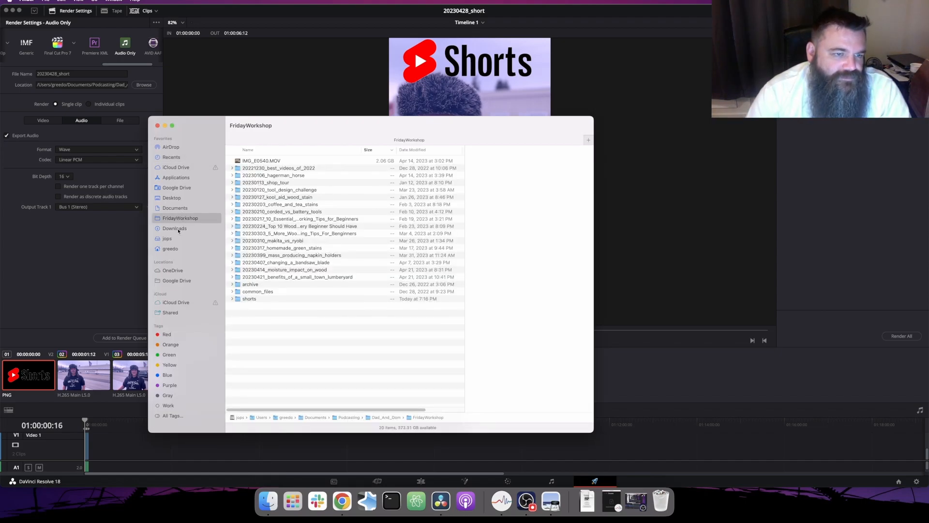
pyautogui.click(255, 298)
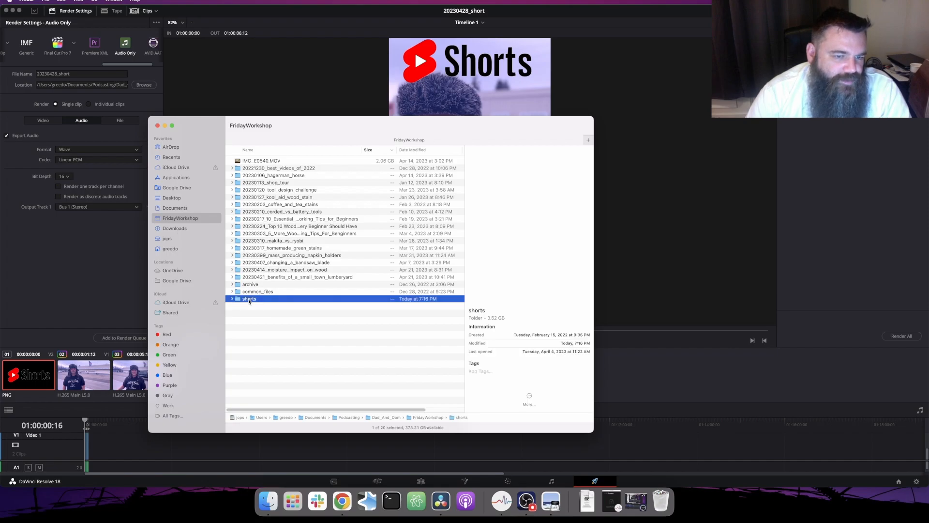
pyautogui.click(249, 298)
pyautogui.click(237, 300)
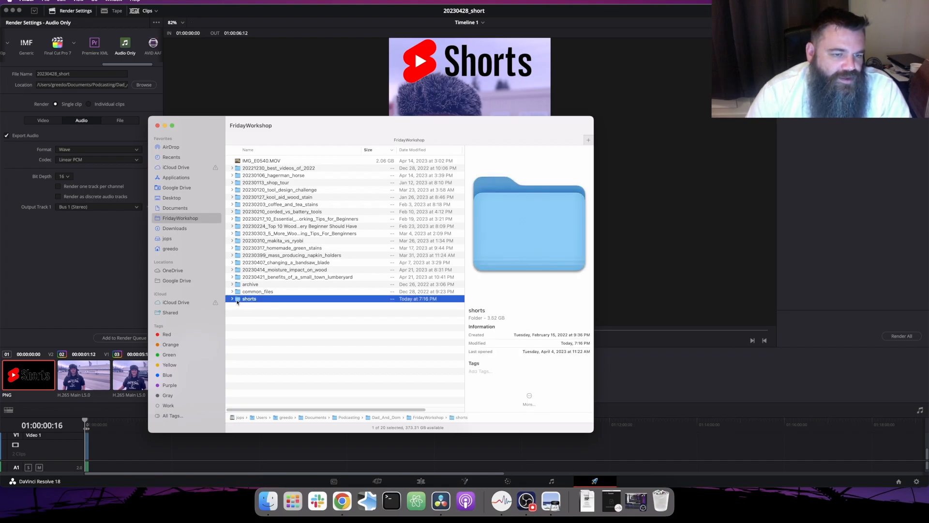
pyautogui.doubleClick(237, 300)
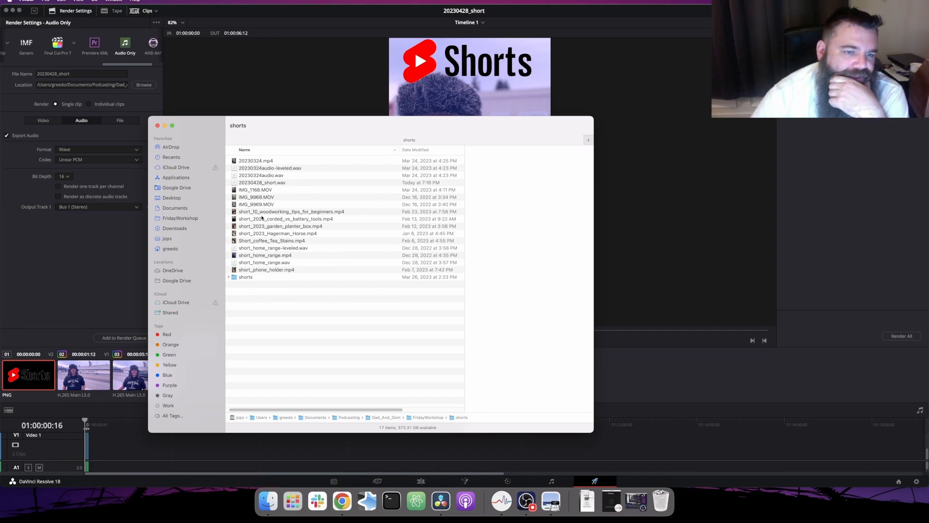
pyautogui.click(256, 183)
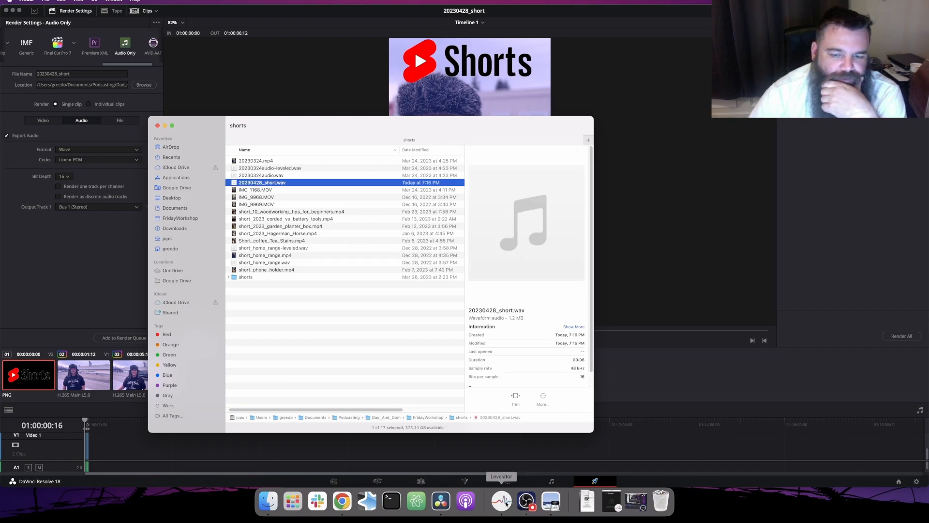
# Process 20230428_short.wav in The Levelator and save the output as 20230428_short-leveled.wav in the shorts folder
pyautogui.click(502, 501)
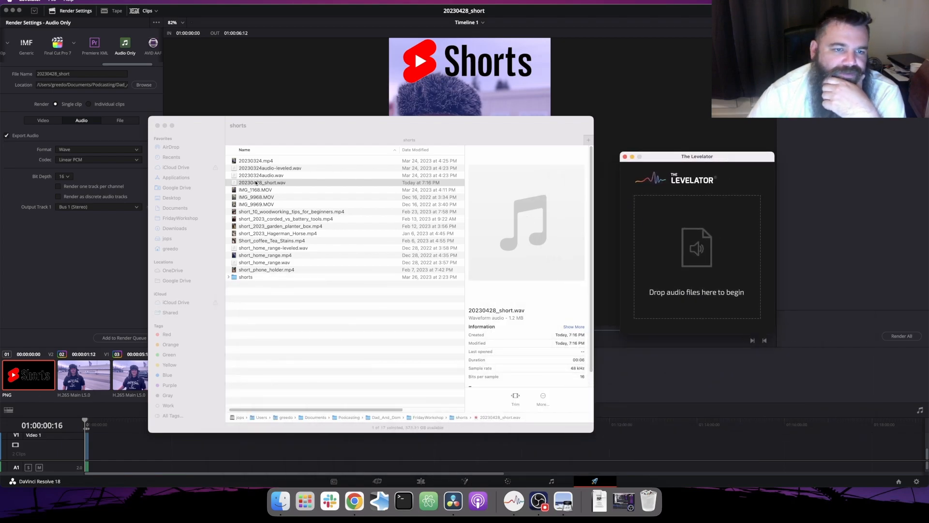
pyautogui.moveTo(253, 184); pyautogui.dragTo(704, 246)
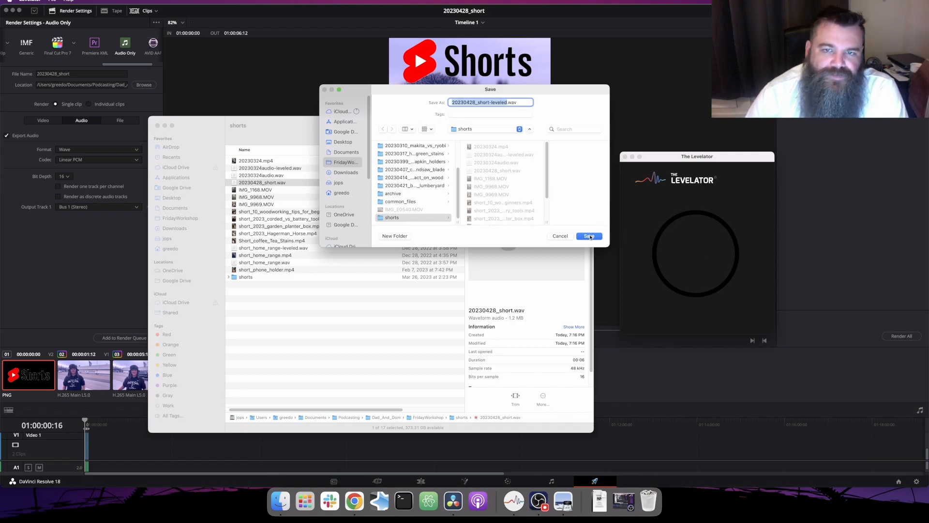
pyautogui.click(589, 235)
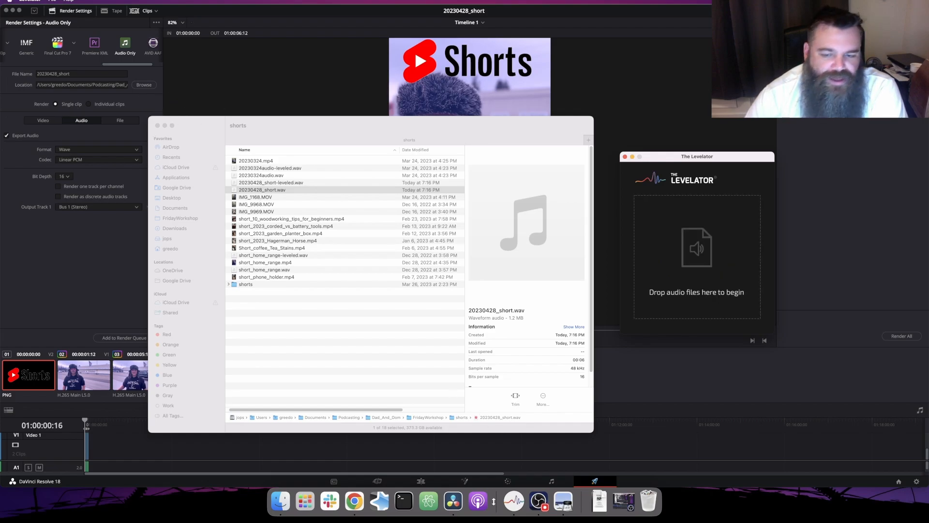
# Return to DaVinci Resolve's Fairlight page and add a second audio track below Audio 1
pyautogui.click(551, 481)
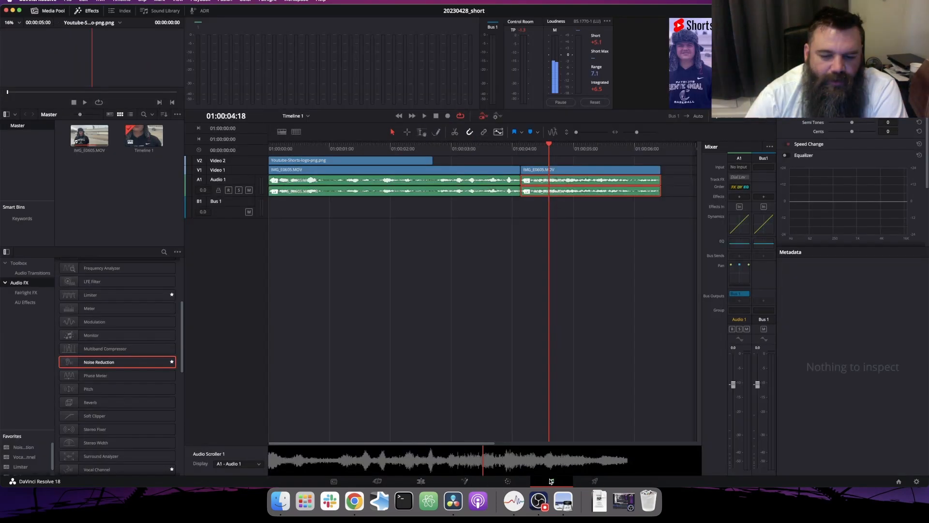
pyautogui.rightClick(256, 181)
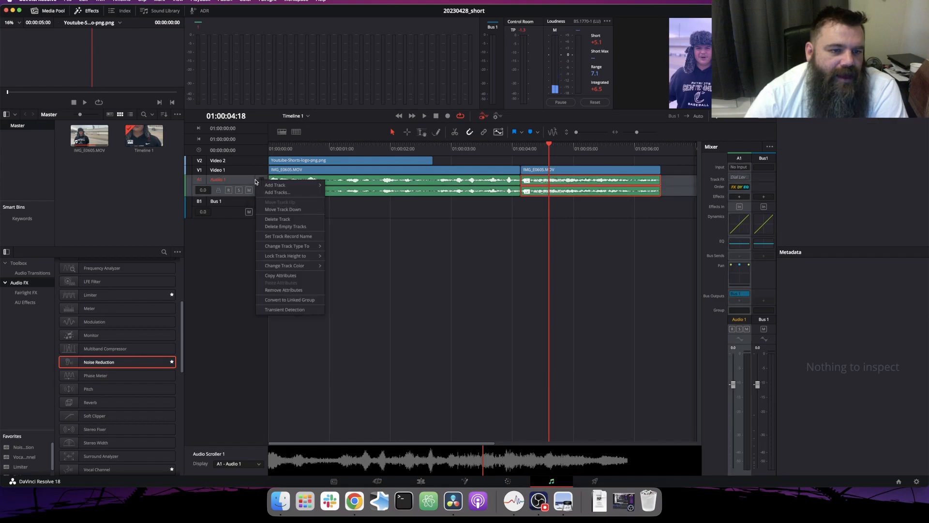
pyautogui.moveTo(276, 185)
pyautogui.click(344, 194)
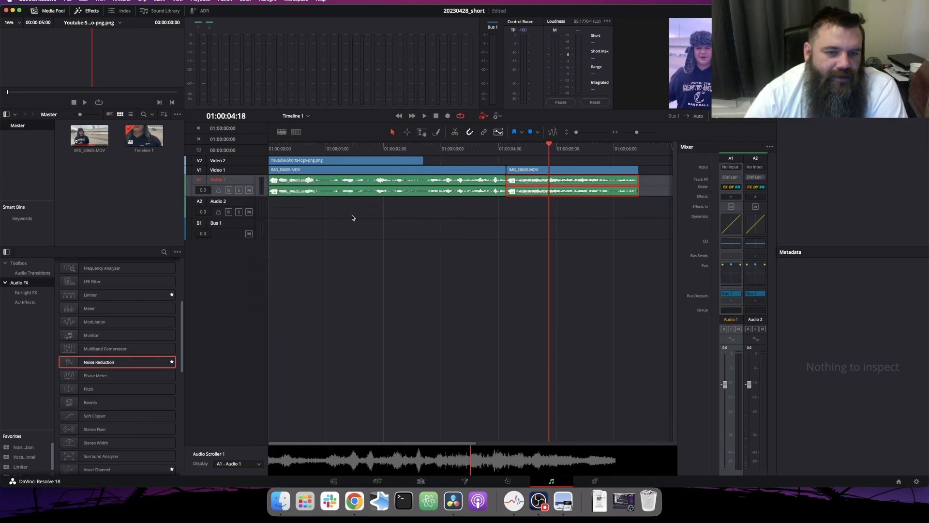
# Import 20230428_short-leveled.wav from Finder into the media pool and place it on Audio 2 at the timeline start
pyautogui.click(282, 501)
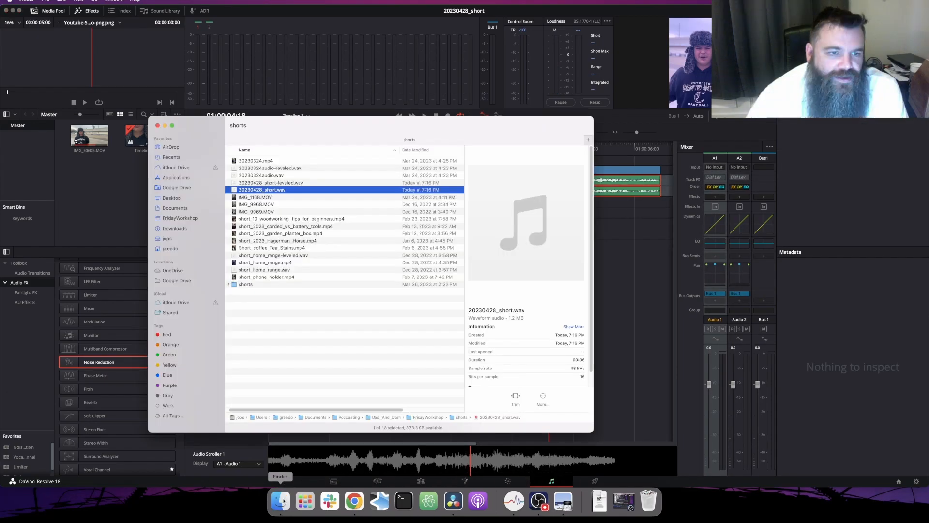
pyautogui.moveTo(290, 182); pyautogui.dragTo(102, 181)
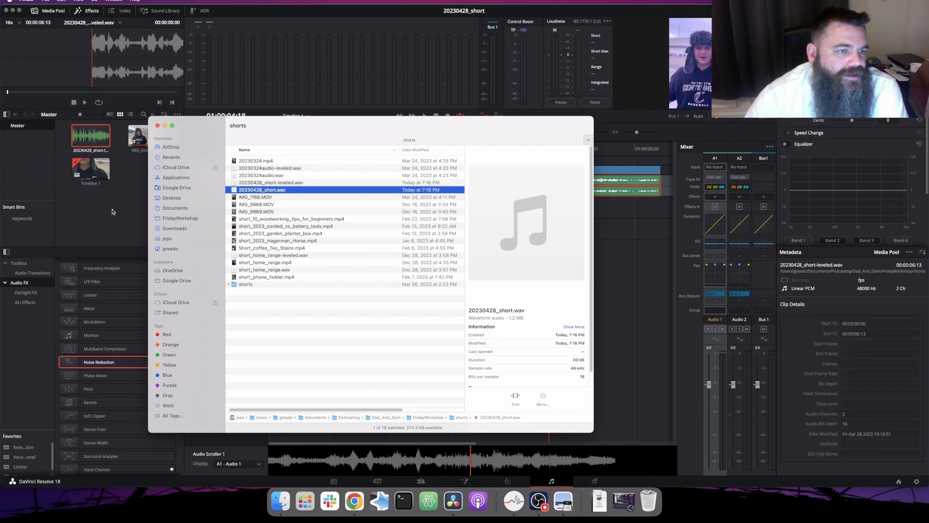
pyautogui.click(113, 214)
pyautogui.moveTo(101, 140); pyautogui.dragTo(318, 213)
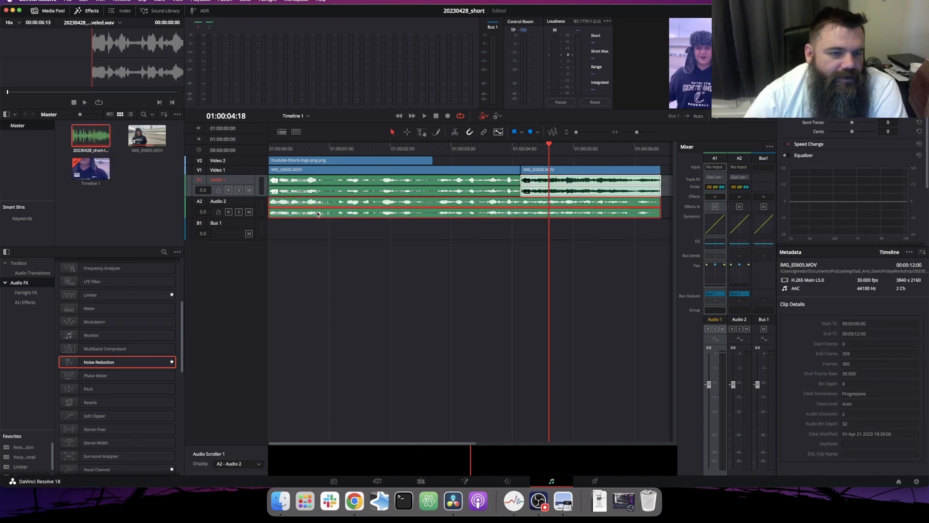
# Mute the Audio 1 track and play back the timeline to hear the leveled audio
pyautogui.click(249, 190)
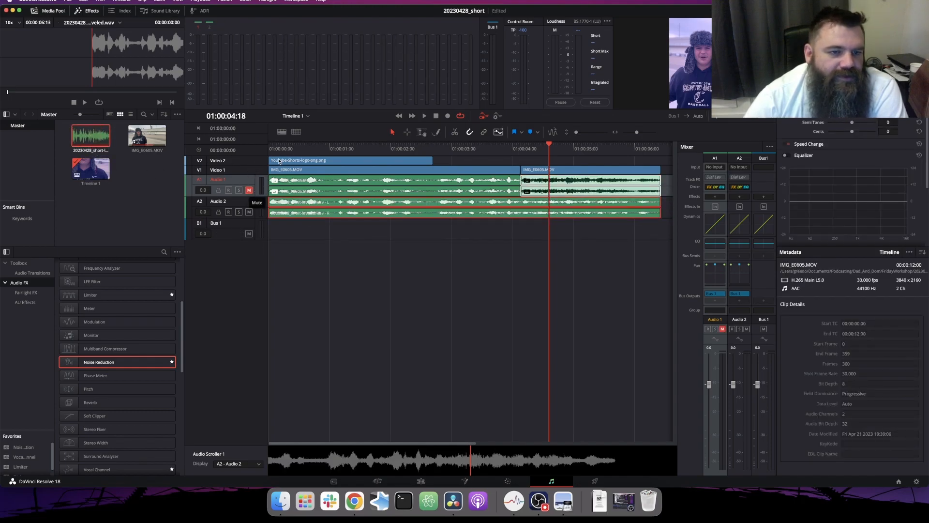
pyautogui.click(426, 116)
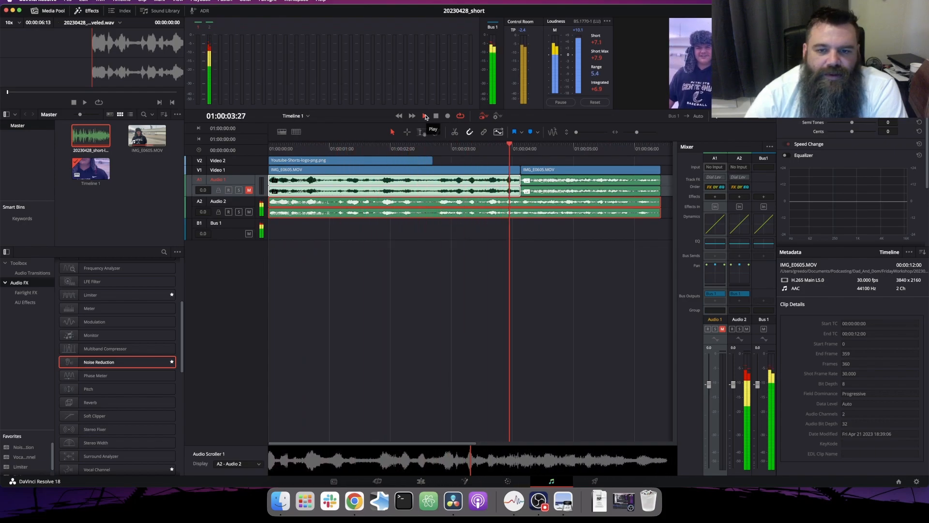
pyautogui.click(436, 116)
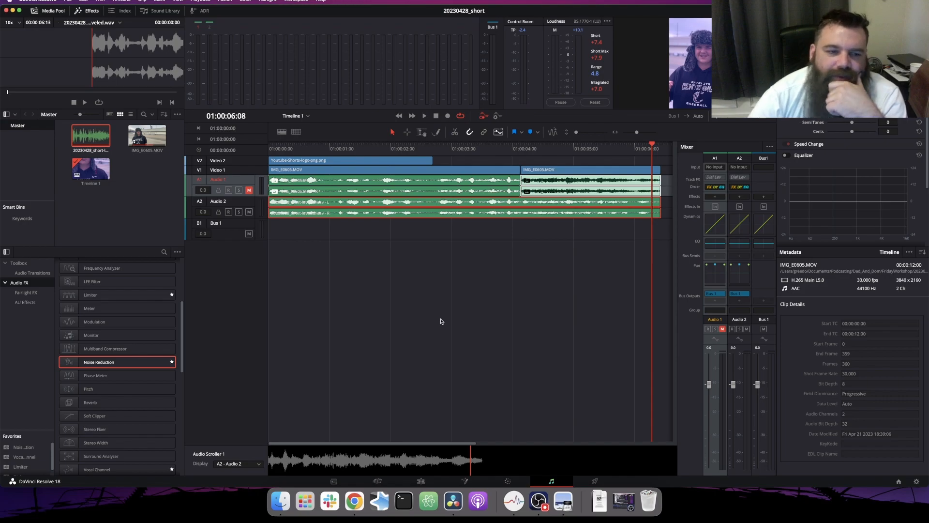
# Apply Noise Reduction with the Default preset to the leveled clip on Audio 2 and play back the timeline
pyautogui.moveTo(140, 363); pyautogui.dragTo(554, 211)
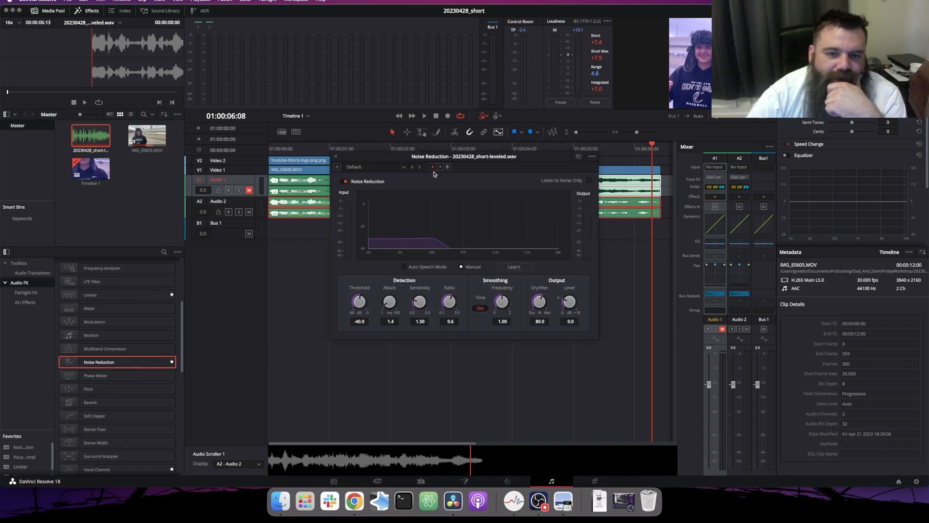
pyautogui.click(425, 116)
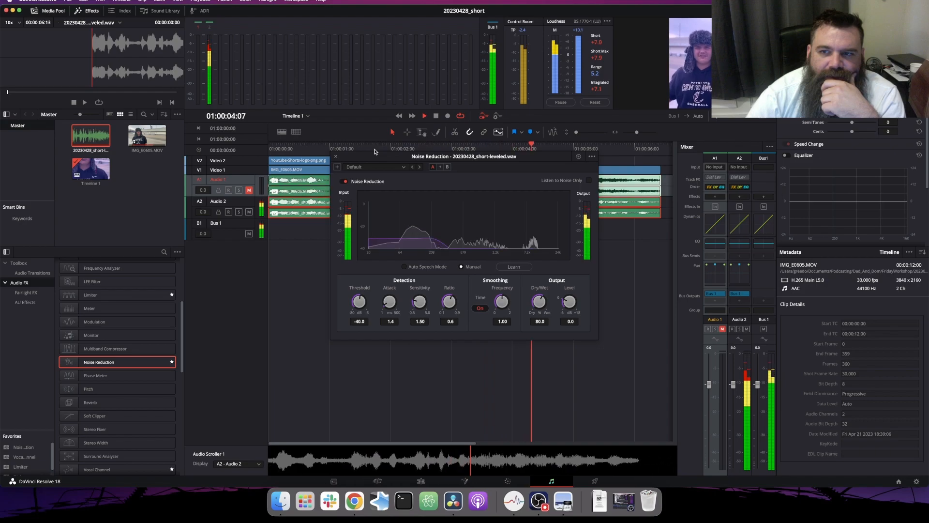
pyautogui.click(336, 157)
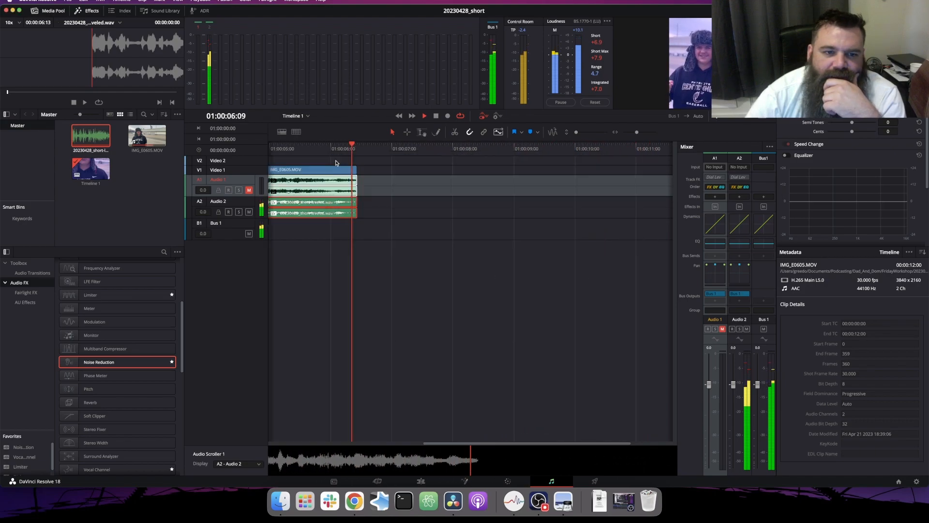
pyautogui.click(436, 117)
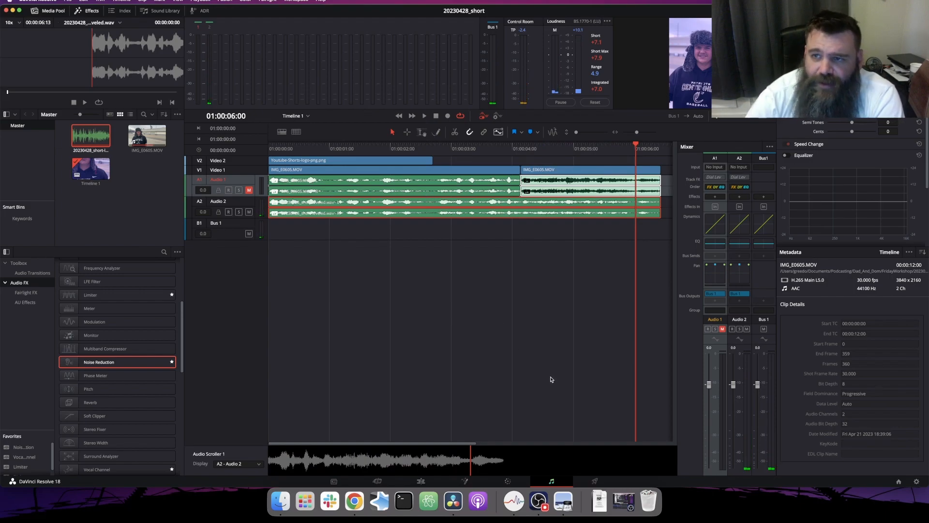
# Play back the short on the Deliver page to review the picture with the leveled audio
pyautogui.click(599, 485)
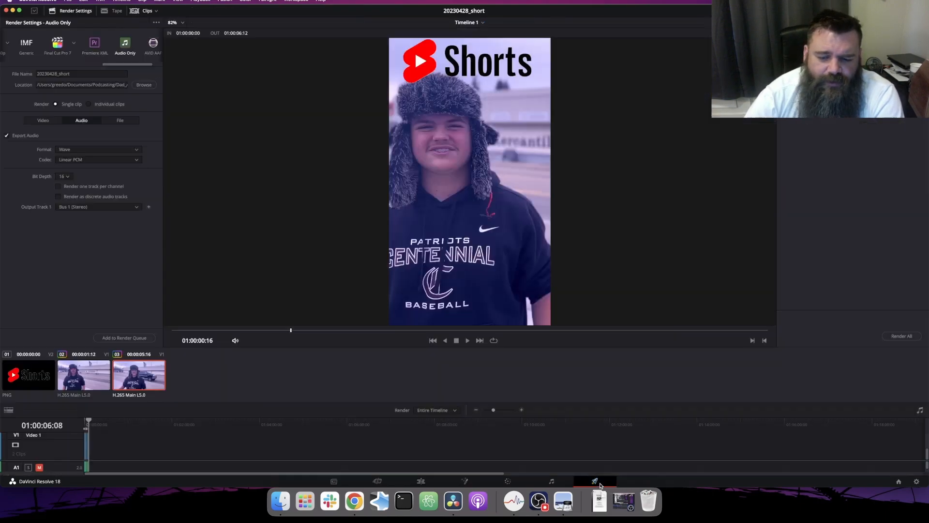
pyautogui.click(467, 341)
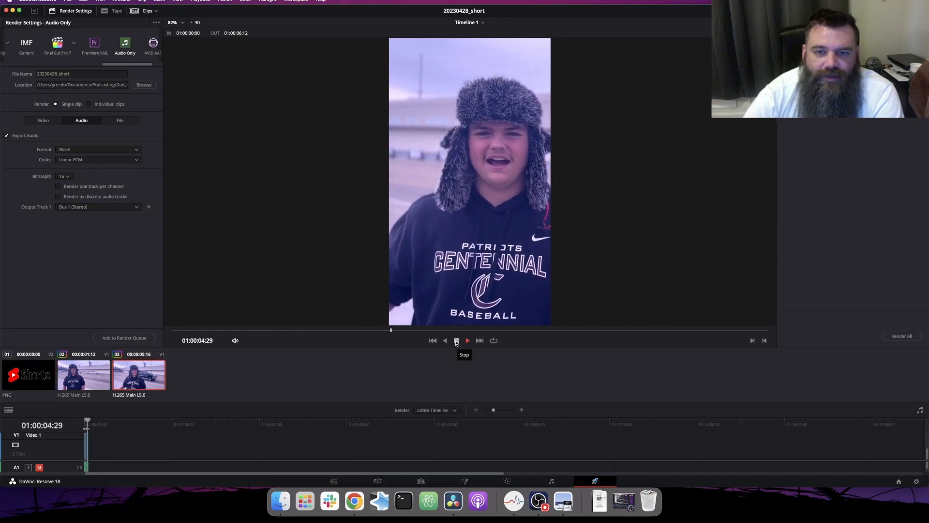
pyautogui.click(455, 341)
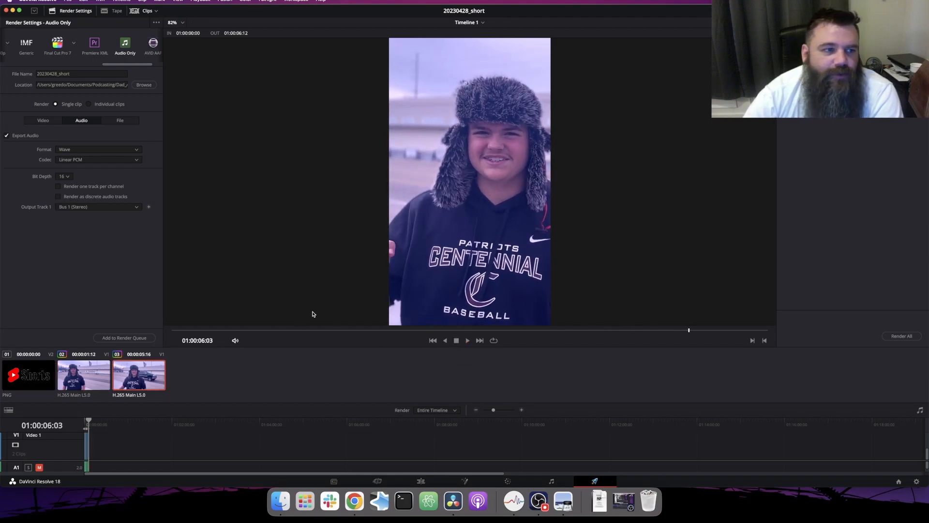
# On the Cut page, add a third video track above the Shorts logo track
pyautogui.click(341, 481)
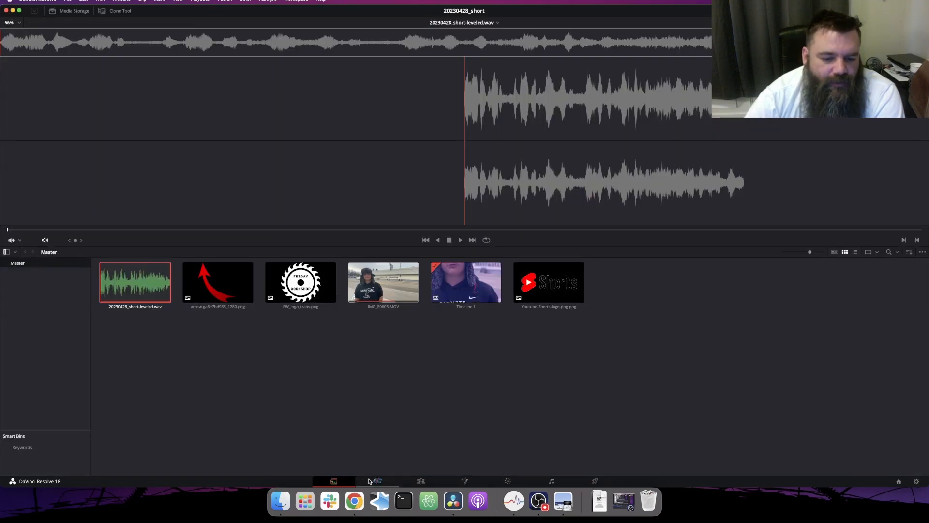
pyautogui.click(377, 481)
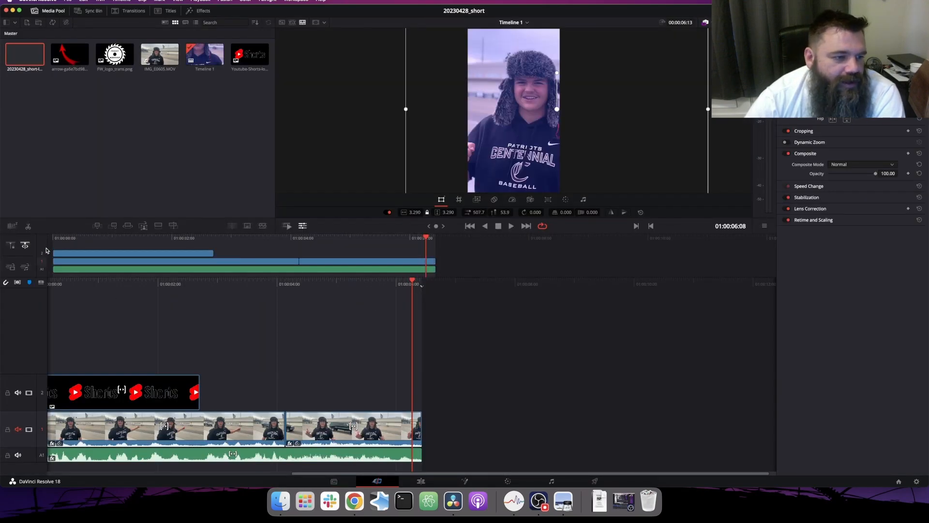
pyautogui.rightClick(38, 369)
pyautogui.click(58, 382)
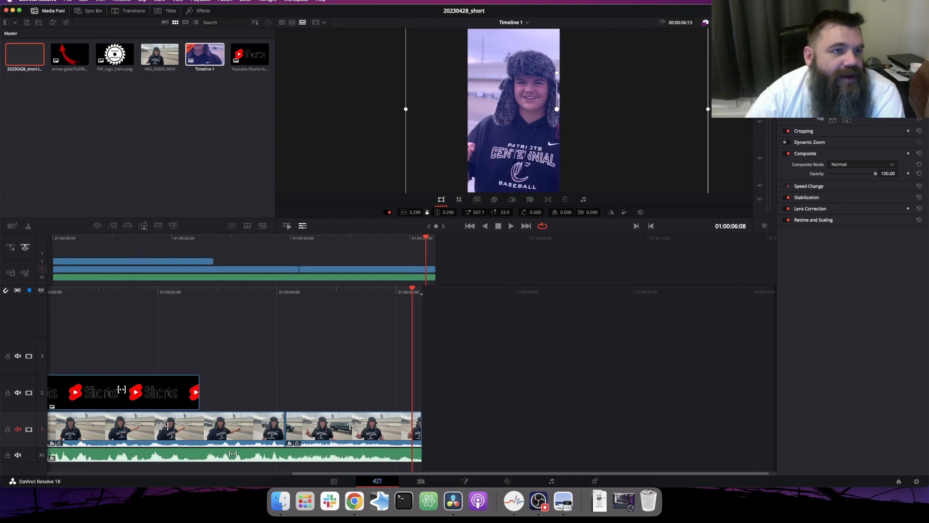
# Place a Text+ title on video track 3 at the timeline start and play back the opening
pyautogui.click(170, 12)
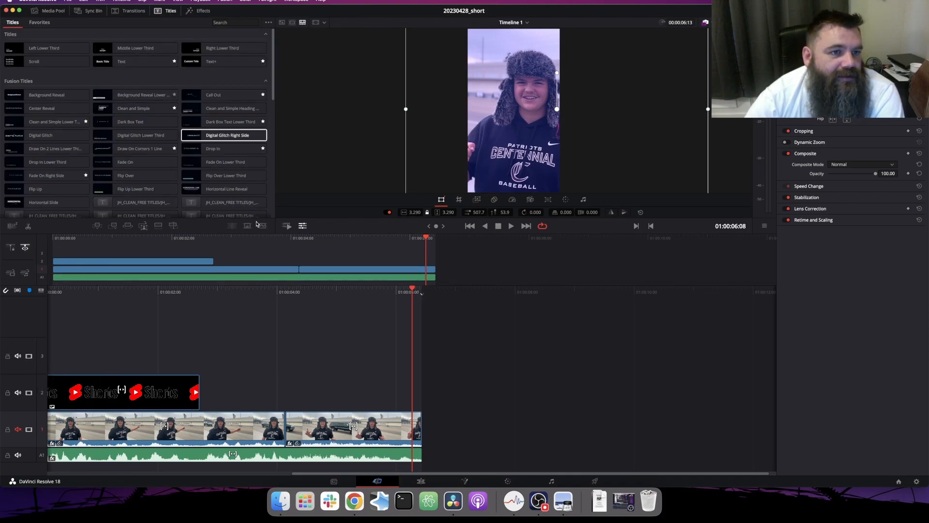
pyautogui.moveTo(241, 62); pyautogui.dragTo(406, 351)
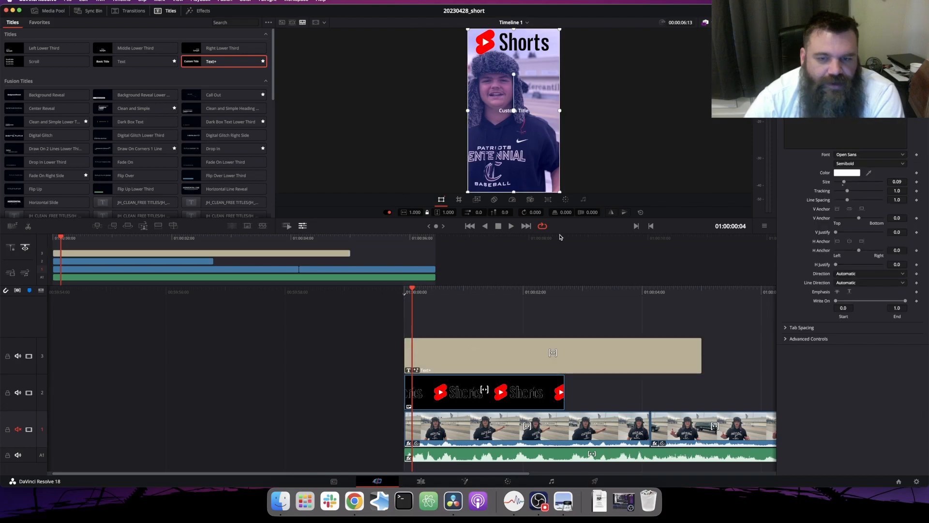
pyautogui.click(511, 226)
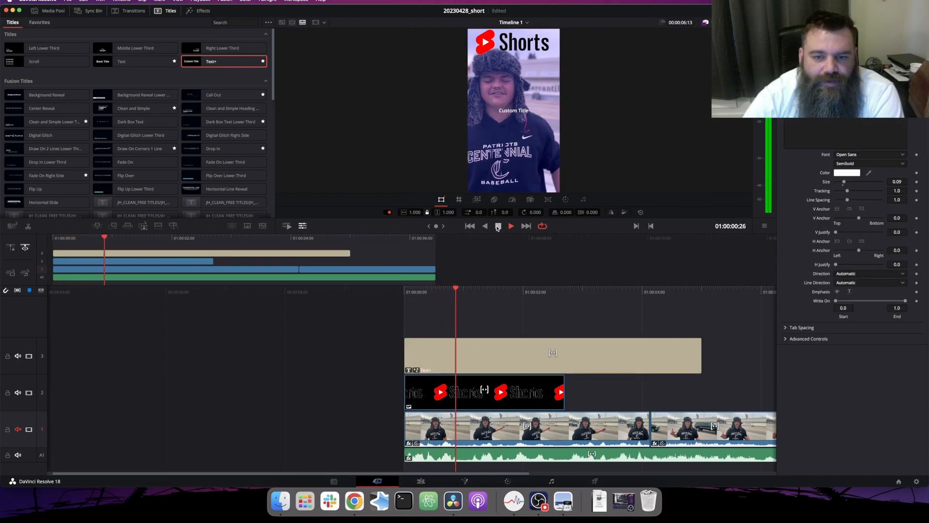
pyautogui.click(466, 290)
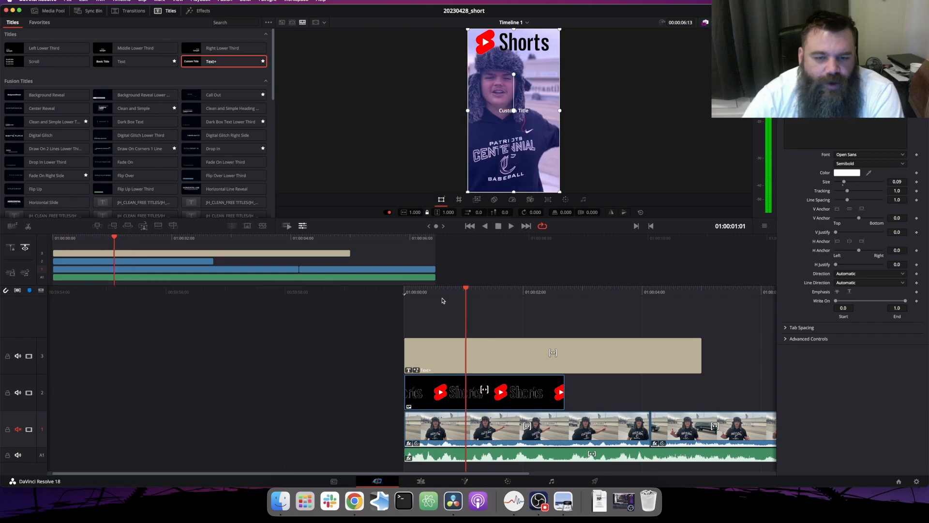
# Replace the Text+ title's text with "Right NOW" and return the playhead to the timeline start
pyautogui.click(422, 357)
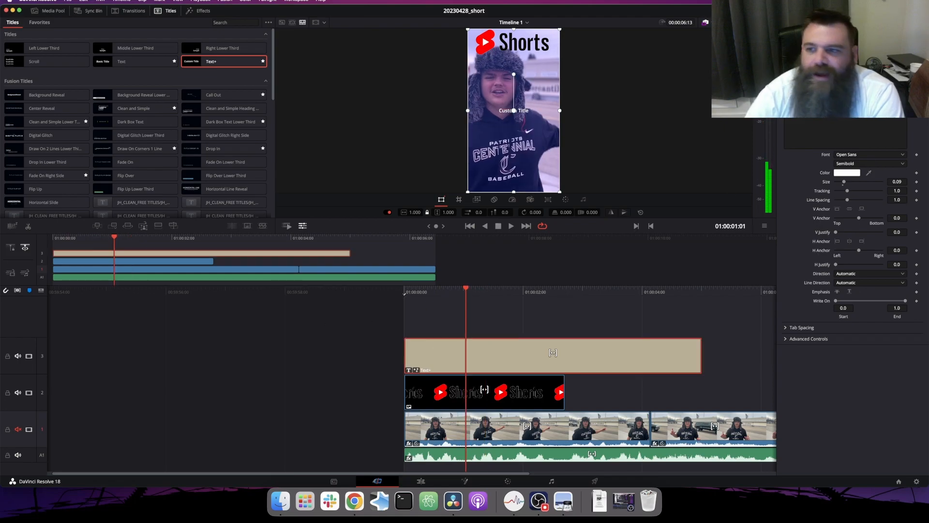
pyautogui.press('BackSpace')
pyautogui.write('Right NOW')
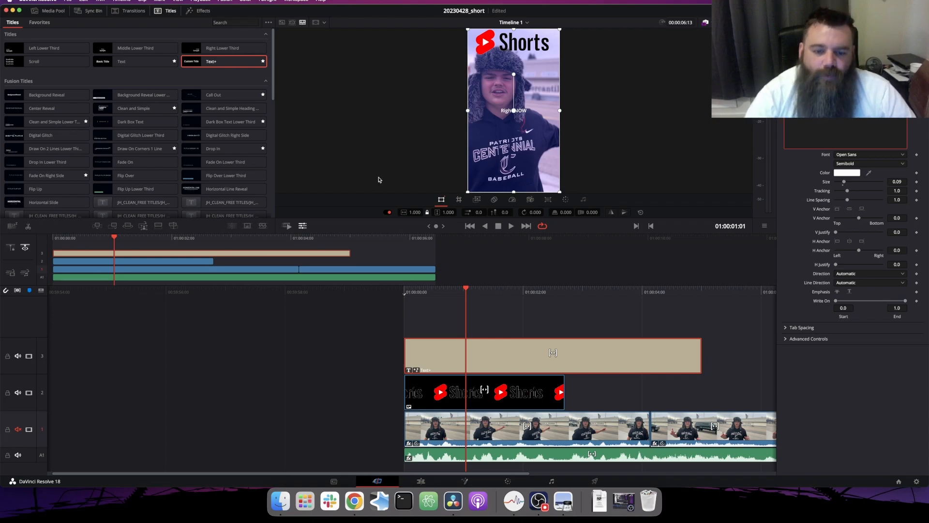
pyautogui.moveTo(424, 290); pyautogui.dragTo(396, 290)
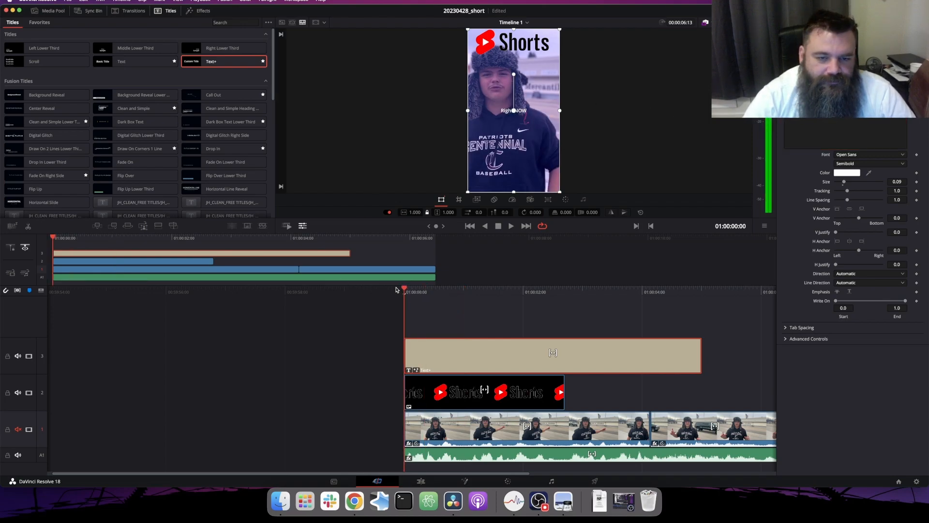
# Play back the opening and extend the title text with the lines "I'm outside" and "of" below "Right NOW"
pyautogui.press('space')
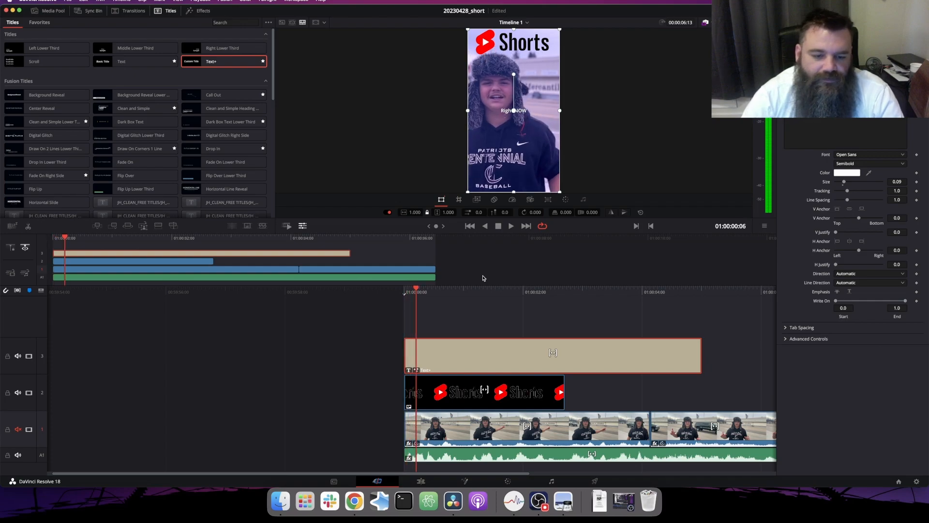
pyautogui.moveTo(420, 287); pyautogui.dragTo(404, 291)
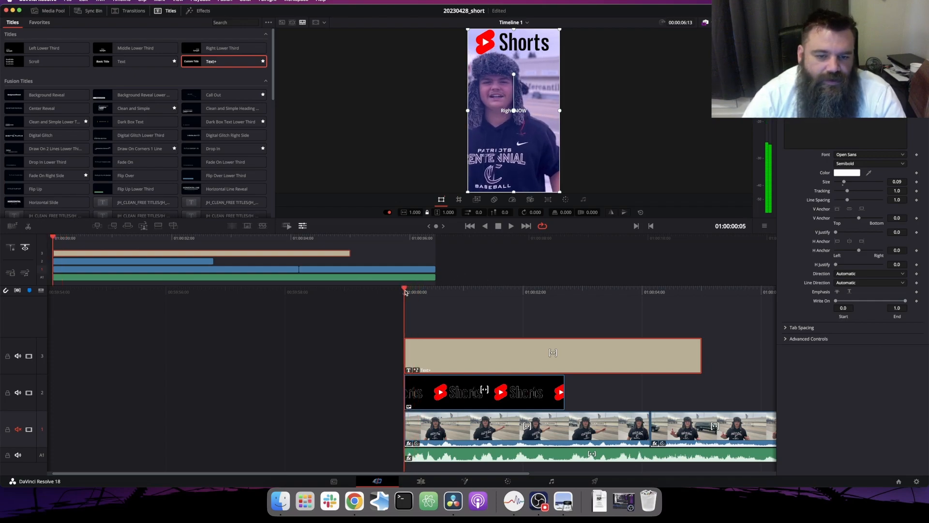
pyautogui.click(511, 227)
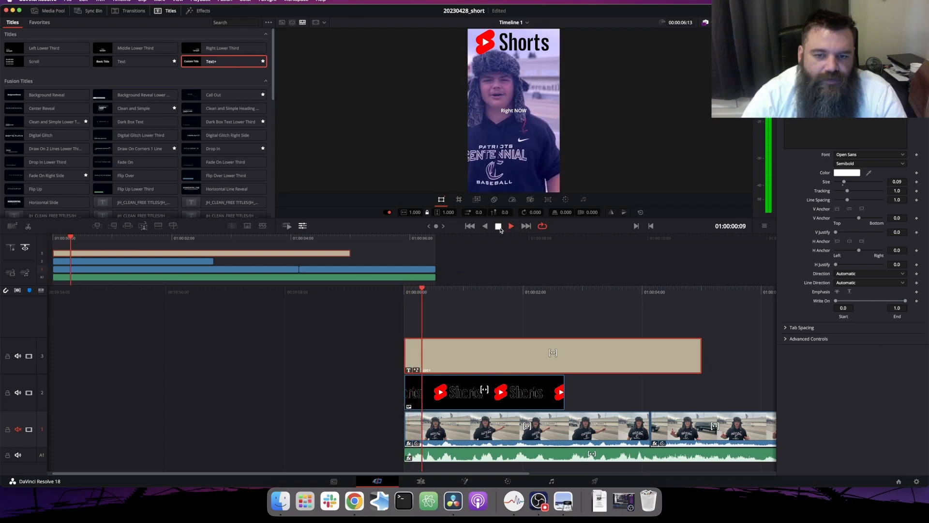
pyautogui.moveTo(433, 290); pyautogui.dragTo(463, 293)
pyautogui.click(825, 108)
pyautogui.press('Return')
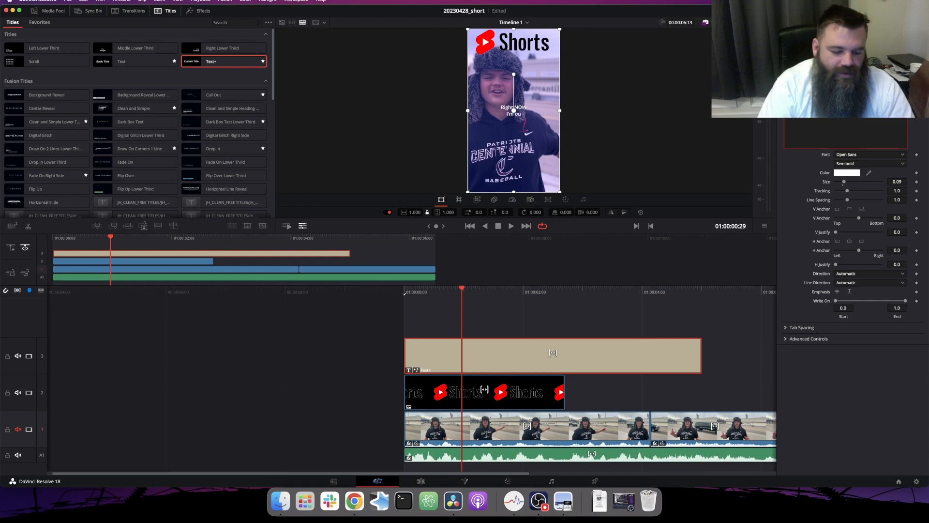
pyautogui.press('Return')
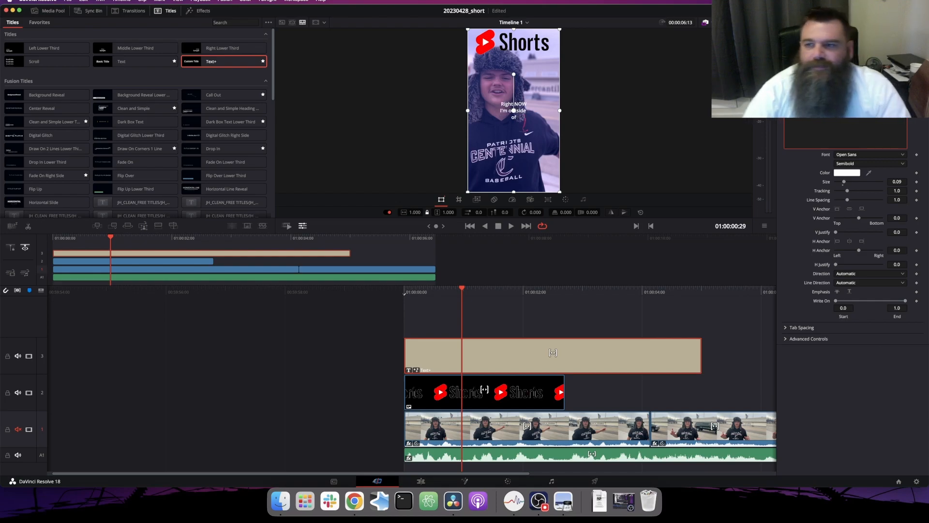
# Set the title's font to Oswald and size to 0.252, and move it down over the hoodie to about Y -499.2
pyautogui.click(858, 154)
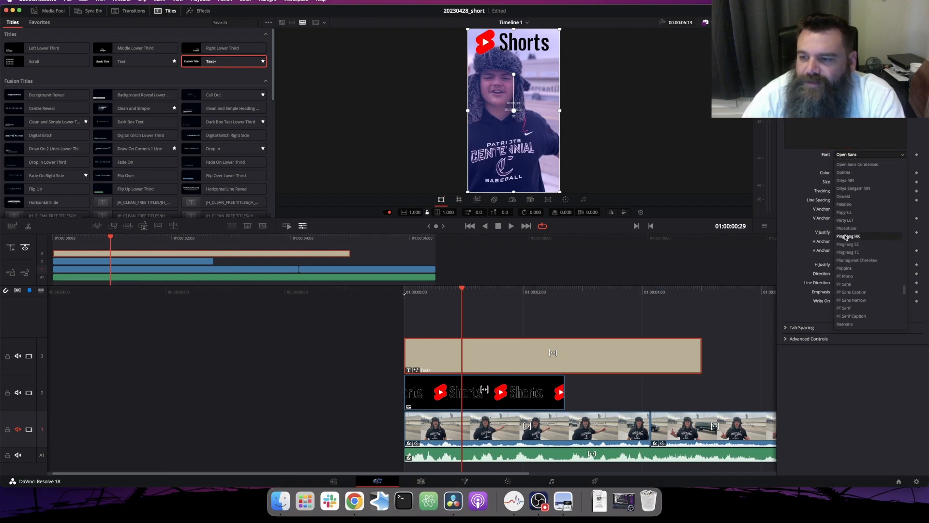
pyautogui.click(851, 197)
pyautogui.moveTo(844, 182); pyautogui.dragTo(859, 183)
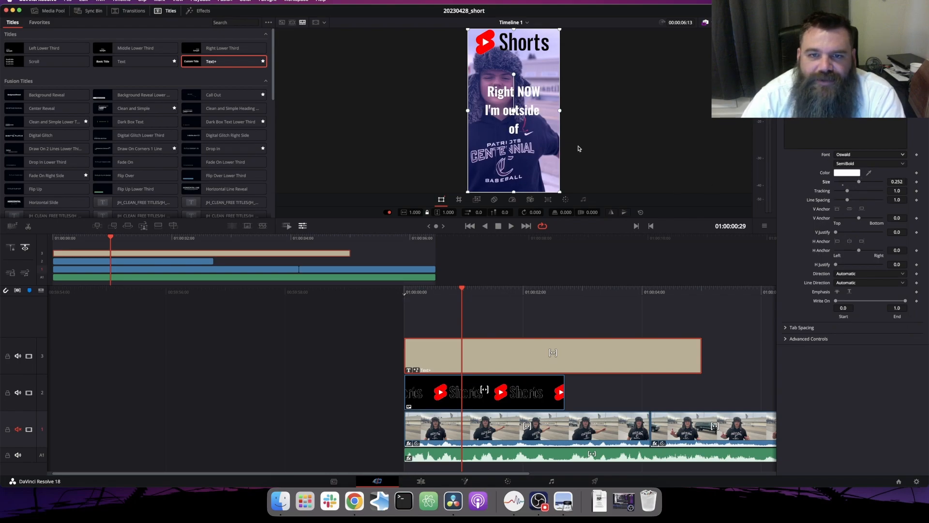
pyautogui.moveTo(519, 99); pyautogui.dragTo(519, 145)
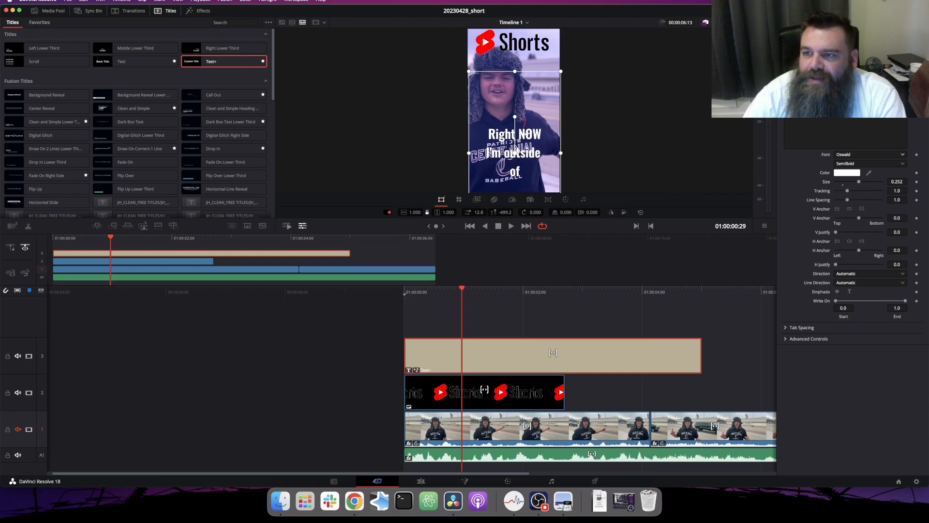
# Enable the title's red outline shading element with thickness 0.1, and enable its black soft shadow element
pyautogui.scroll(-10, 852, 218)
pyautogui.click(848, 109)
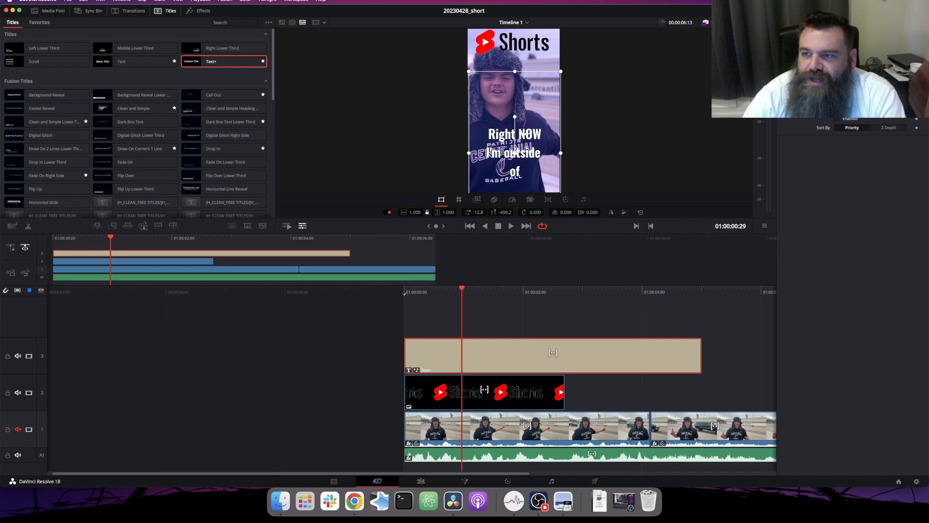
pyautogui.click(851, 122)
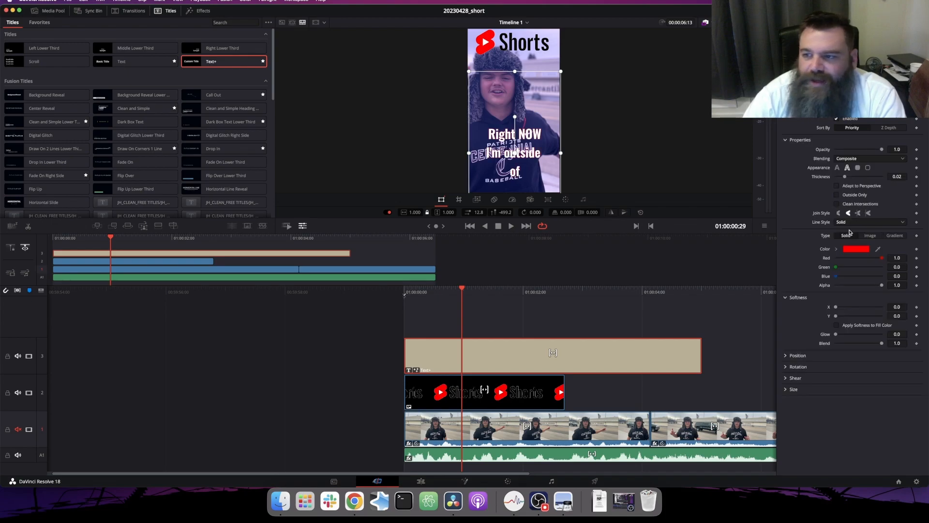
pyautogui.moveTo(845, 177); pyautogui.dragTo(893, 176)
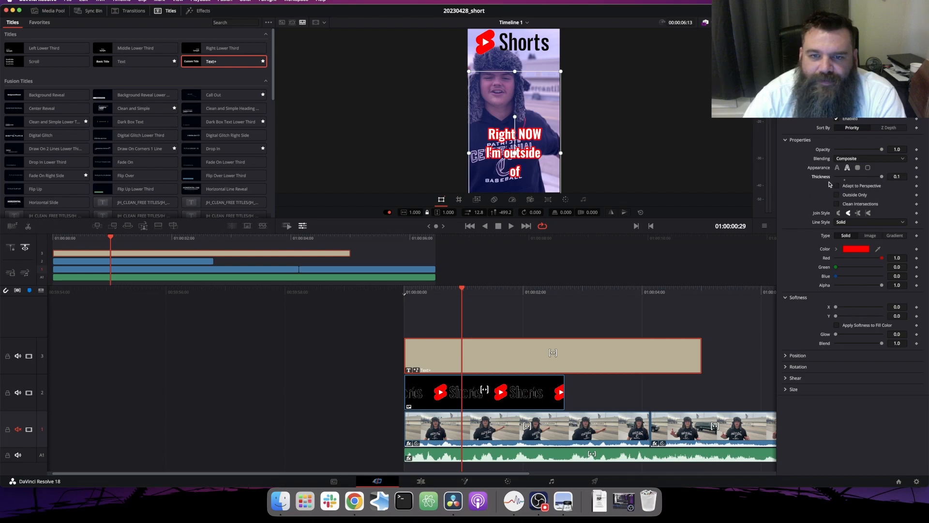
pyautogui.click(850, 119)
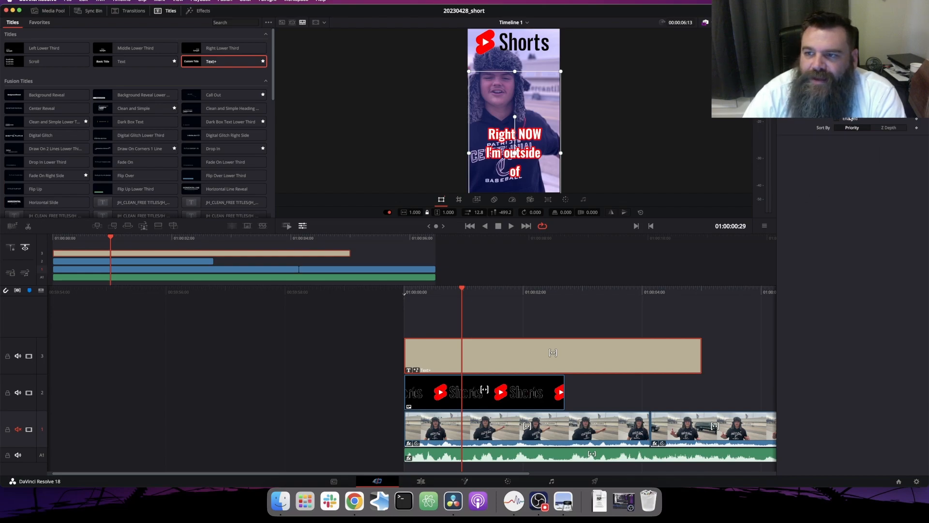
pyautogui.click(843, 121)
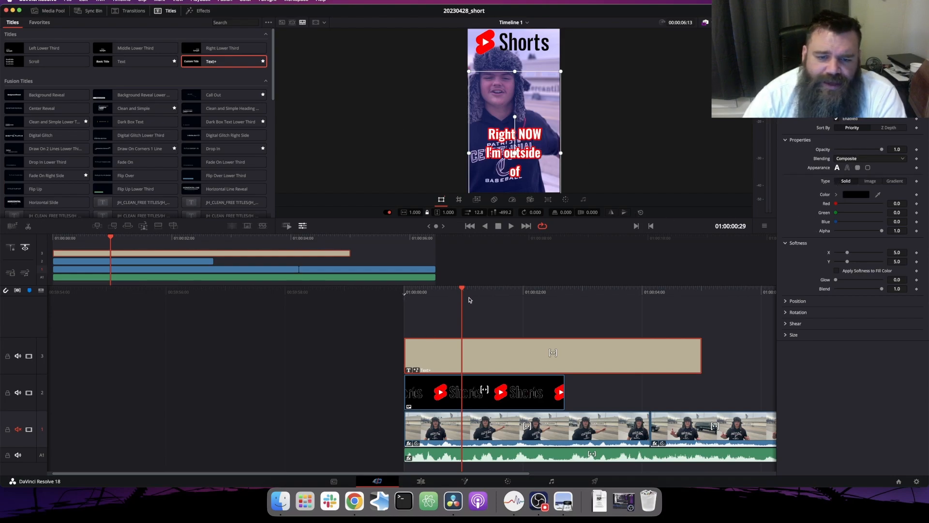
# Play the short from the start and split the title on video track 3 at 01:00:01:01
pyautogui.moveTo(463, 289); pyautogui.dragTo(397, 292)
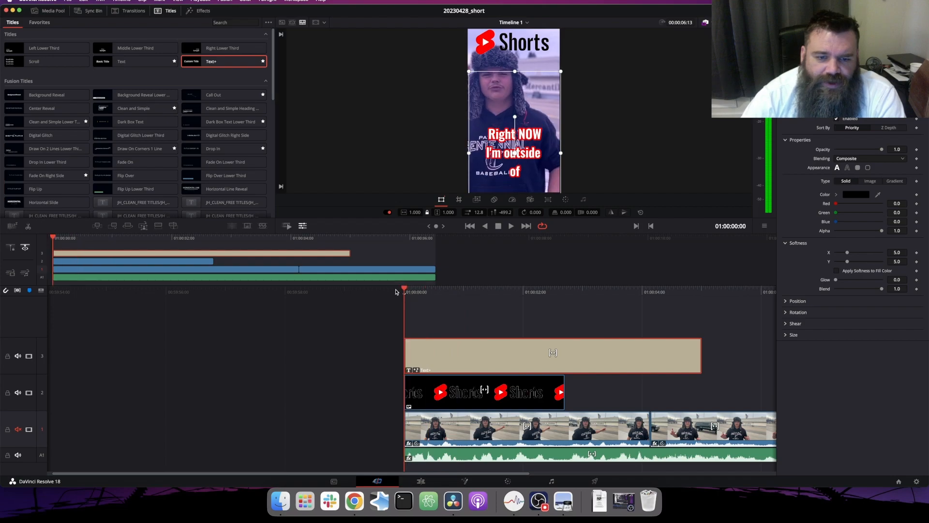
pyautogui.click(511, 226)
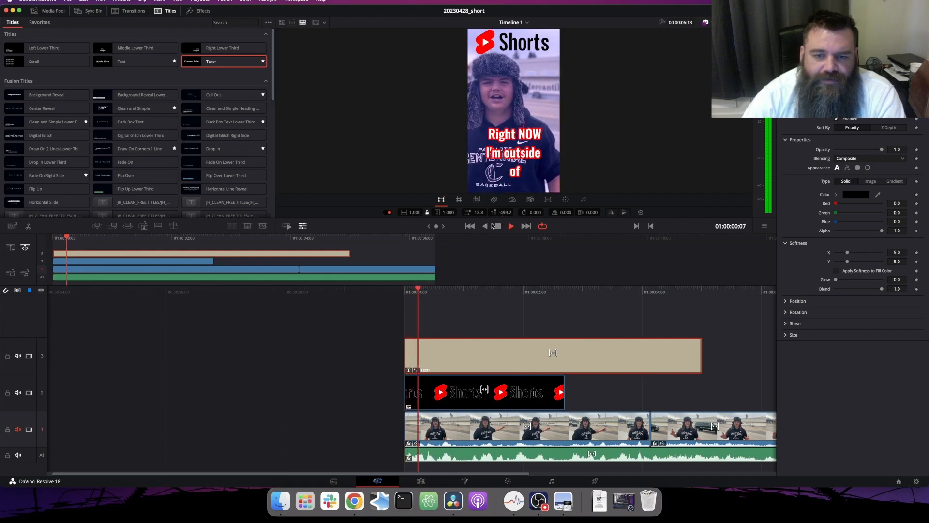
pyautogui.press('space')
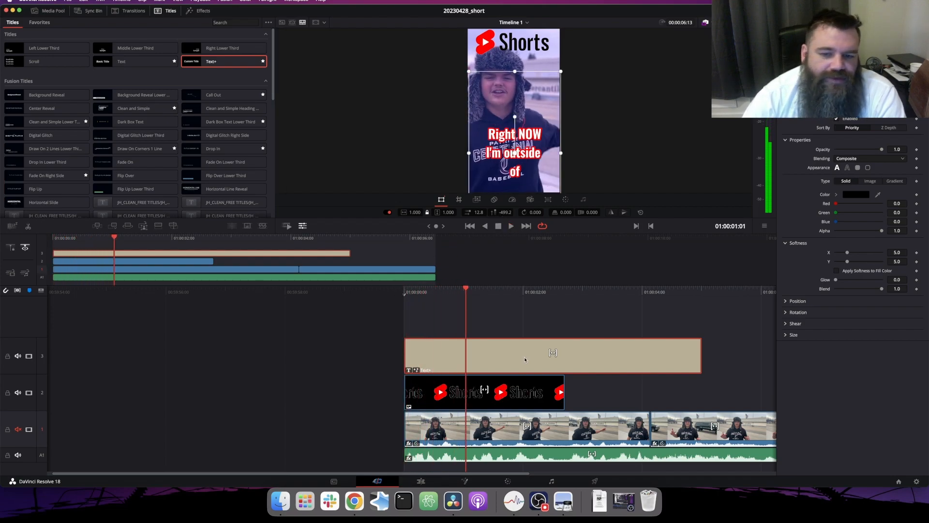
pyautogui.press('super+b')
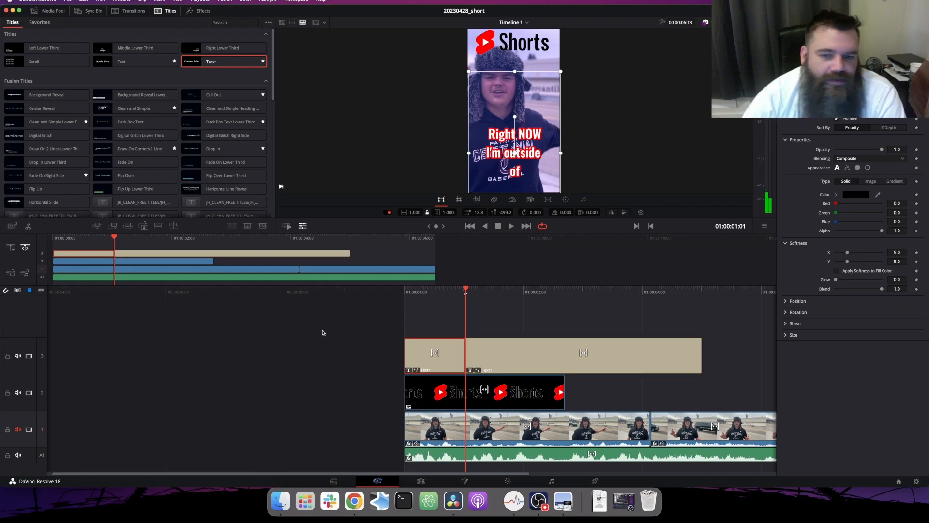
# Replace the second title segment's text with "Star Mercantile" and "and Lumber" on two lines, and center it horizontally
pyautogui.click(565, 357)
pyautogui.click(798, 148)
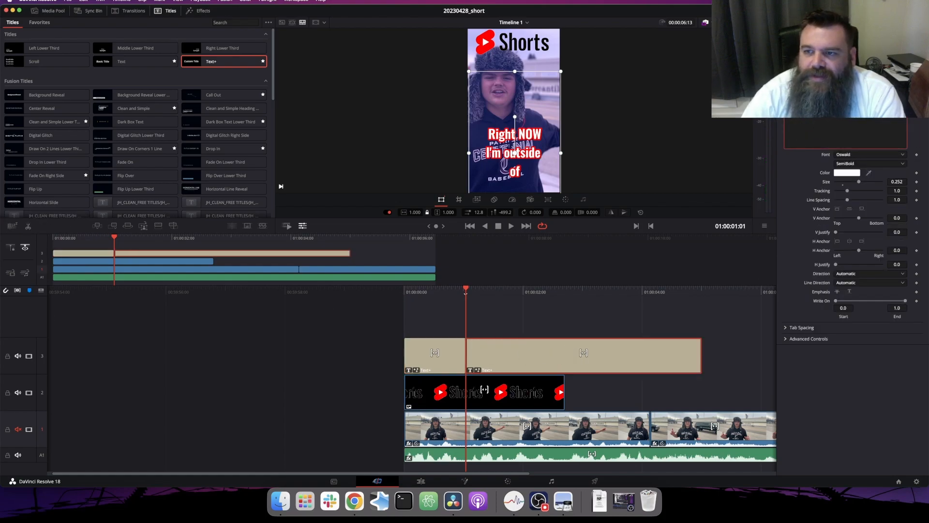
pyautogui.press('super+a')
pyautogui.write('Star')
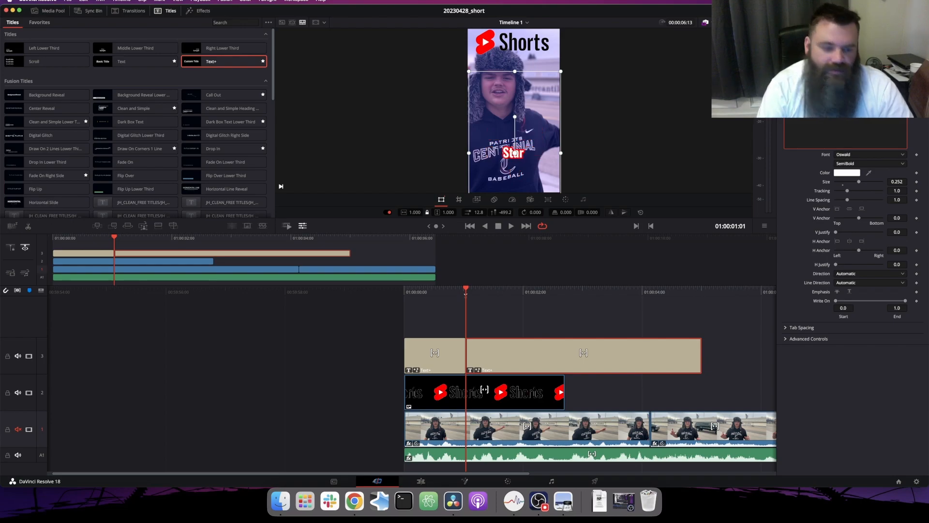
pyautogui.write(' Merc')
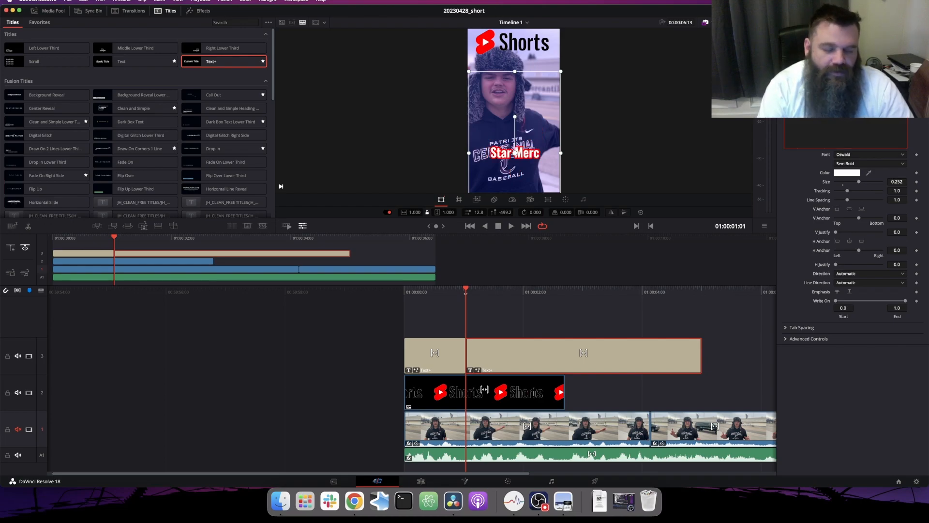
pyautogui.write('antile')
pyautogui.press('Return')
pyautogui.write('and Lumber')
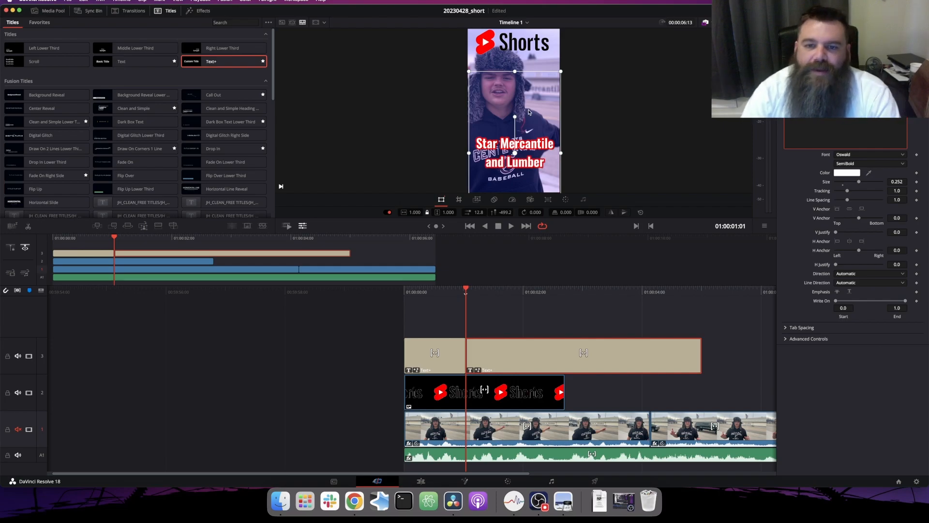
pyautogui.moveTo(534, 147); pyautogui.dragTo(532, 147)
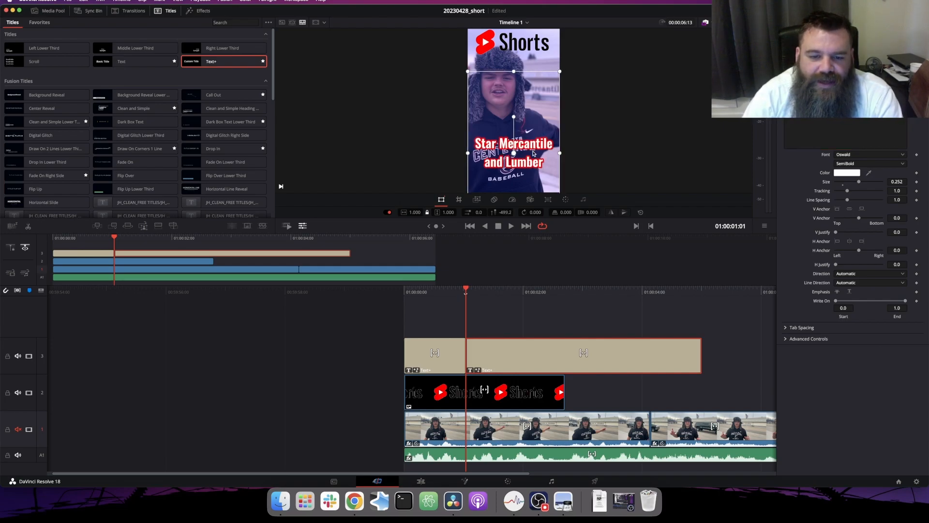
# Play through the store name and split the second title segment at 01:00:02:22
pyautogui.click(511, 225)
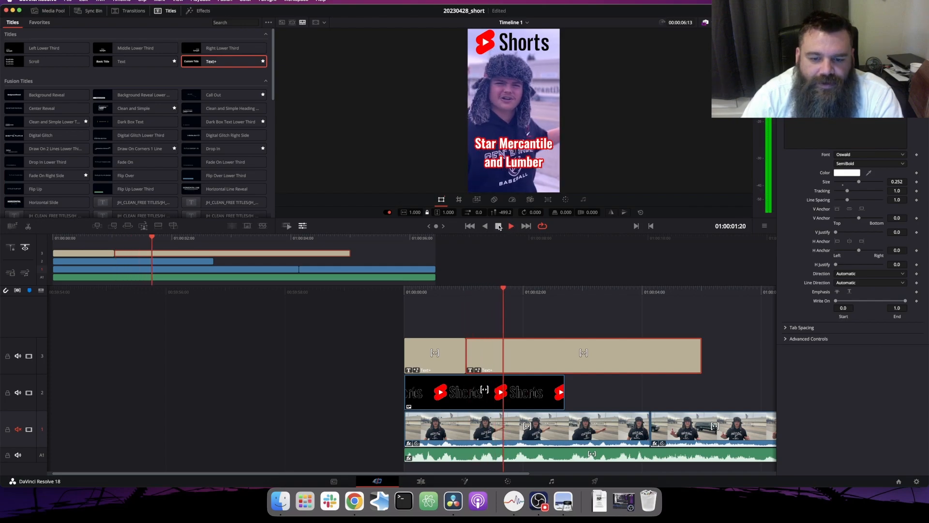
pyautogui.click(499, 227)
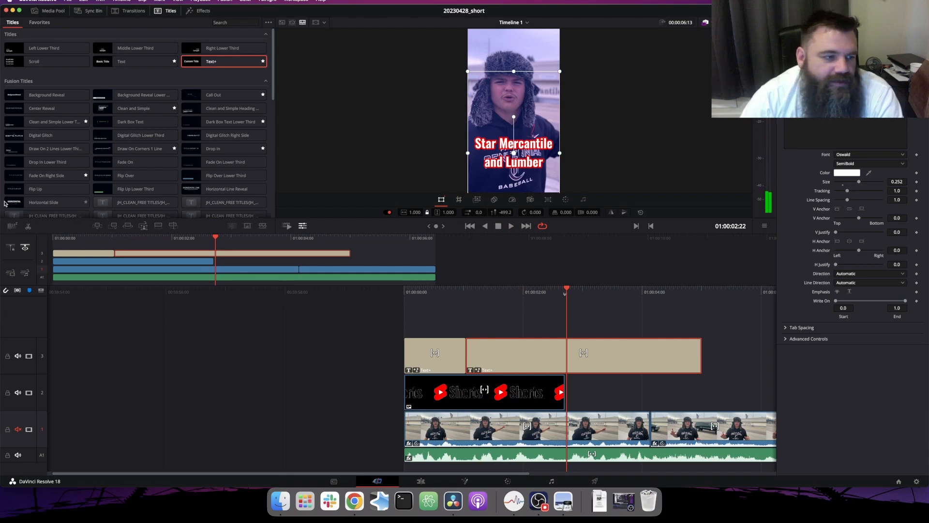
pyautogui.press('super+backslash')
# Listen to the next phrase and split the third title segment at 01:00:03:15
pyautogui.click(512, 226)
pyautogui.click(498, 226)
pyautogui.moveTo(651, 294); pyautogui.dragTo(572, 295)
pyautogui.click(511, 226)
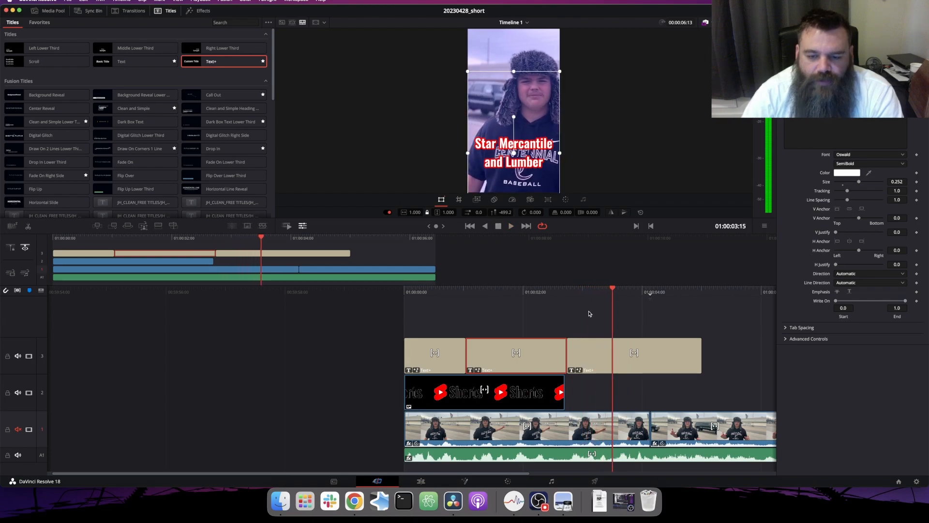
pyautogui.click(605, 351)
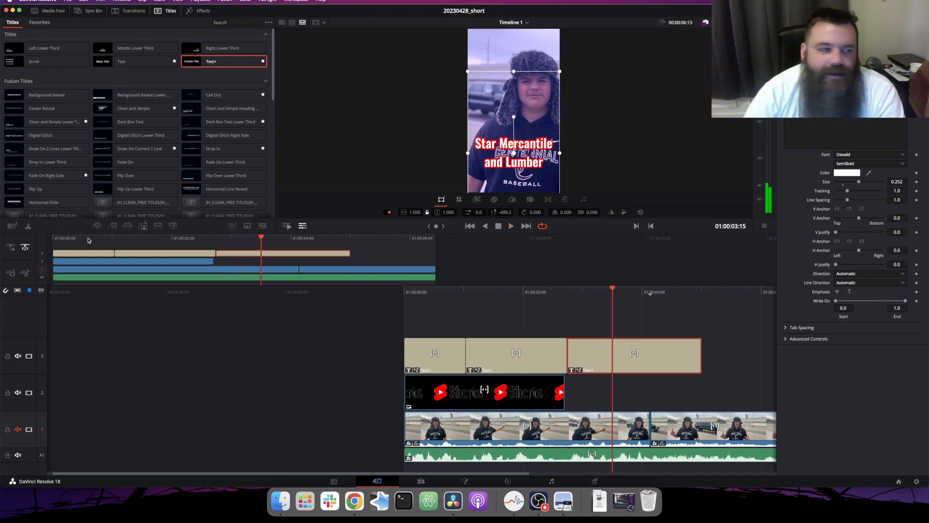
pyautogui.press('super+b')
# Replace the third title segment's text with "We're going", "to be talking" and "about the" on three lines
pyautogui.click(795, 126)
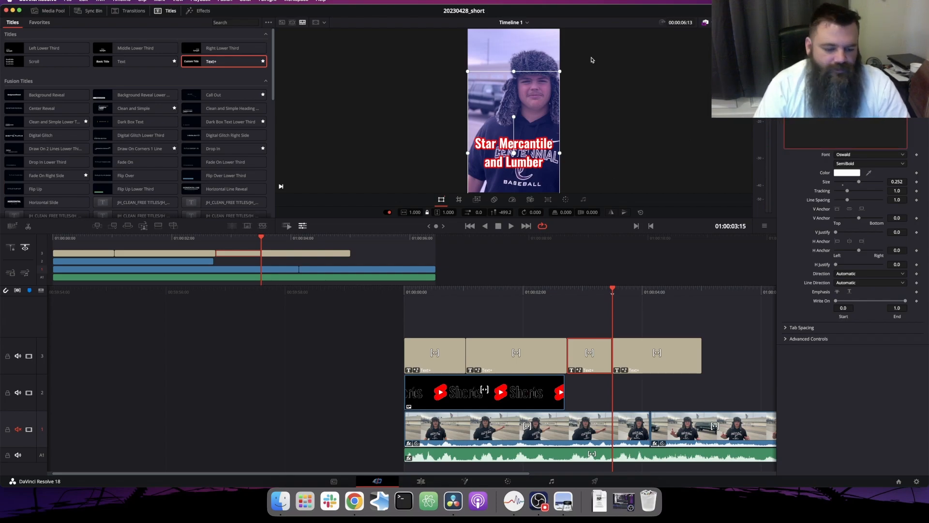
pyautogui.click(592, 289)
pyautogui.click(813, 111)
pyautogui.write("We're going")
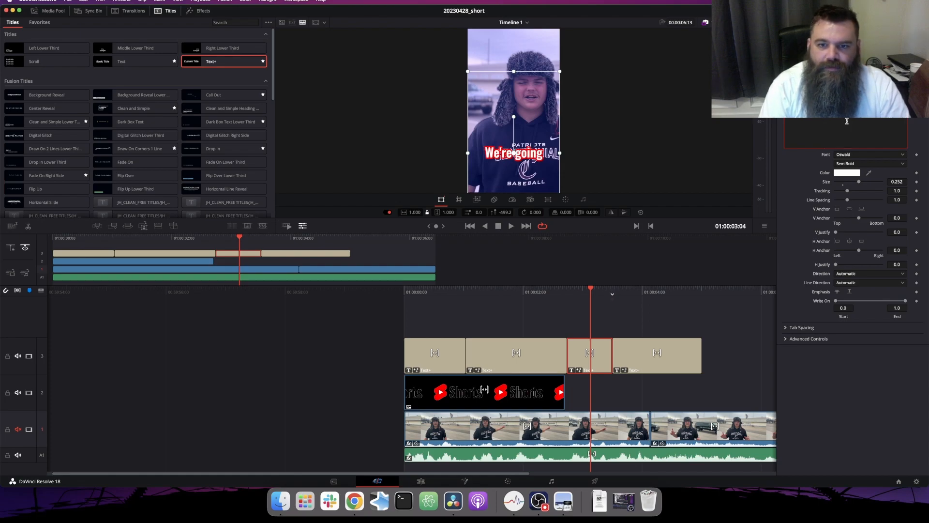
pyautogui.press('Return')
pyautogui.write('to be talking')
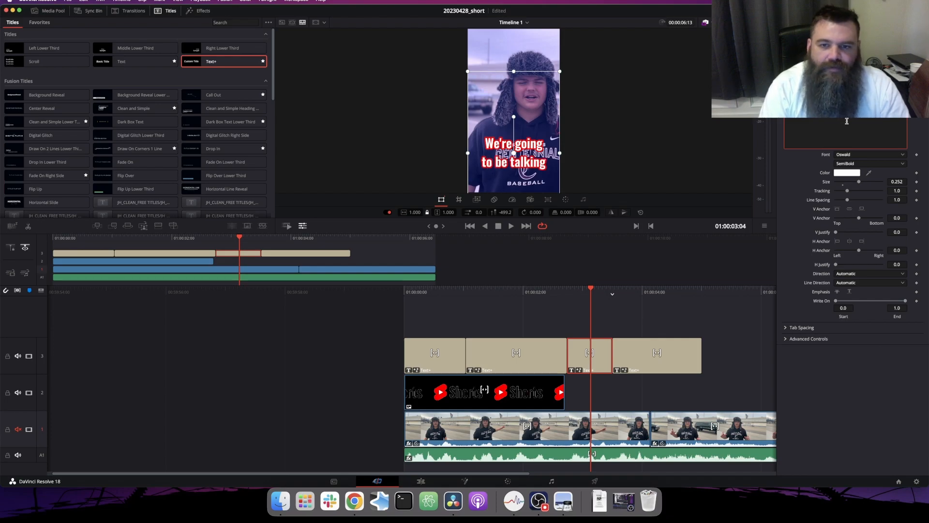
pyautogui.press('Return')
pyautogui.write('about the')
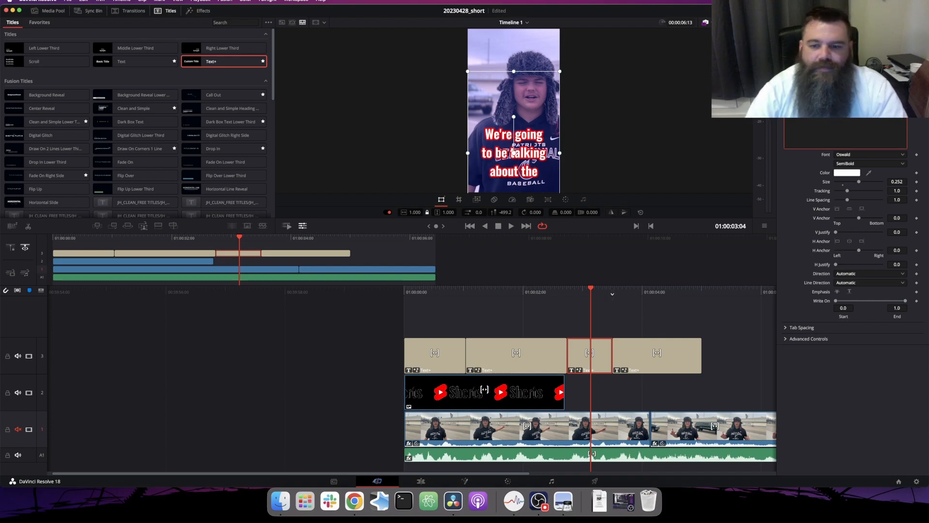
# Play on through the next word and split the last title segment at 01:00:03:26
pyautogui.click(511, 226)
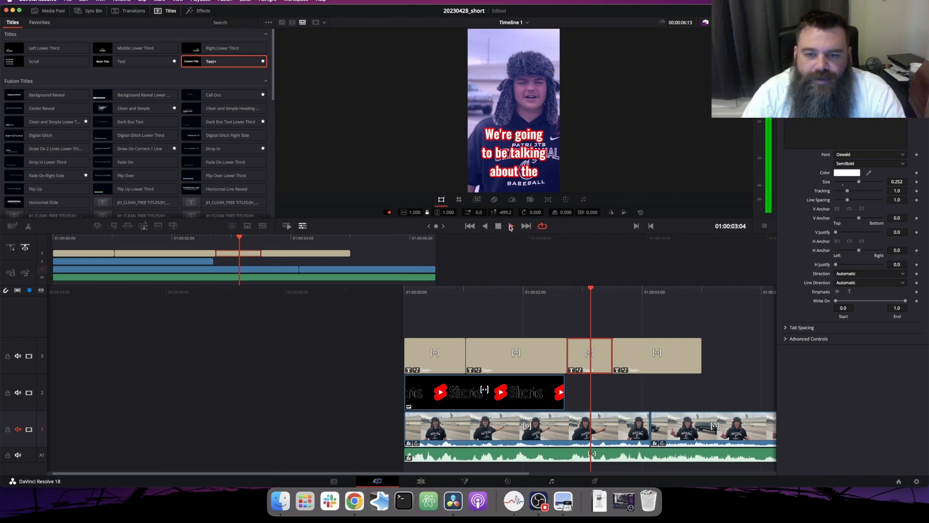
pyautogui.click(498, 226)
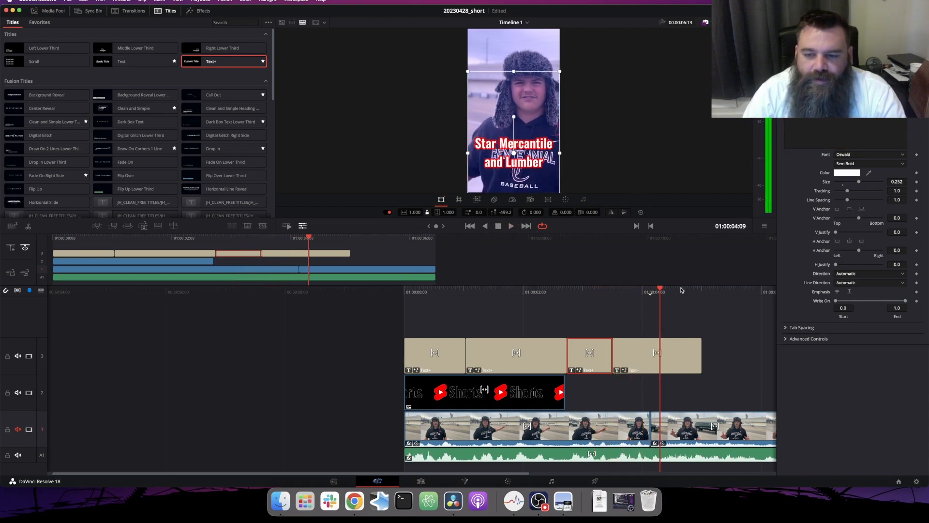
pyautogui.moveTo(663, 290); pyautogui.dragTo(637, 296)
pyautogui.click(646, 357)
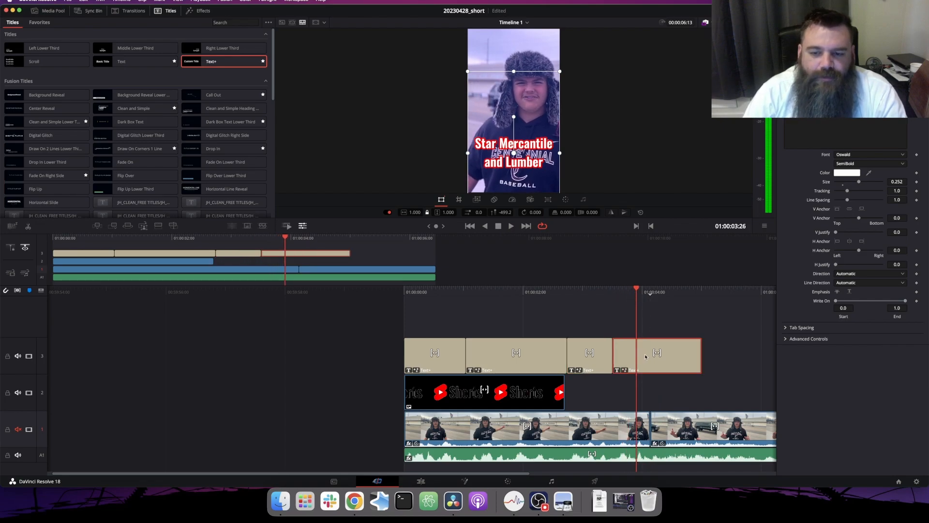
pyautogui.click(28, 227)
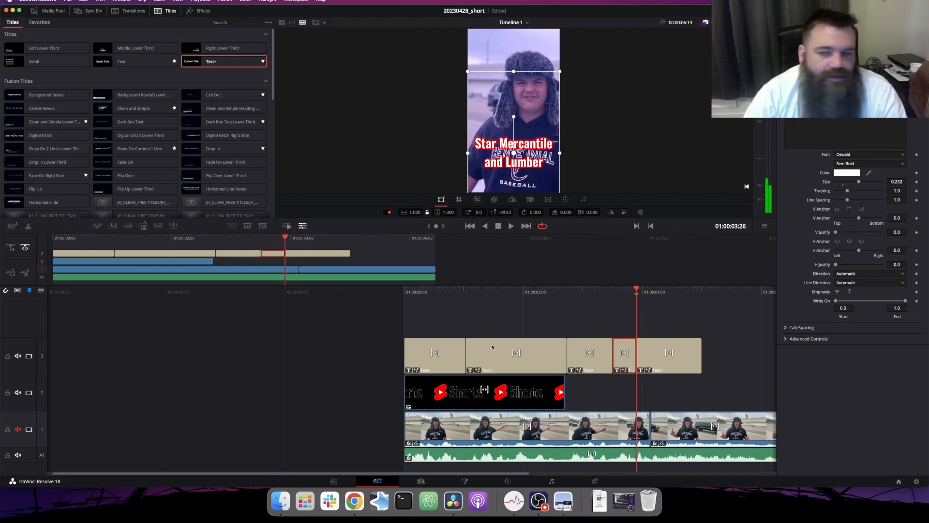
# Replace the fourth title segment's text with "BENEFITS"
pyautogui.click(845, 111)
pyautogui.hotkey('ctrl', 'a')
pyautogui.press('BackSpace')
pyautogui.write('BENEFITS')
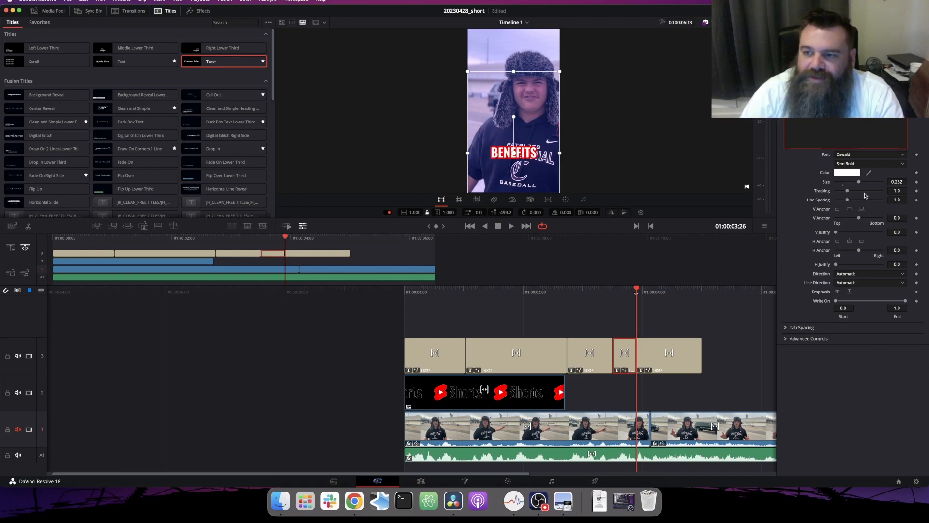
# Set the "BENEFITS" title's size to 0.3819 and play on through the following speech
pyautogui.moveTo(860, 181); pyautogui.dragTo(871, 184)
pyautogui.click(512, 226)
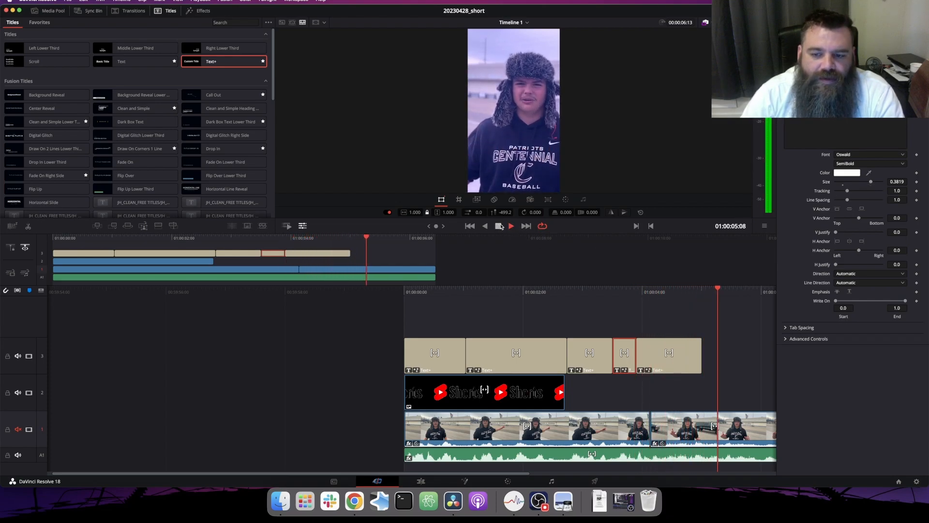
pyautogui.click(499, 226)
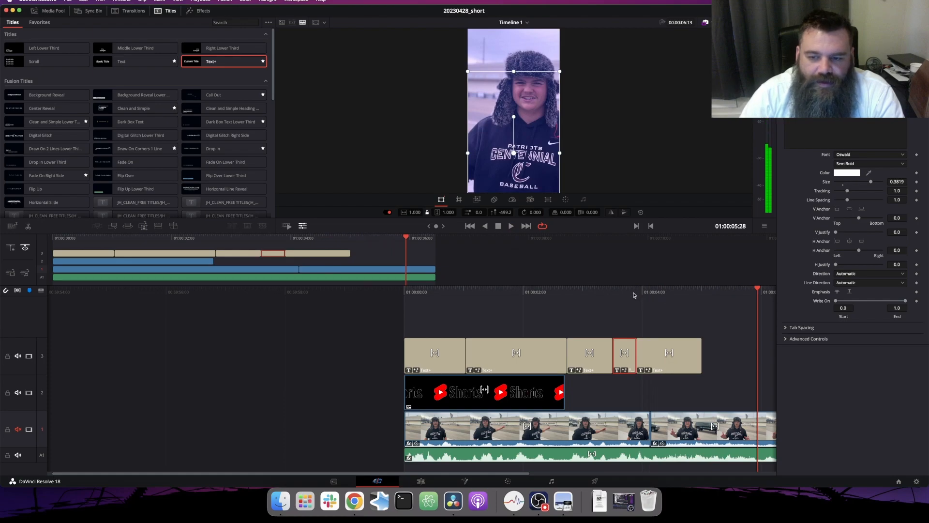
# Replay the speech after "BENEFITS" and split the last title segment at 01:00:04:16
pyautogui.click(635, 293)
pyautogui.click(512, 226)
pyautogui.click(501, 226)
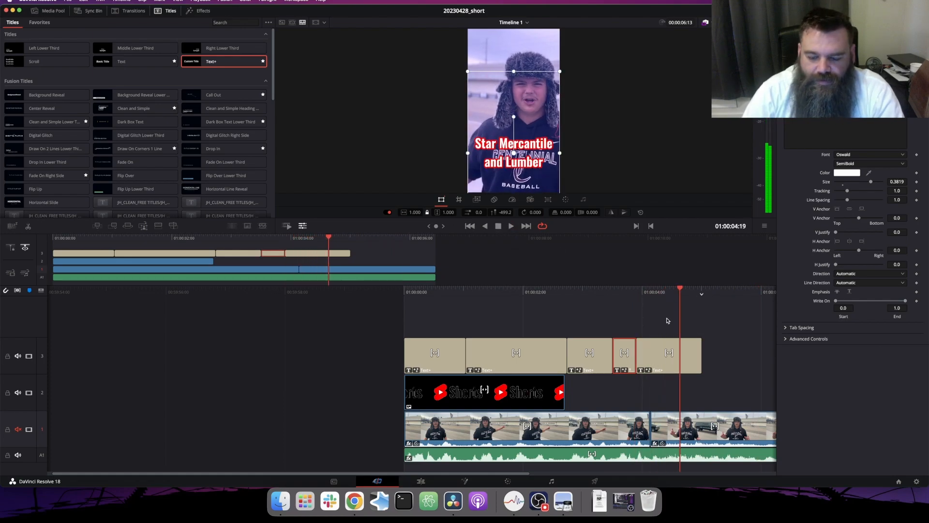
pyautogui.press('Left')
pyautogui.press('Left')
pyautogui.press('Left')
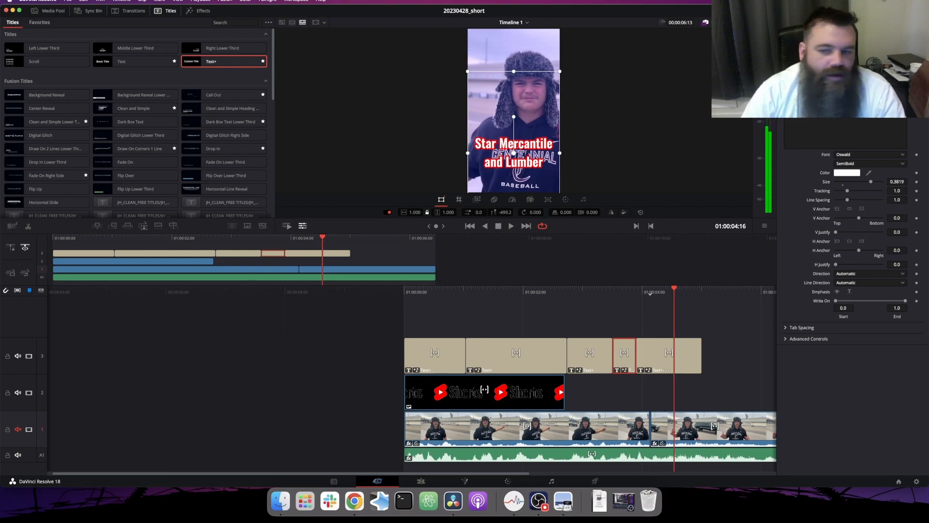
pyautogui.click(657, 364)
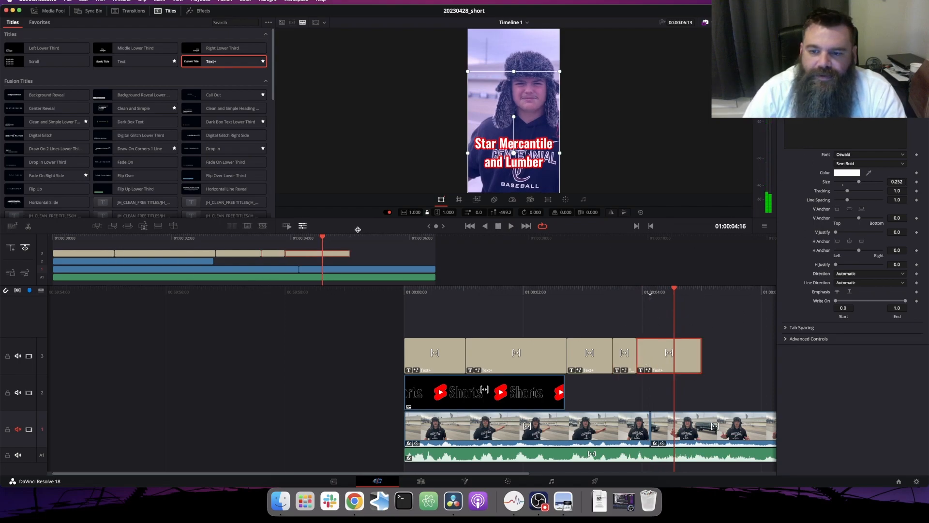
pyautogui.press('super+b')
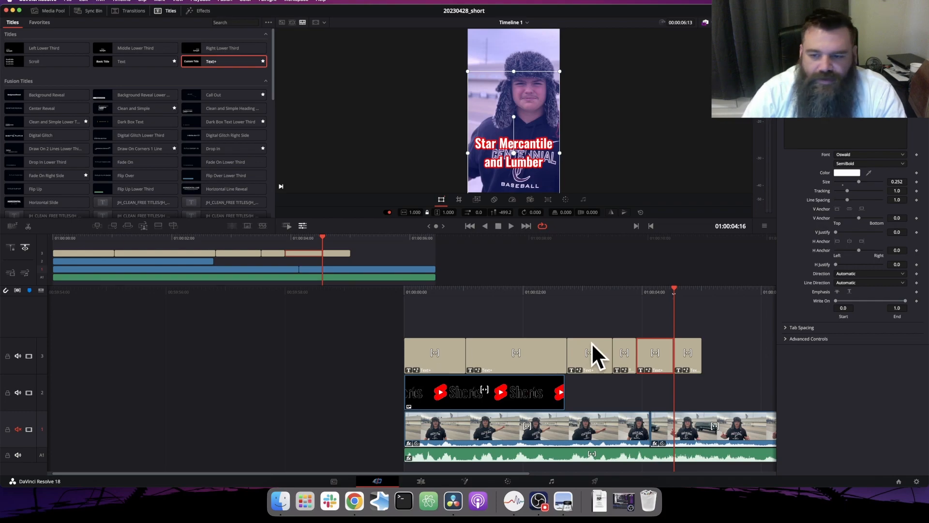
# Replace the fifth title segment's text with "of" and extend the last title segment to 01:00:06:07
pyautogui.click(828, 119)
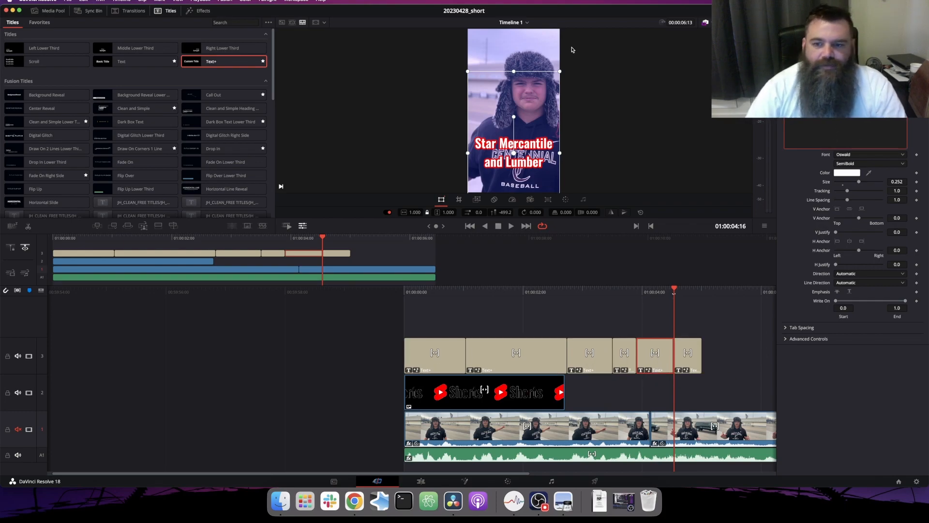
pyautogui.click(511, 226)
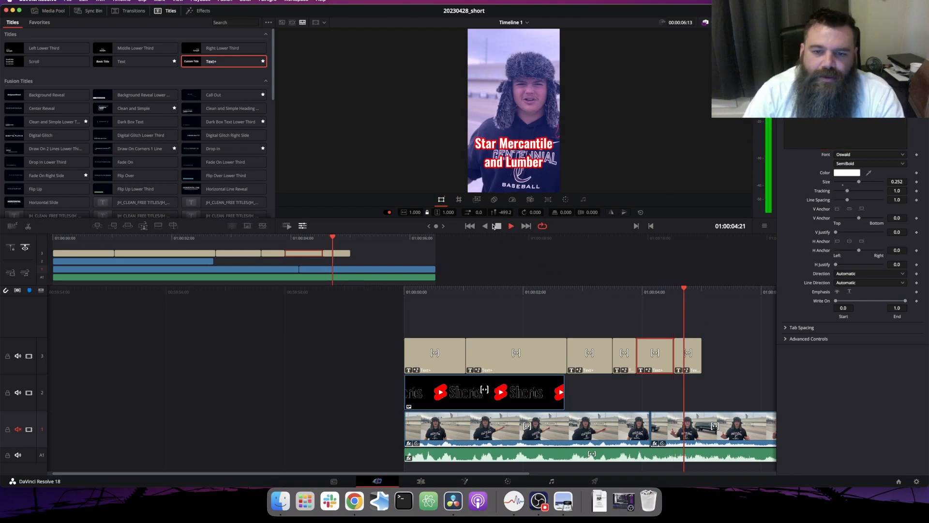
pyautogui.click(499, 226)
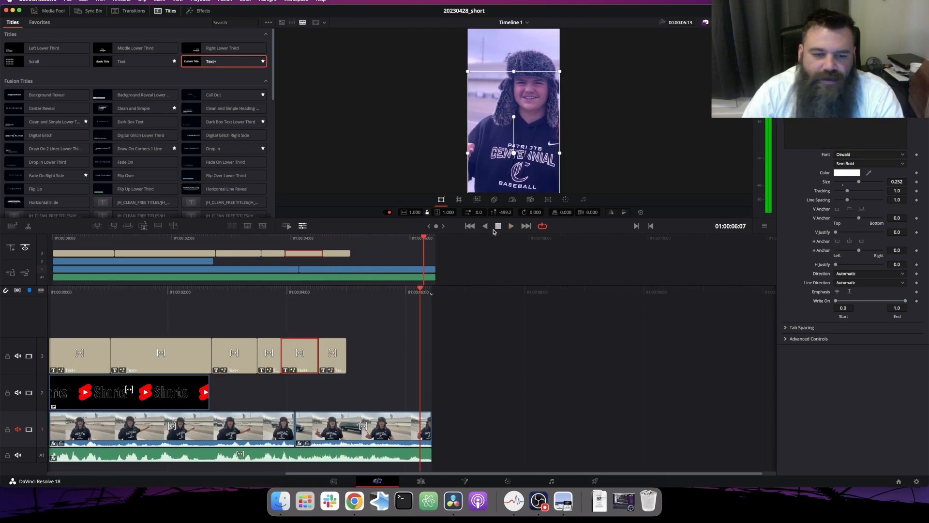
pyautogui.moveTo(346, 360); pyautogui.dragTo(419, 360)
# Split only the last title segment at 01:00:04:29 and again at 01:00:05:14, leaving the video and audio uncut
pyautogui.click(343, 324)
pyautogui.click(344, 292)
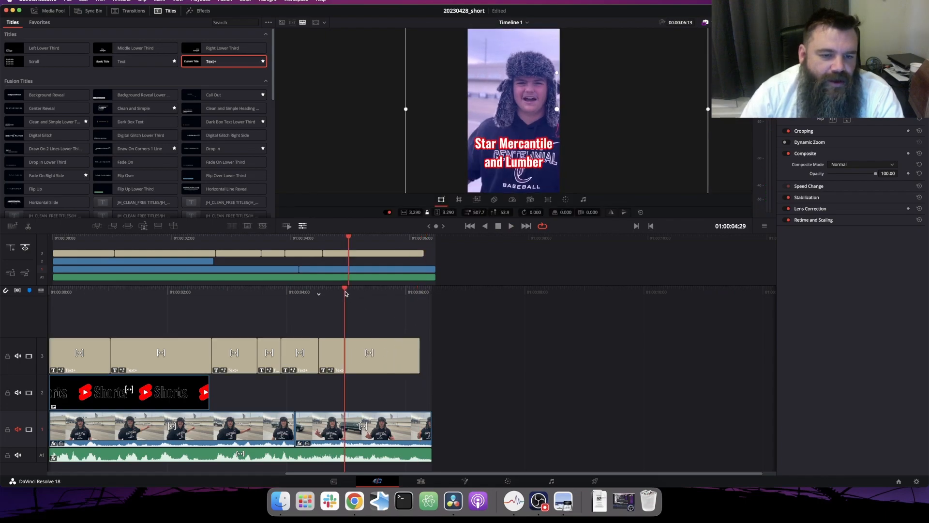
pyautogui.click(28, 226)
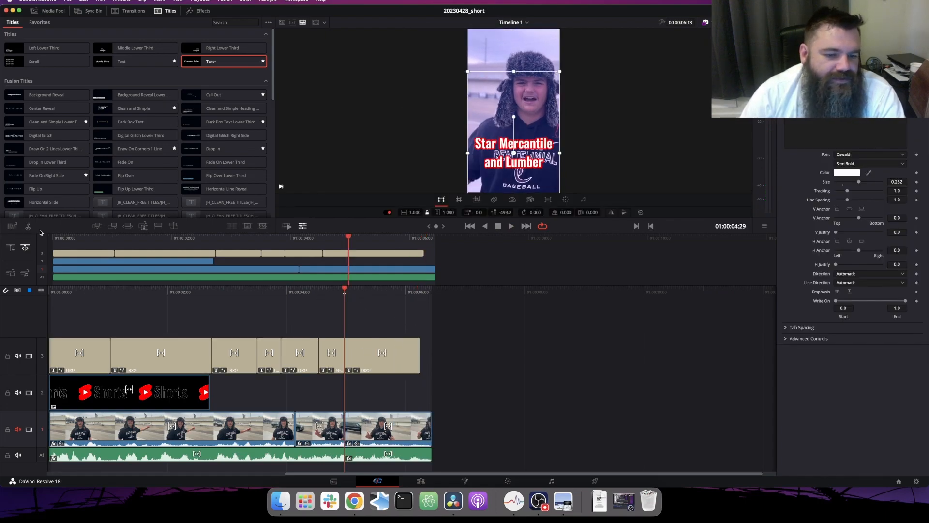
pyautogui.press('super+z')
pyautogui.click(367, 360)
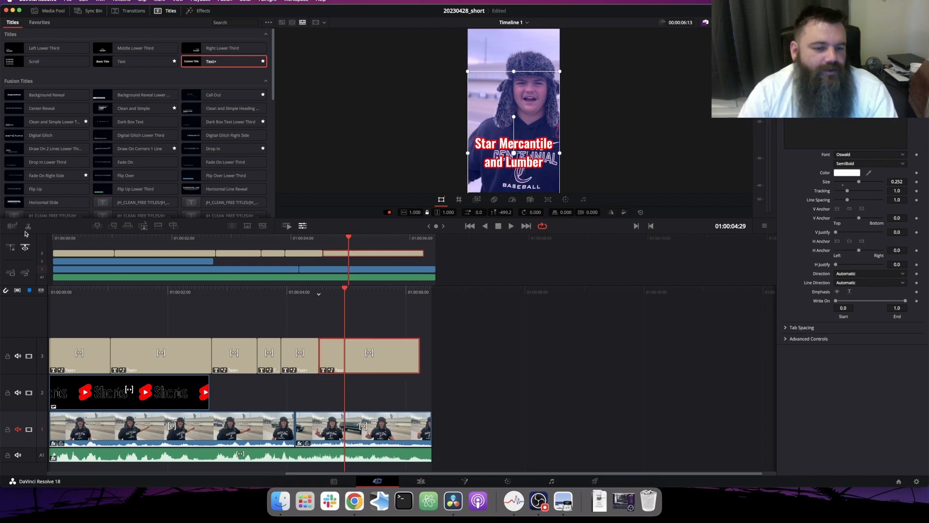
pyautogui.press('super+b')
pyautogui.click(374, 291)
pyautogui.click(395, 358)
pyautogui.press('super+b')
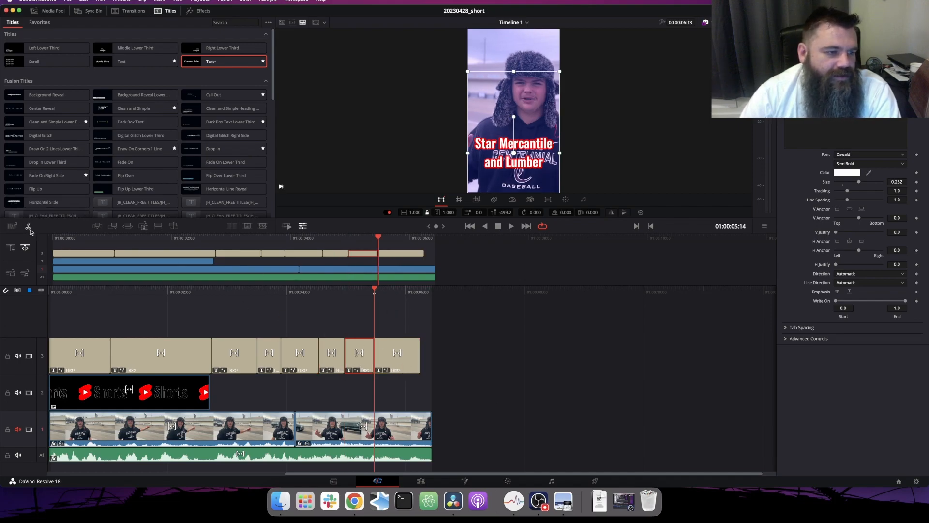
# Replay the phrase and move the sixth title segment's start and end cuts earlier, with its end at 01:00:04:21
pyautogui.click(303, 291)
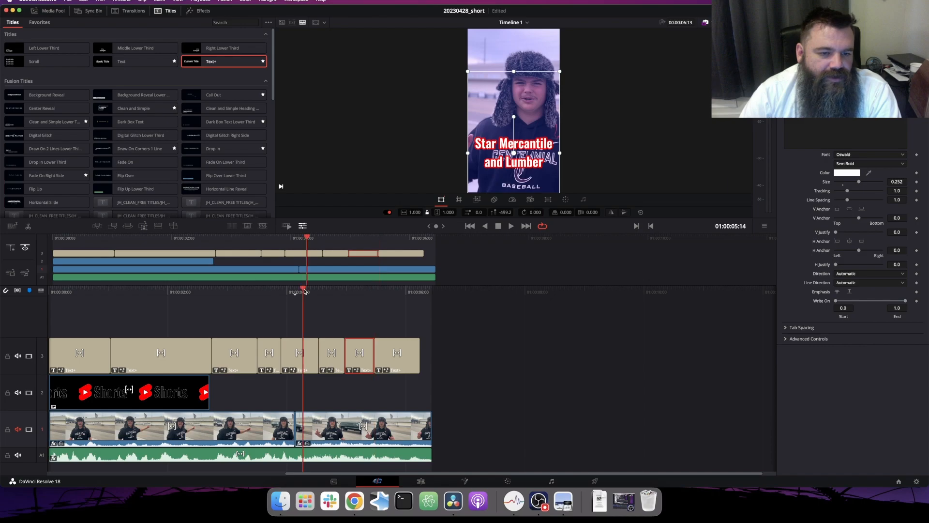
pyautogui.click(511, 226)
pyautogui.click(499, 226)
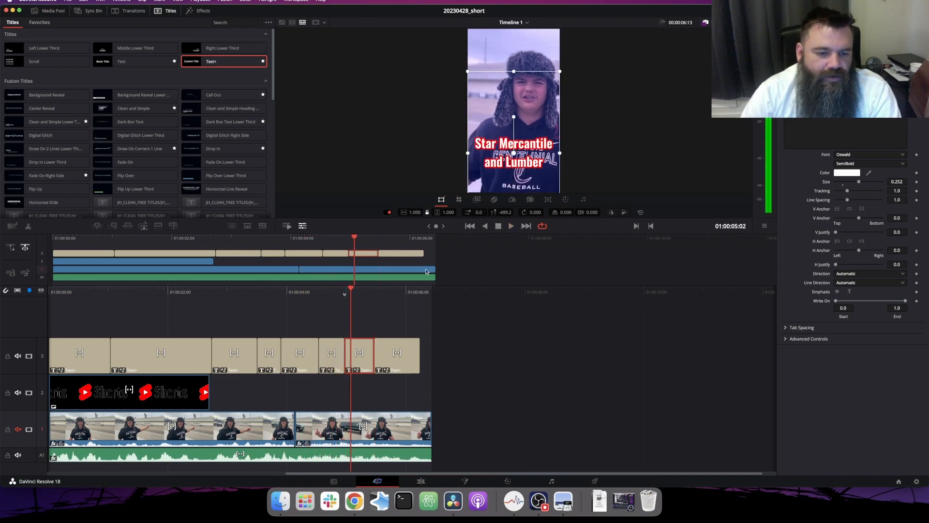
pyautogui.click(305, 288)
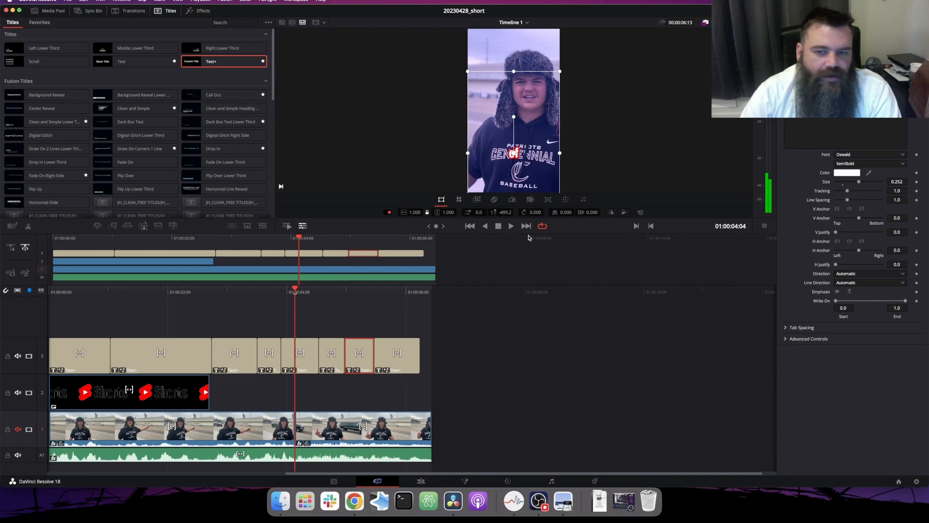
pyautogui.click(512, 227)
pyautogui.click(498, 227)
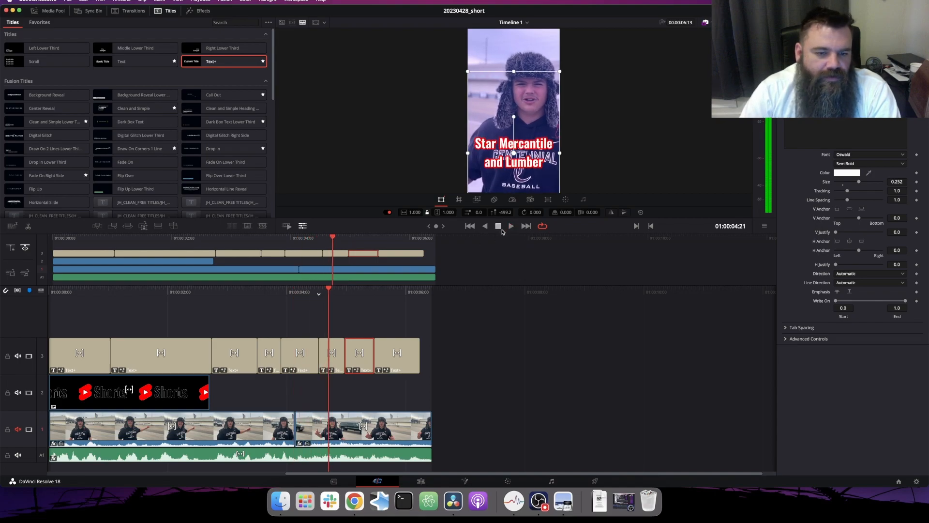
pyautogui.moveTo(319, 356)
pyautogui.mouseDown()
pyautogui.moveTo(310, 352)
pyautogui.moveTo(338, 355)
pyautogui.moveTo(329, 356)
pyautogui.mouseUp()
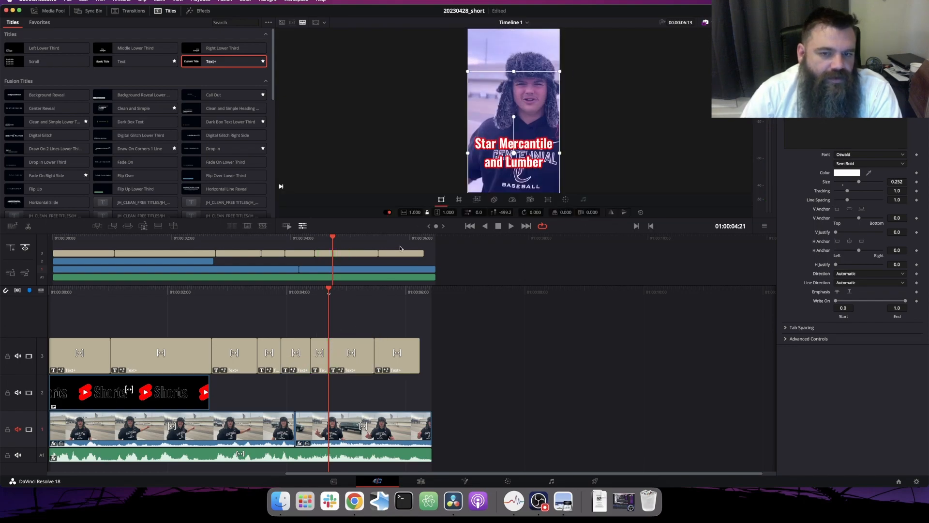
# Play the next word, move the cut between the seventh and eighth title segments earlier, and save the project
pyautogui.click(512, 226)
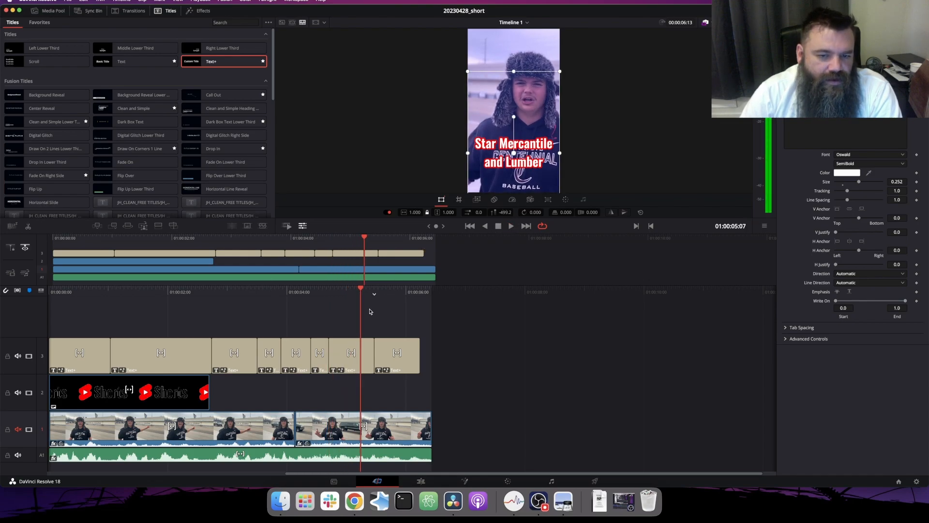
pyautogui.moveTo(372, 356); pyautogui.dragTo(354, 355)
pyautogui.press('super+s')
# Play on through the next word and split the eighth title segment at 01:00:05:19
pyautogui.click(513, 226)
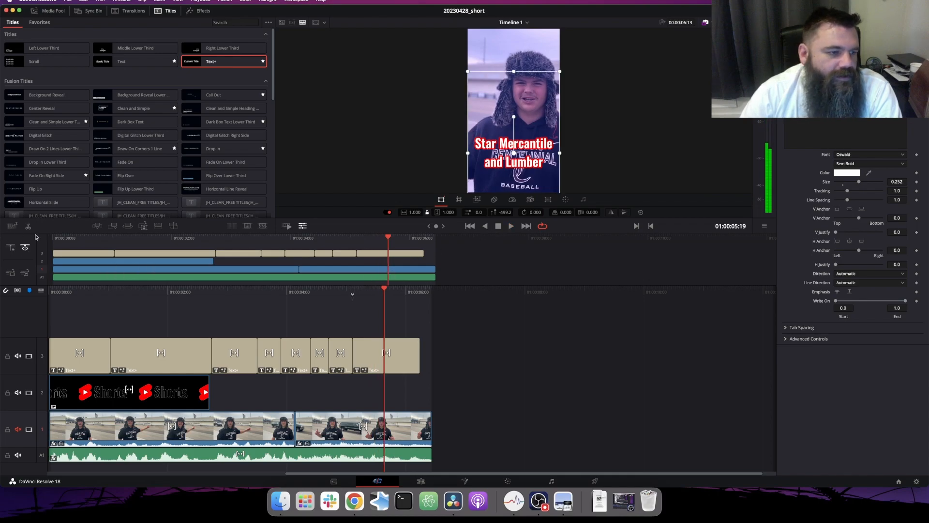
pyautogui.click(364, 358)
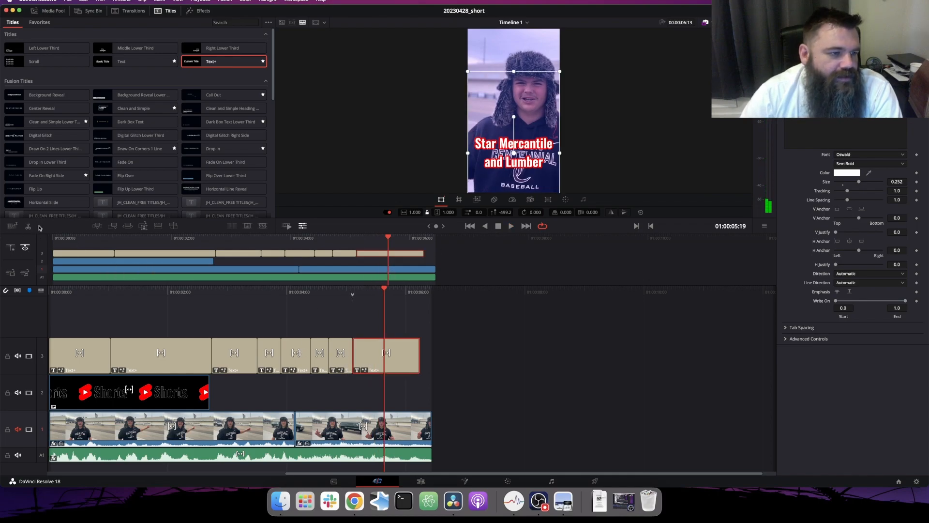
pyautogui.press('super+b')
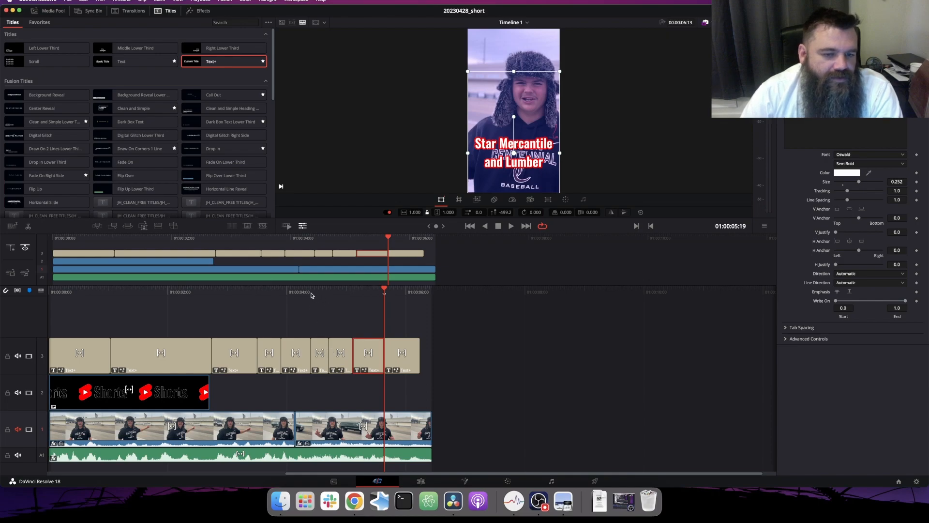
# Replace the sixth title segment's text with "SMALL" and the seventh's with "TOWN"
pyautogui.click(320, 366)
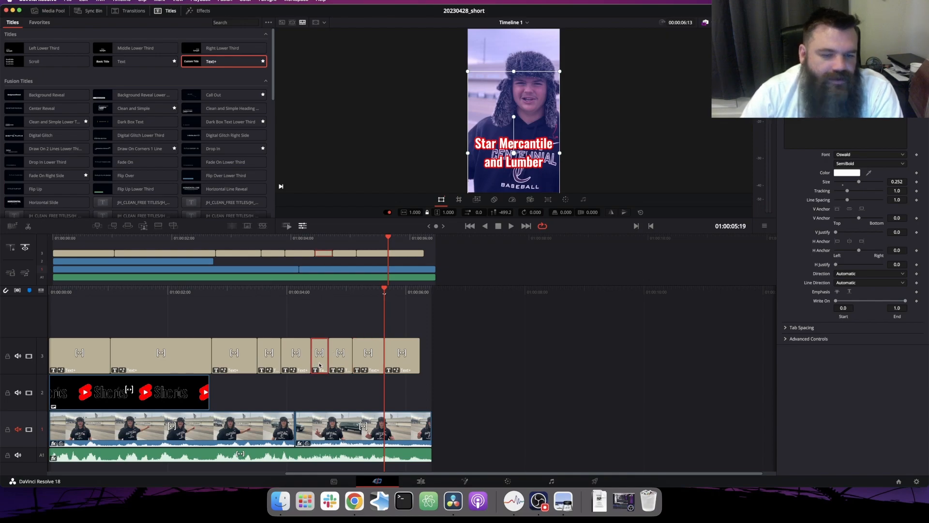
pyautogui.click(849, 138)
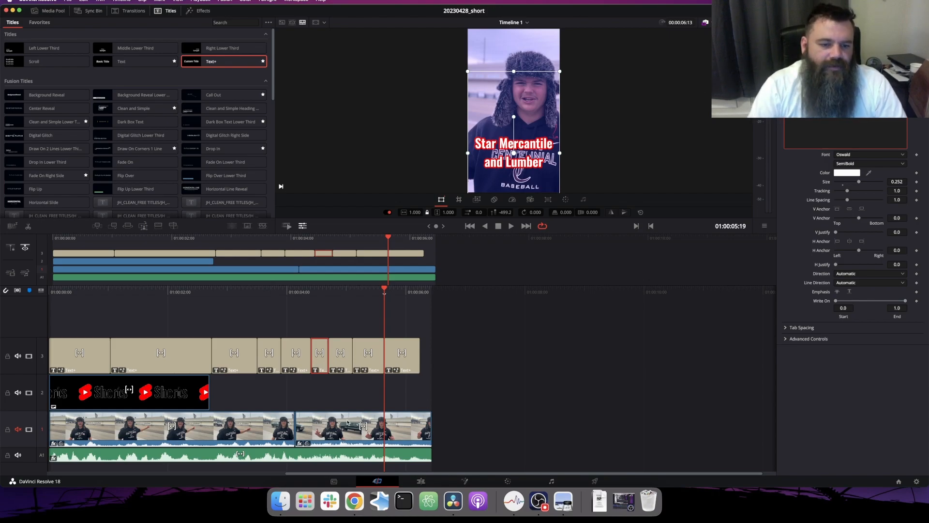
pyautogui.click(344, 364)
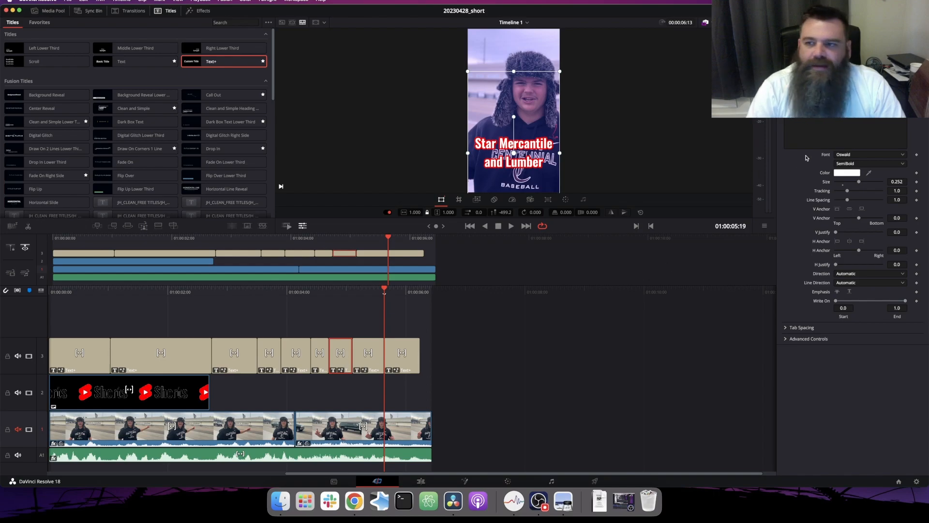
pyautogui.click(829, 120)
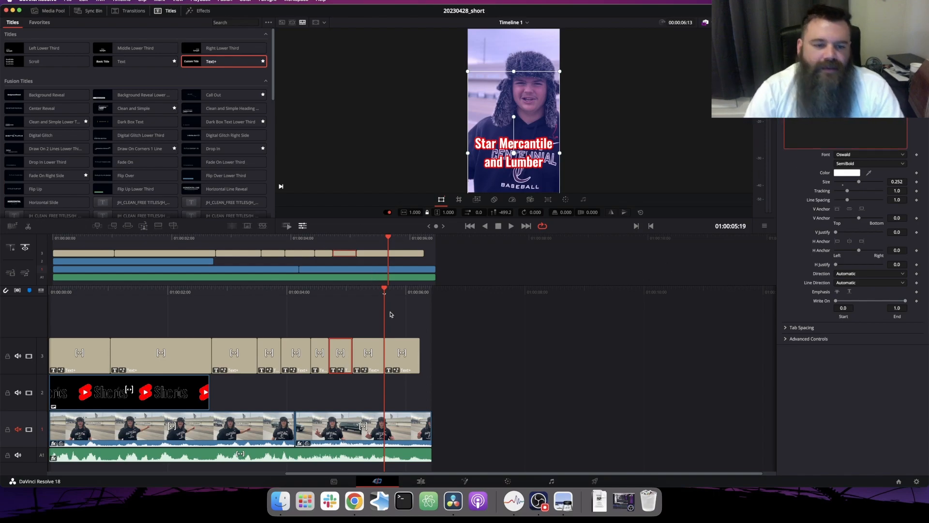
# Replace the eighth title segment's text with the matching spoken word and the ninth's with "PLACES"
pyautogui.click(369, 360)
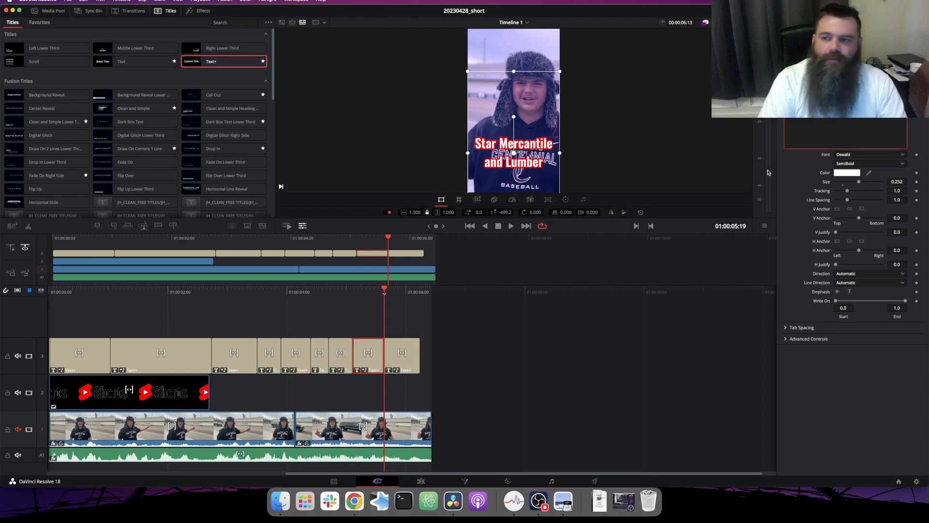
pyautogui.click(411, 359)
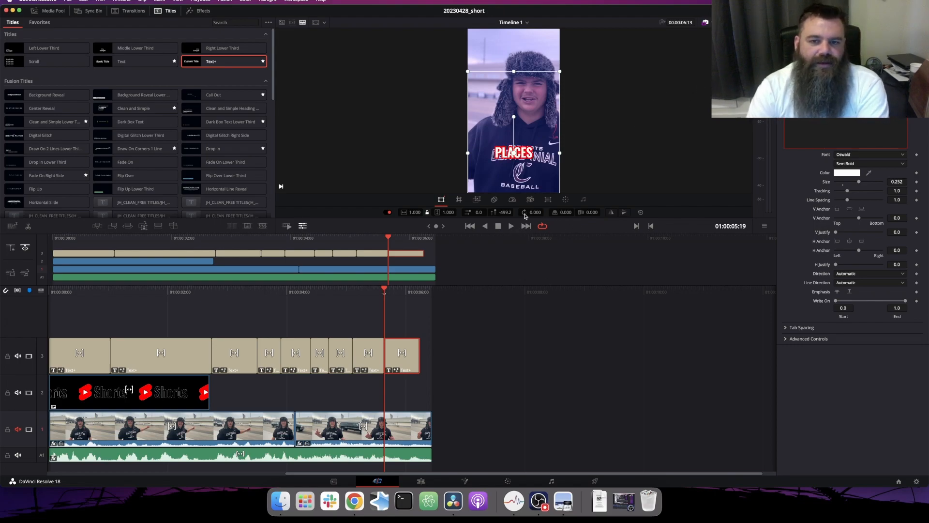
# Set the size of the "SMALL" and "TOWN" titles to 0.5
pyautogui.click(317, 280)
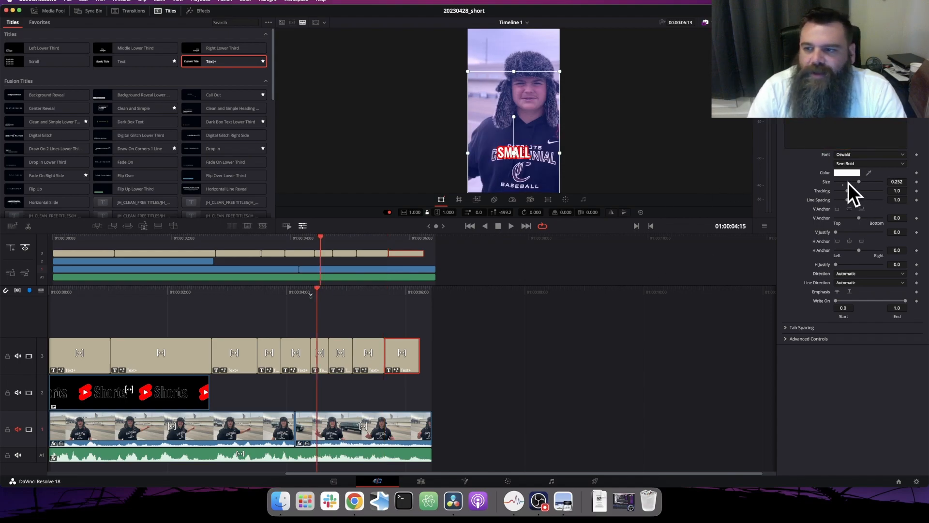
pyautogui.moveTo(859, 184); pyautogui.dragTo(863, 185)
pyautogui.press('super+z')
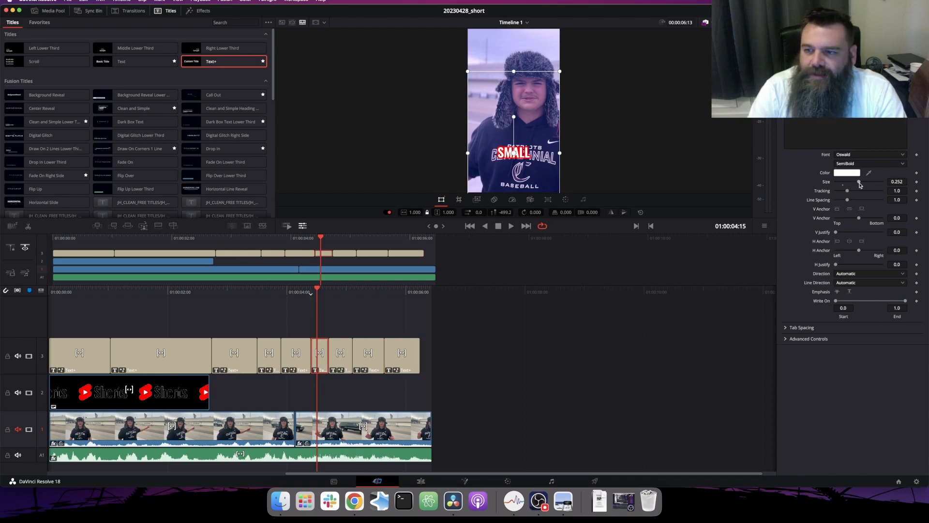
pyautogui.moveTo(860, 184); pyautogui.dragTo(884, 185)
pyautogui.click(341, 289)
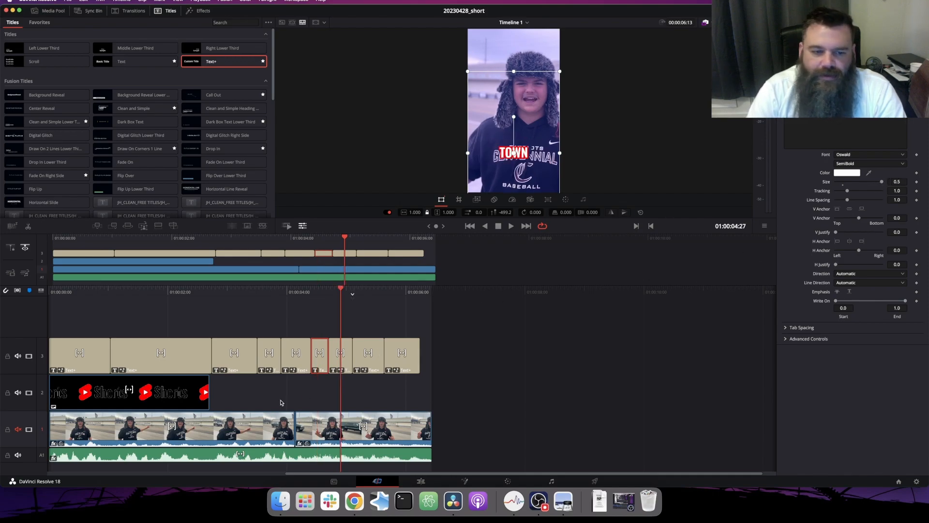
pyautogui.click(345, 363)
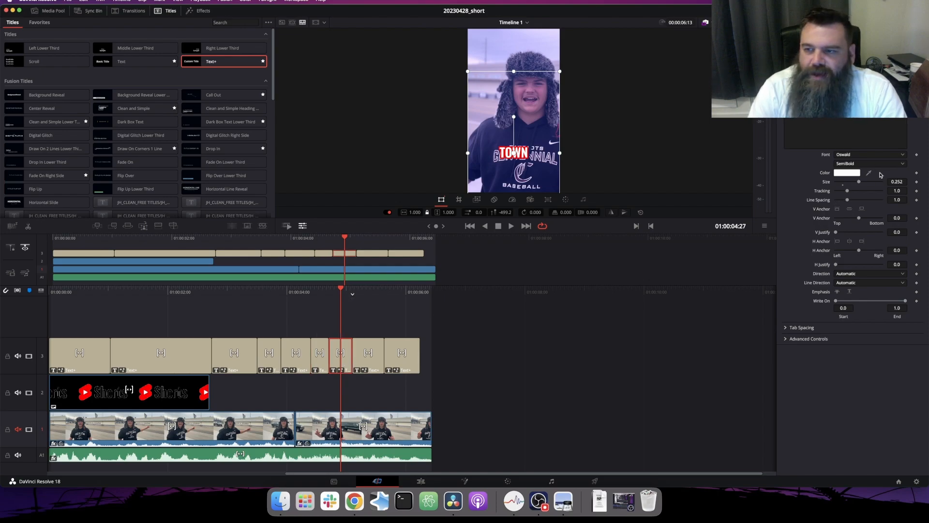
pyautogui.moveTo(860, 183); pyautogui.dragTo(884, 187)
# Set the eighth title segment's size to 0.4331 and the "PLACES" title's size to 0.4252
pyautogui.click(373, 291)
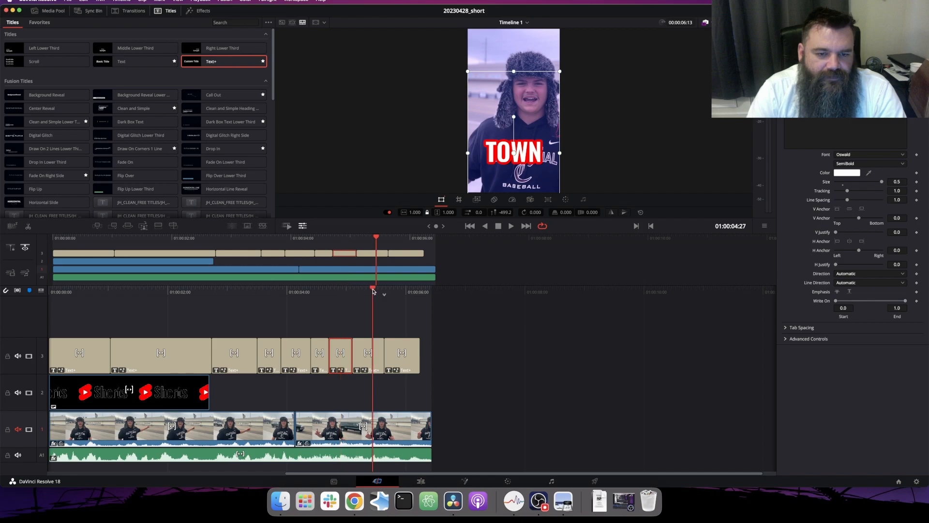
pyautogui.click(368, 353)
pyautogui.moveTo(859, 185); pyautogui.dragTo(876, 185)
pyautogui.click(403, 295)
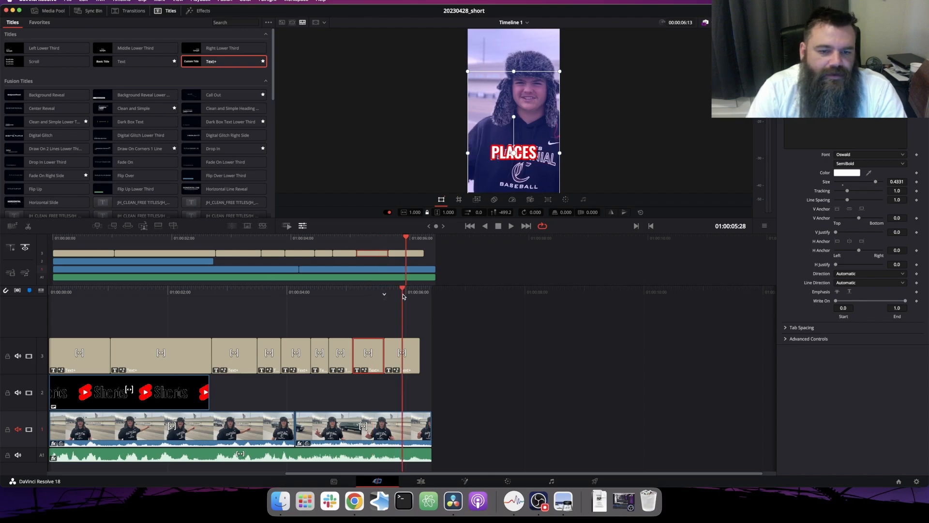
pyautogui.click(410, 350)
pyautogui.moveTo(863, 185); pyautogui.dragTo(875, 185)
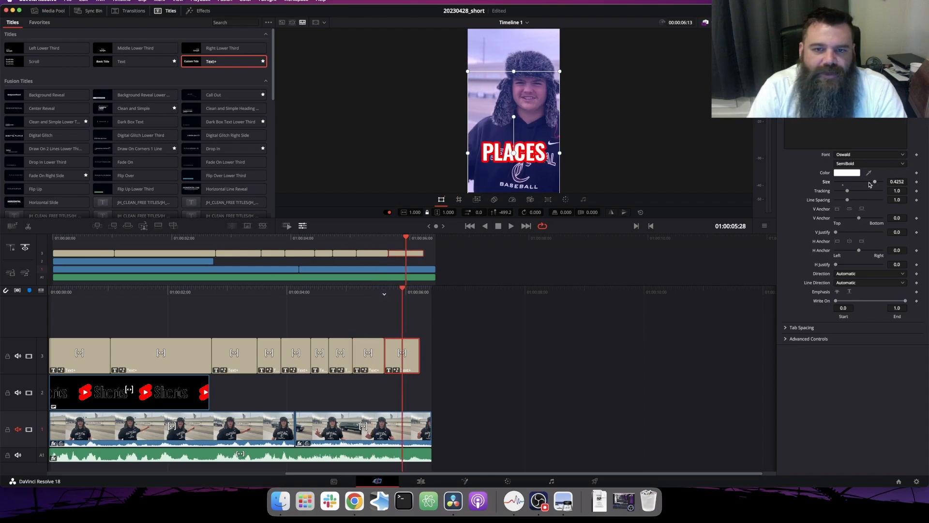
# Play the short through to check the caption timing, and open the Deliver page to review the full timeline there
pyautogui.click(512, 226)
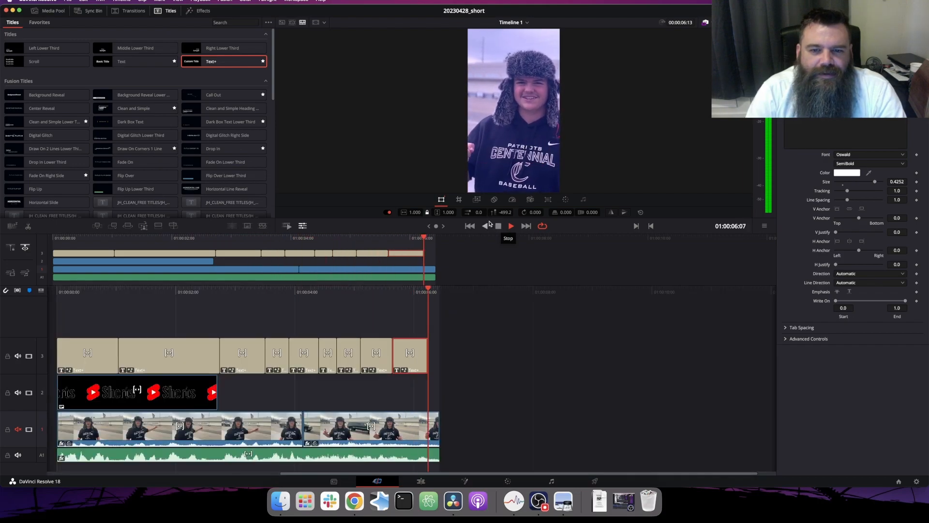
pyautogui.click(497, 226)
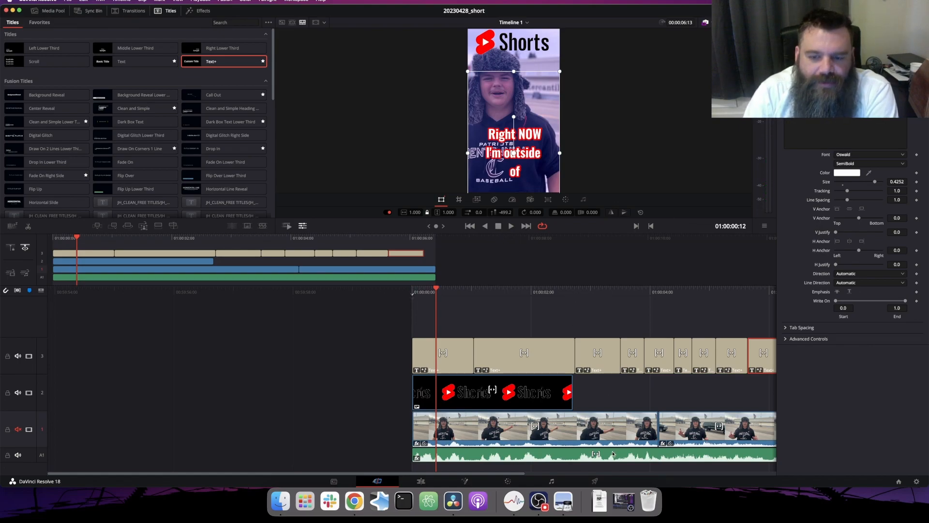
pyautogui.click(591, 480)
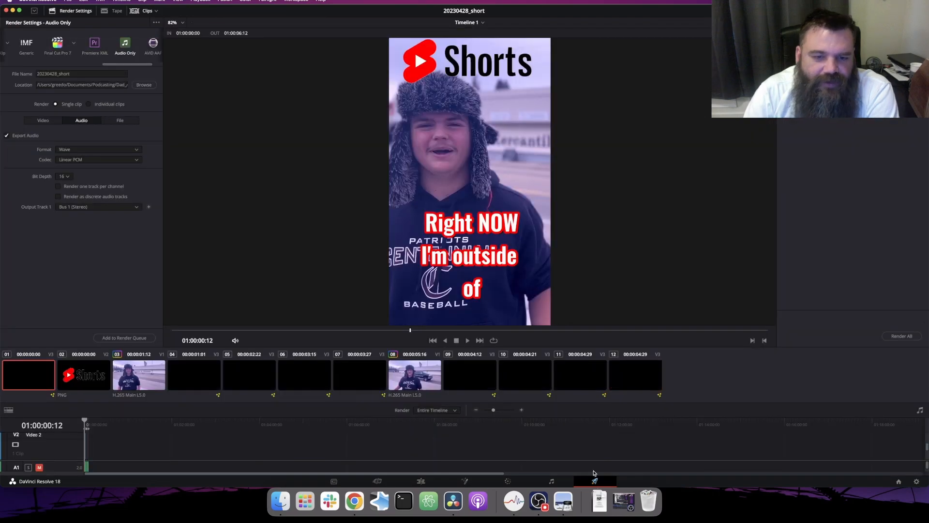
pyautogui.click(456, 341)
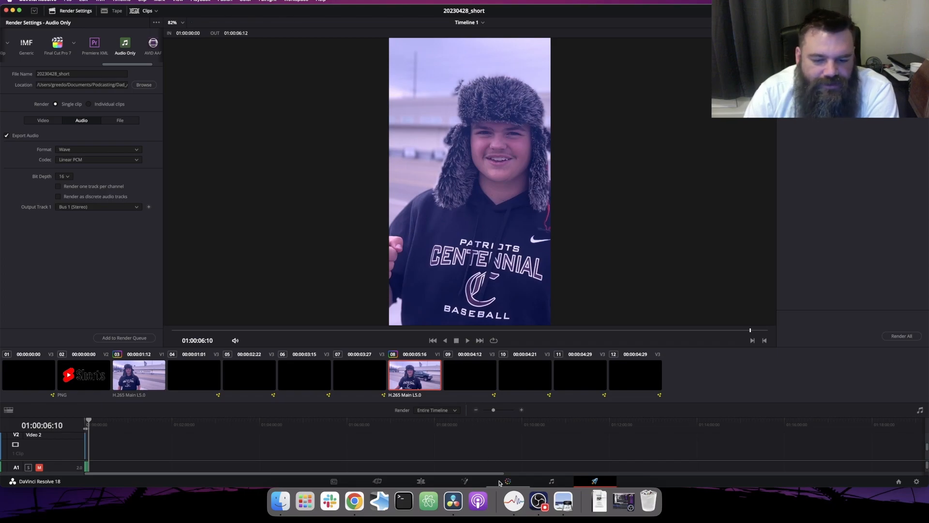
# Change the outline colour of the "Star Mercantile and Lumber" title to purple on the Edit page and play the timeline to the end
pyautogui.click(421, 480)
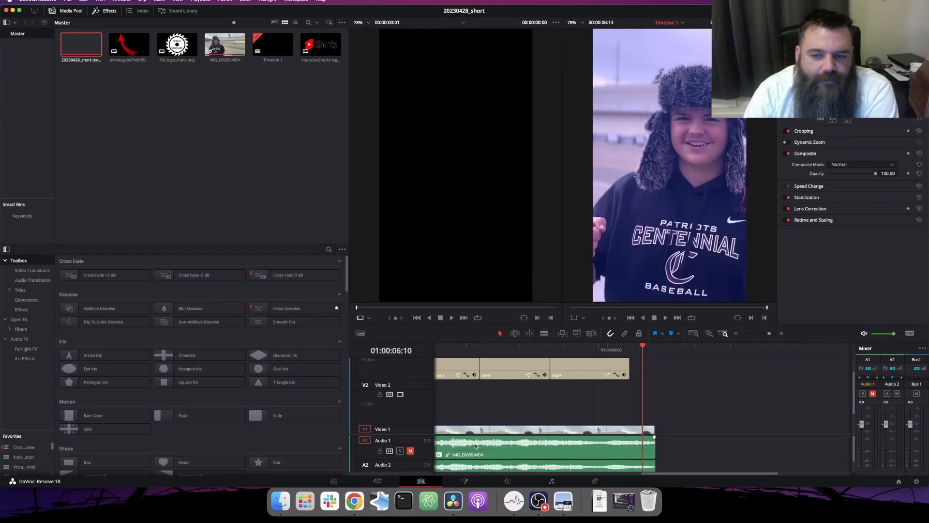
pyautogui.moveTo(642, 344)
pyautogui.mouseDown()
pyautogui.moveTo(358, 345)
pyautogui.moveTo(635, 348)
pyautogui.mouseUp()
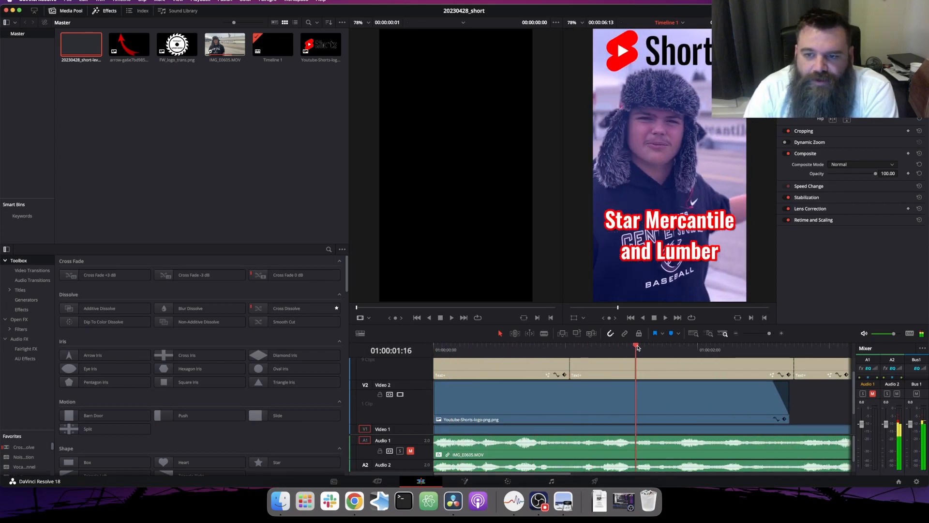
pyautogui.click(651, 368)
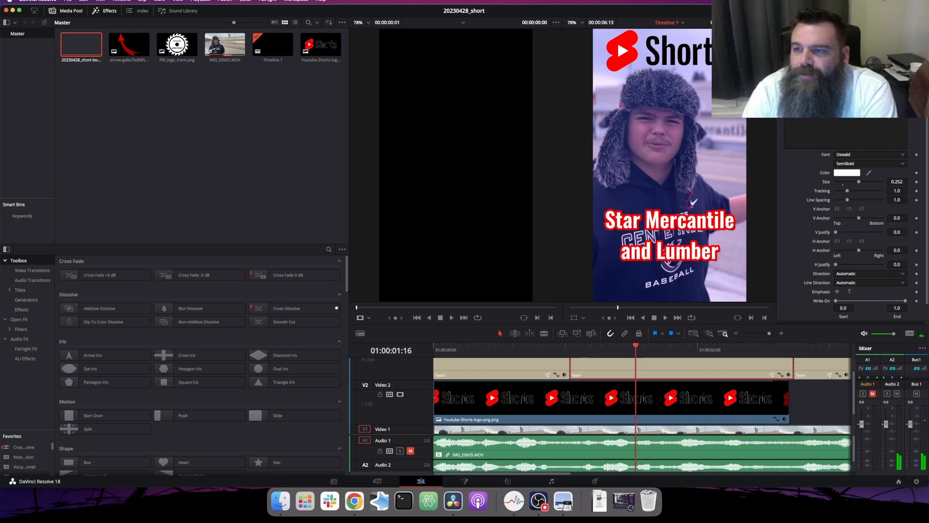
pyautogui.scroll(-3, 857, 160)
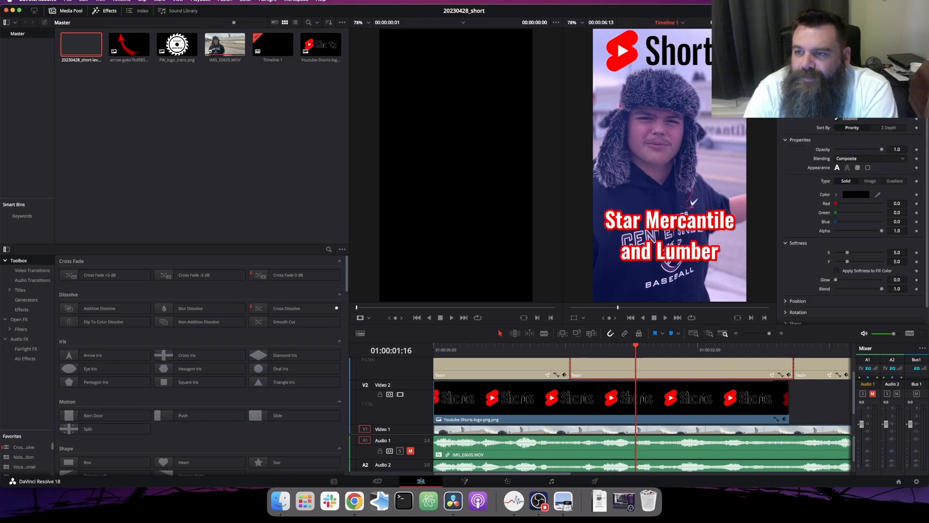
pyautogui.click(847, 168)
pyautogui.click(852, 249)
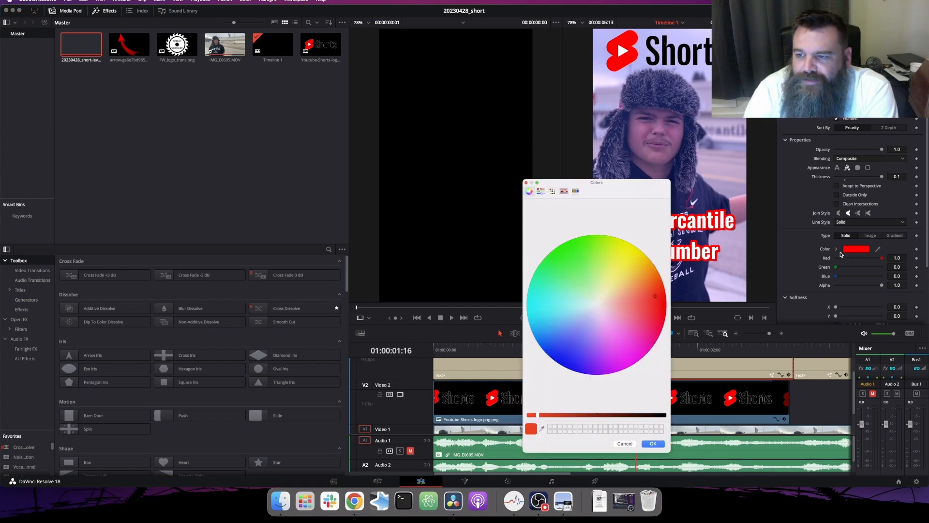
pyautogui.moveTo(621, 369); pyautogui.dragTo(610, 370)
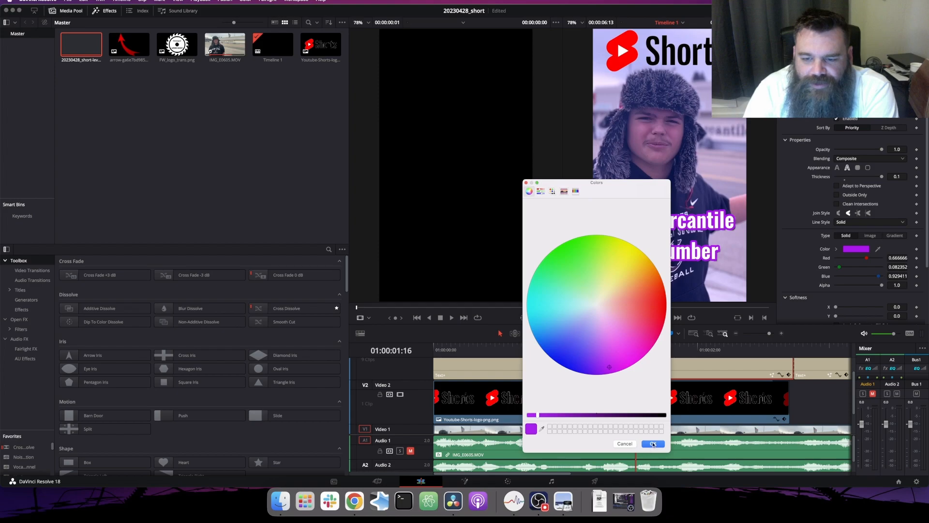
pyautogui.click(653, 444)
pyautogui.press('super+s')
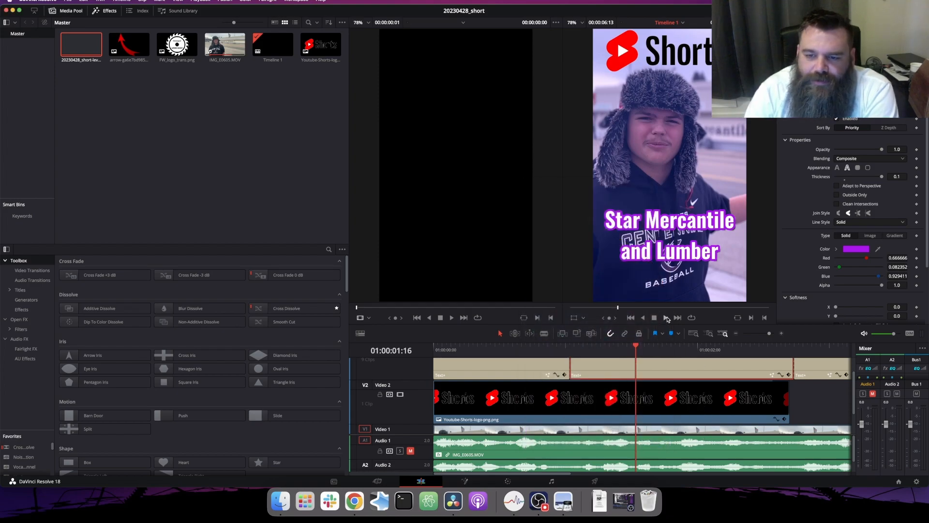
pyautogui.click(666, 318)
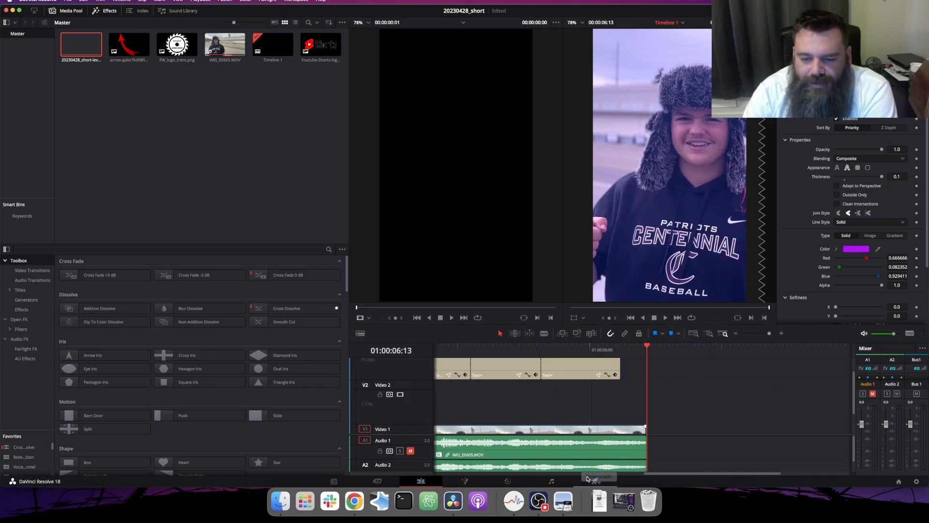
# Choose the YouTube 1080p render preset on the Deliver page and enable vertical resolution at 1080 x 1920 HD
pyautogui.click(591, 479)
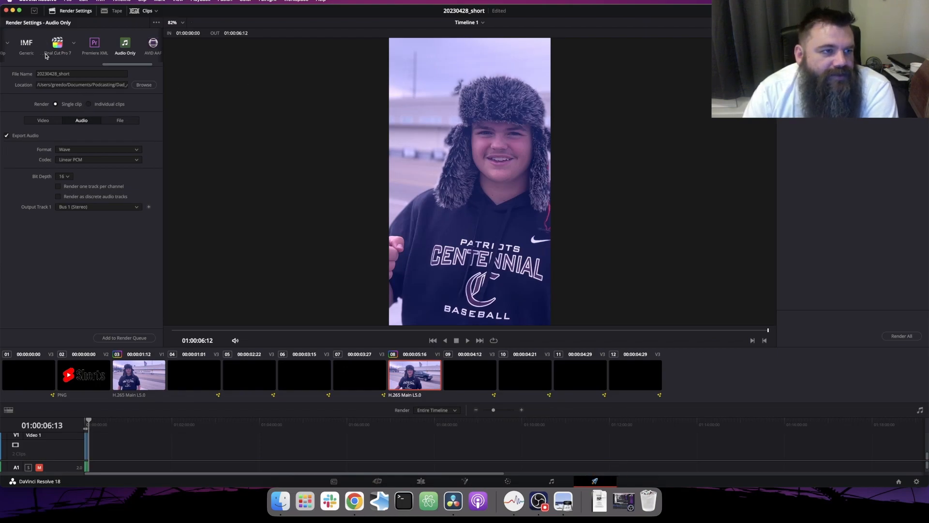
pyautogui.click(61, 64)
pyautogui.hscroll(-3, 61, 64)
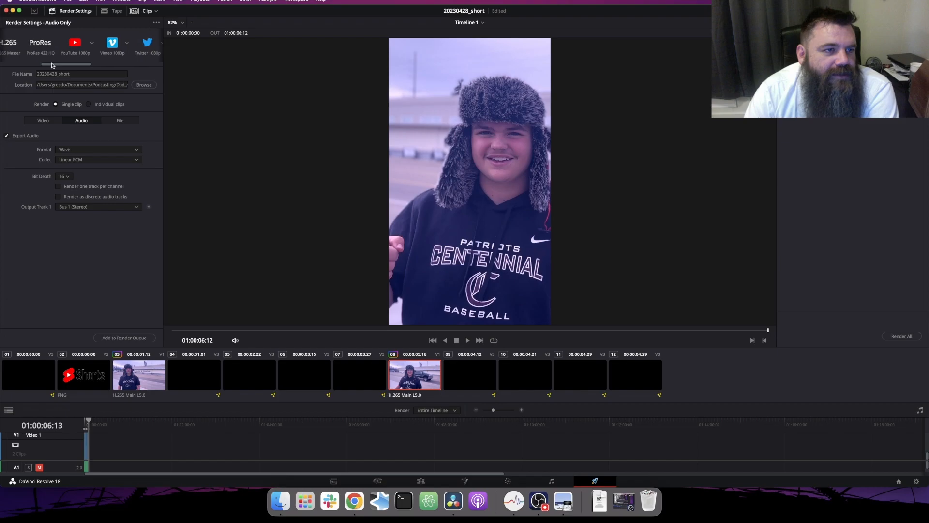
pyautogui.click(74, 44)
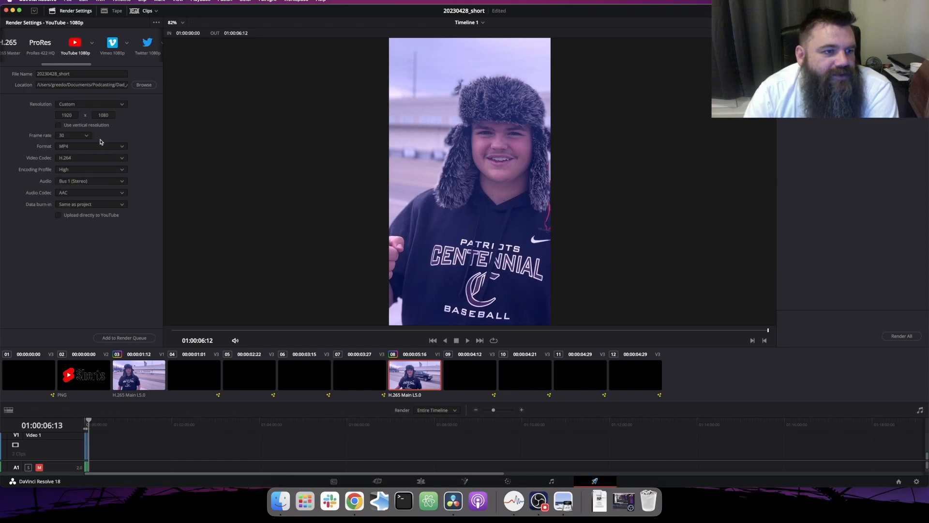
pyautogui.click(87, 126)
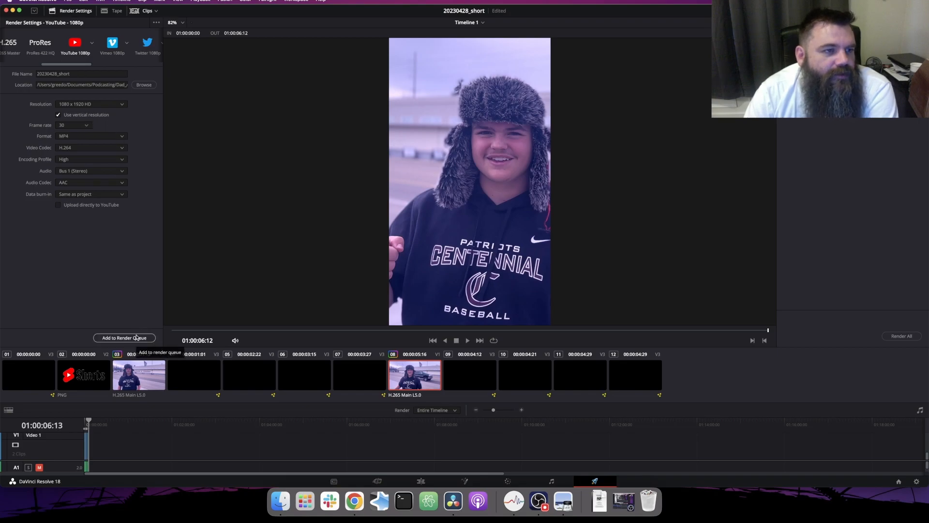
# Set the output file to 20230428_short.mp4 in FridayWorkshop's shorts folder and render it through the render queue
pyautogui.click(143, 85)
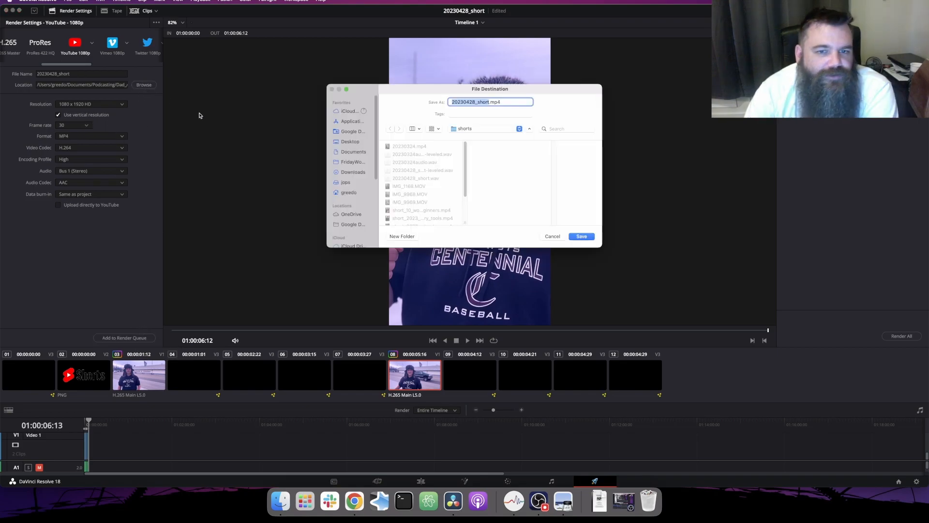
pyautogui.click(353, 162)
pyautogui.scroll(-5, 421, 202)
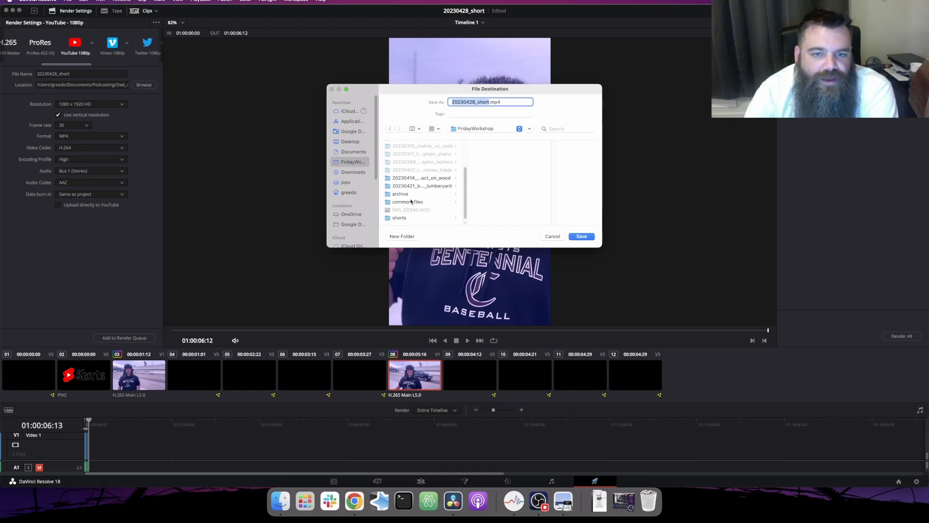
pyautogui.click(398, 219)
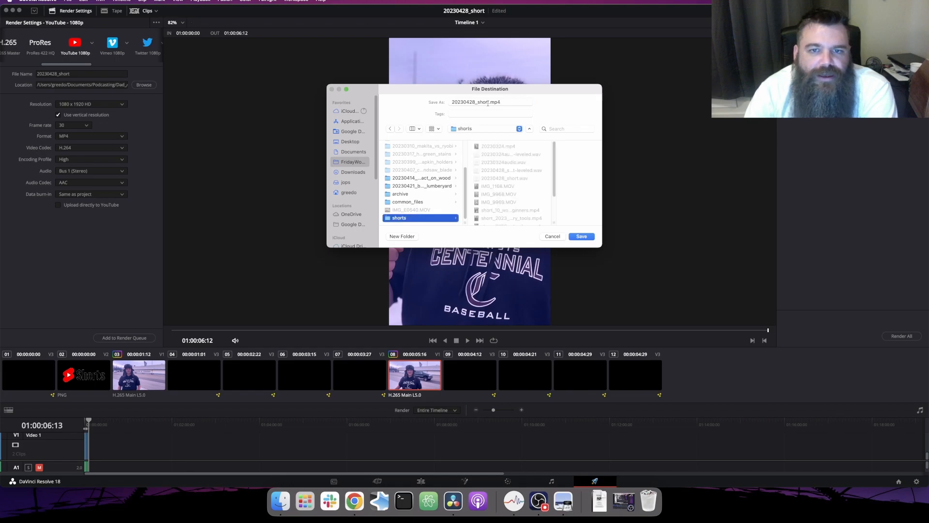
pyautogui.click(582, 236)
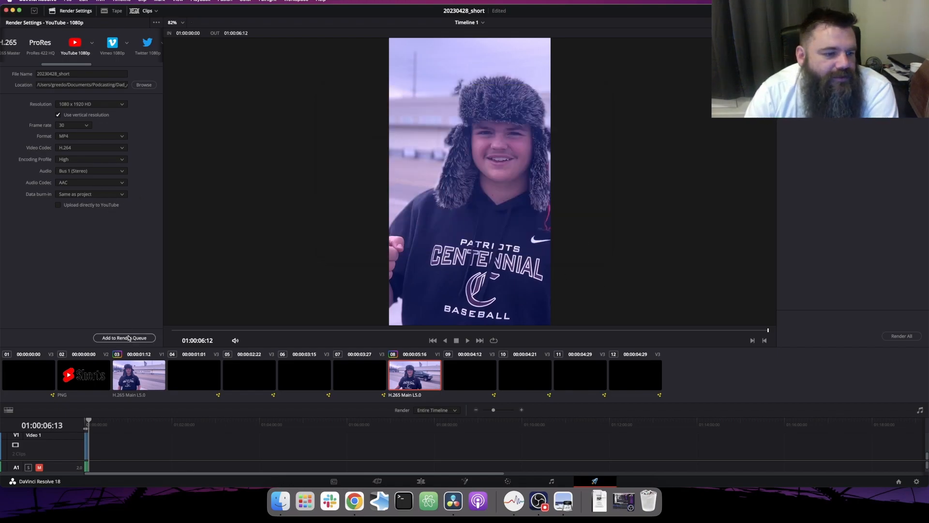
pyautogui.click(126, 338)
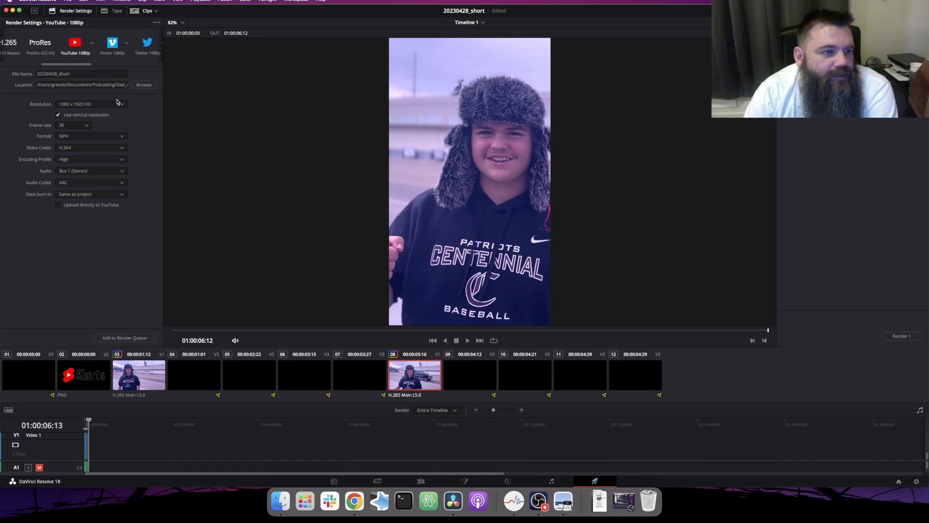
pyautogui.click(894, 336)
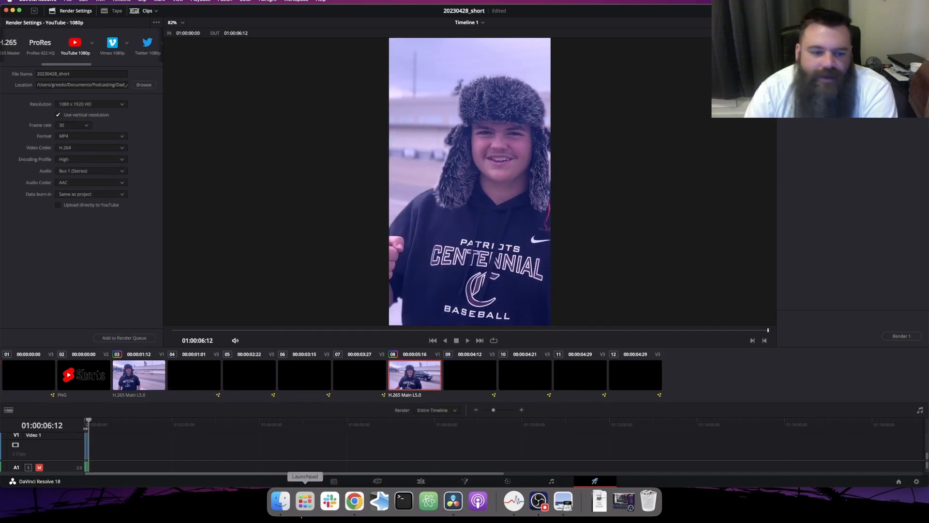
# Switch to Finder, open the rendered 20230428_short.mp4 from the shorts folder in QuickTime Player and play it
pyautogui.click(280, 501)
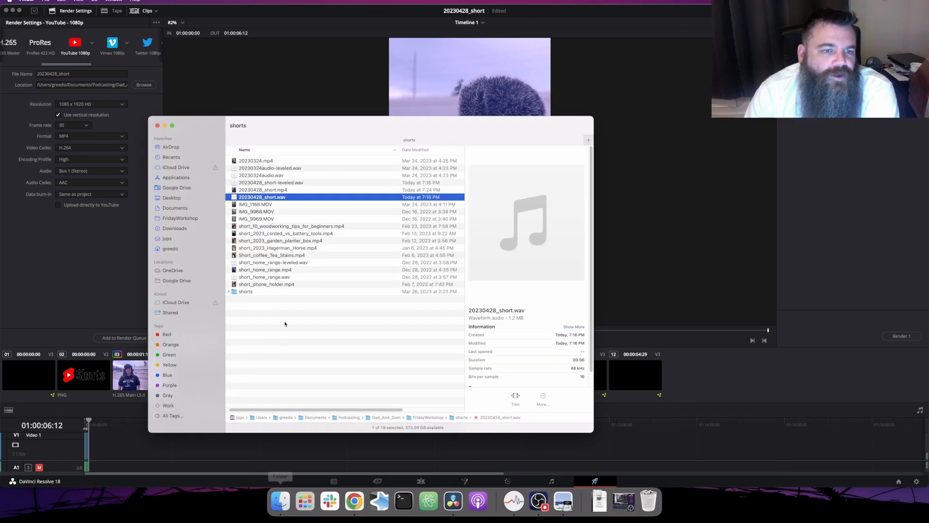
pyautogui.doubleClick(266, 190)
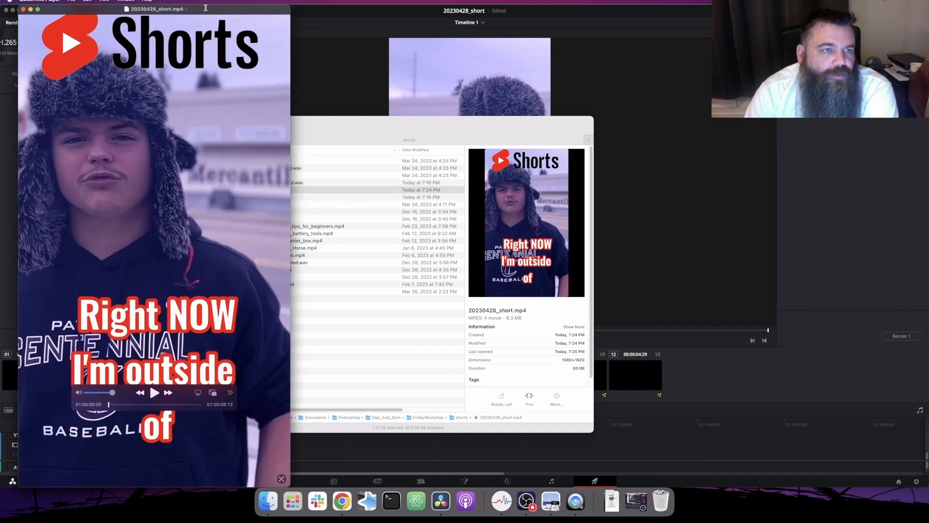
pyautogui.moveTo(223, 11); pyautogui.dragTo(471, 11)
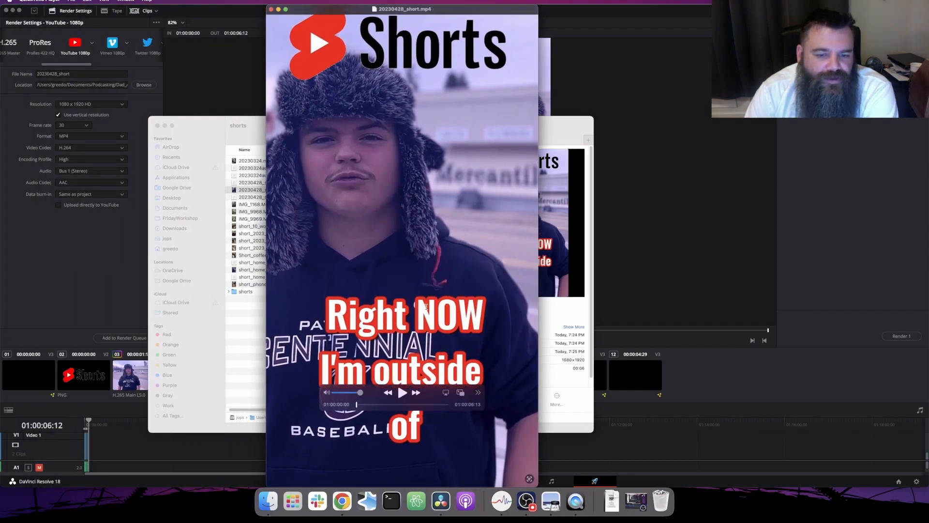
pyautogui.click(402, 393)
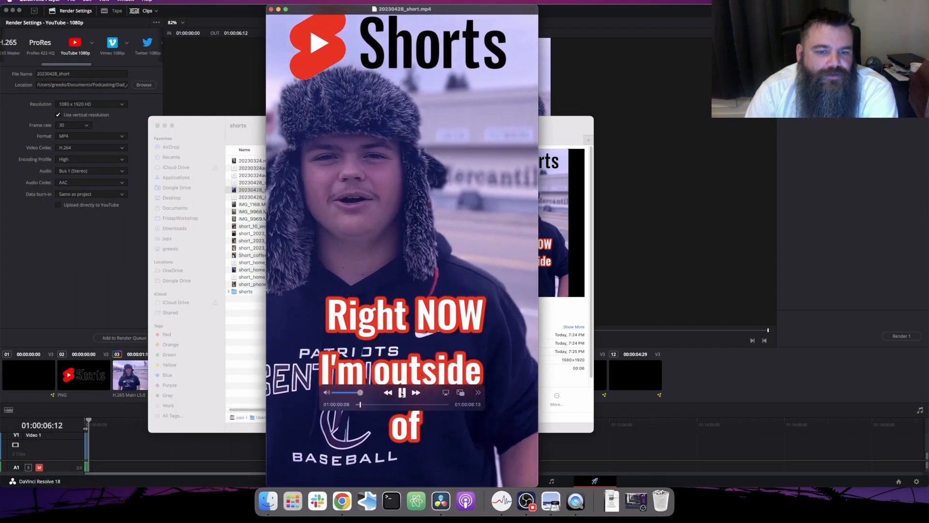